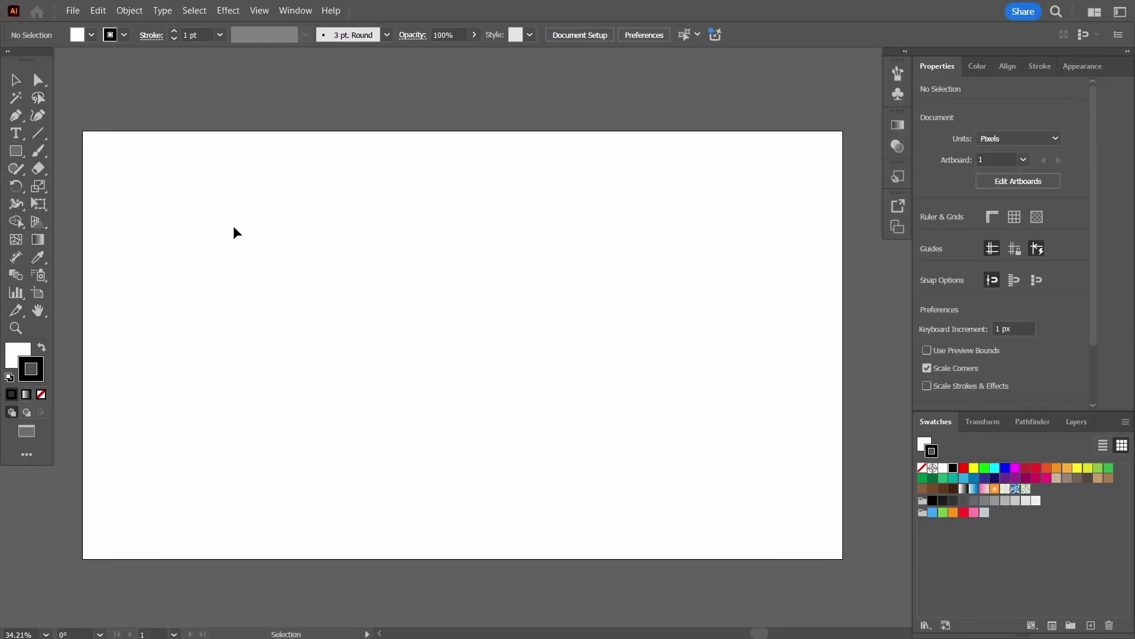
Step: Type the word FLARE as a new text object on the artboard
click(15, 133)
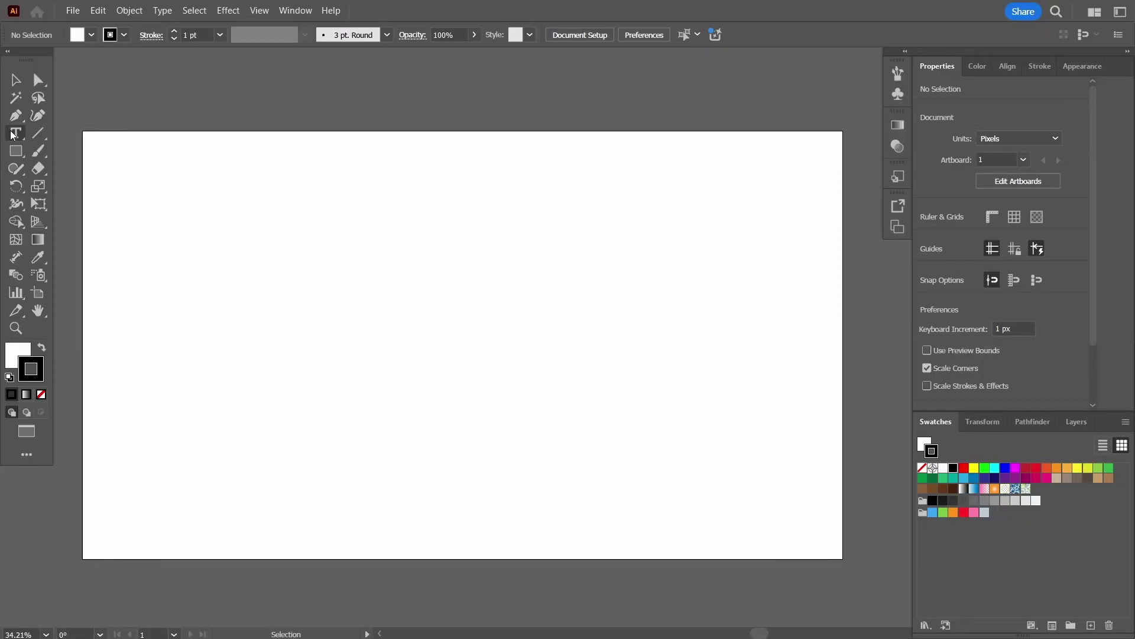
click(342, 272)
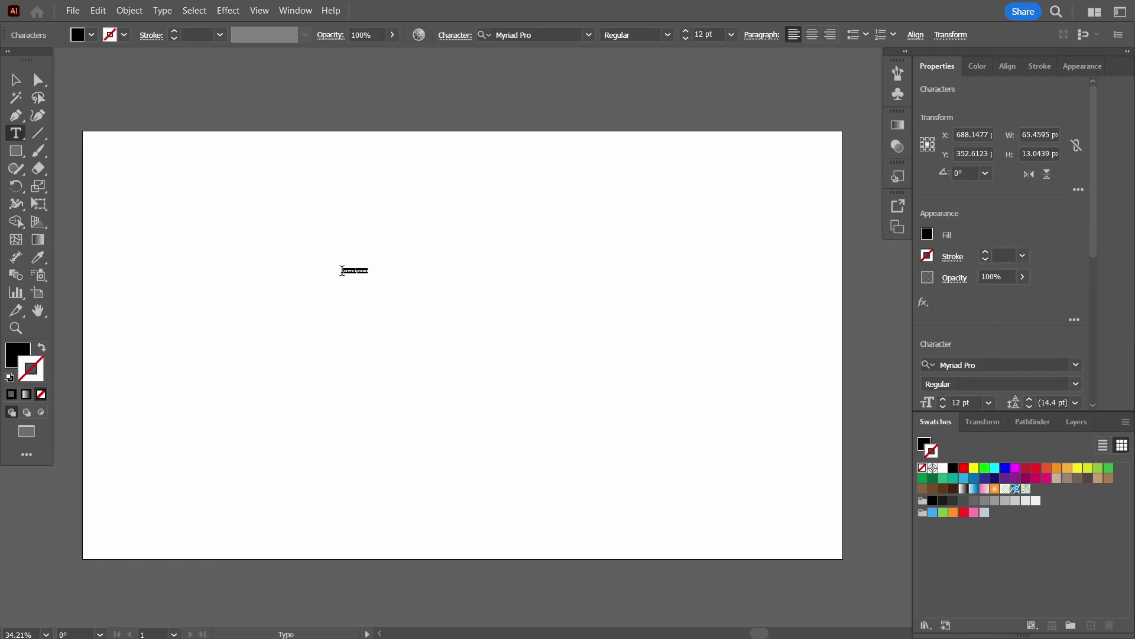
key(BackSpace)
text(E)
key(Escape)
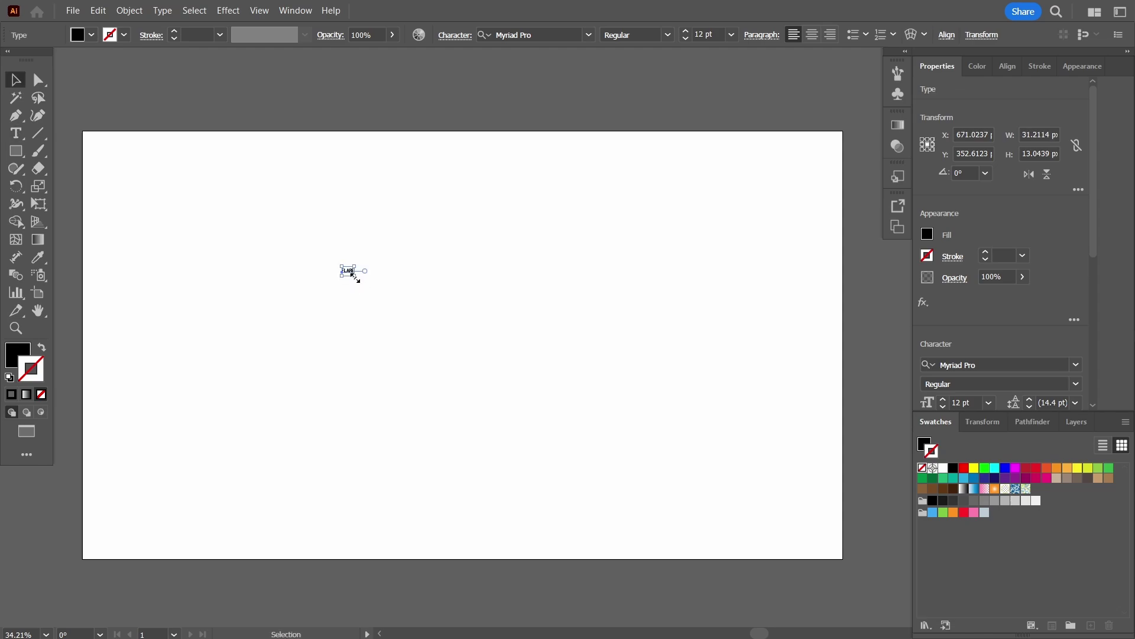
Step: Scale FLARE proportionally to about 534 pt and centre it on the artboard
key(shift)
drag(353, 275, 541, 355)
drag(451, 286, 547, 326)
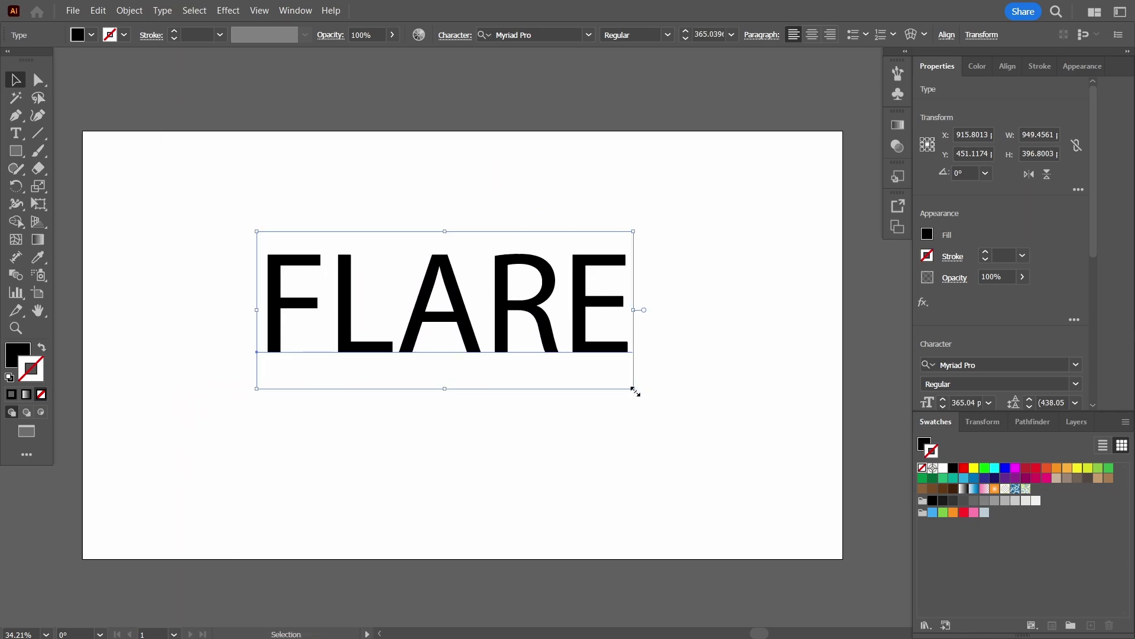
drag(633, 389, 722, 442)
drag(605, 372, 629, 391)
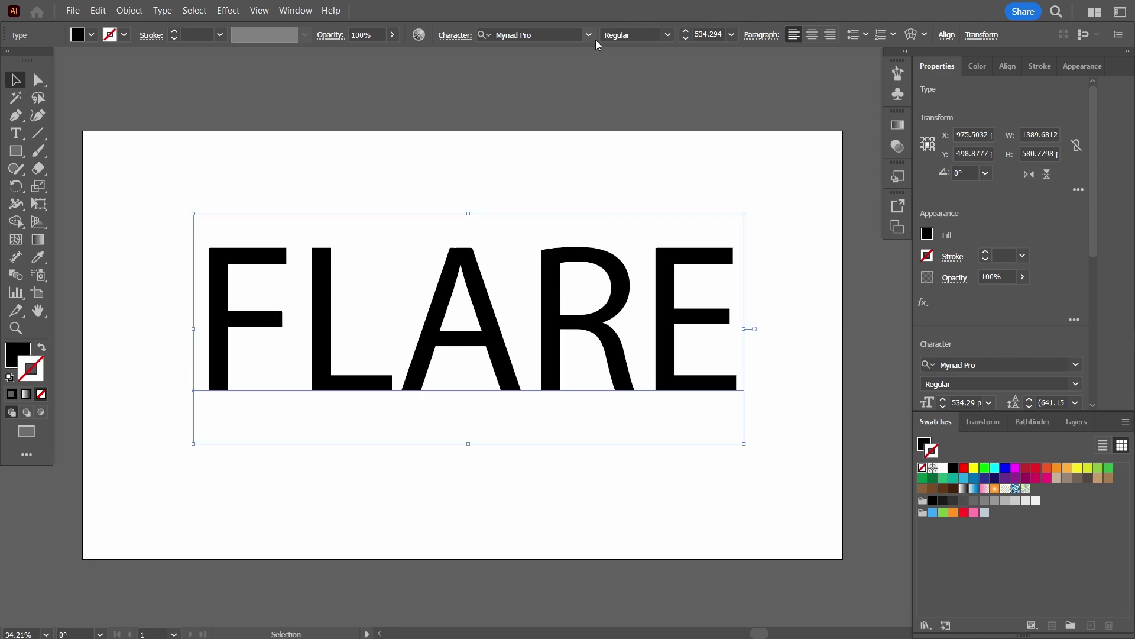
Step: Set FLARE in the BaileywickJFGothic Regular font and nudge it slightly left
click(589, 35)
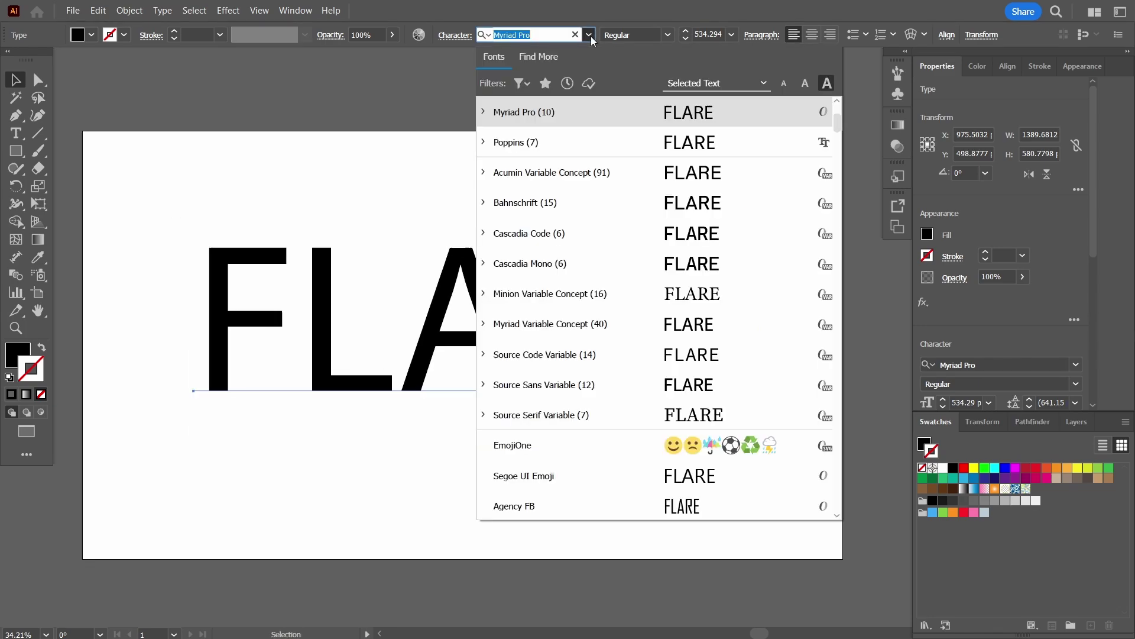
scroll(634, 219, down, 5)
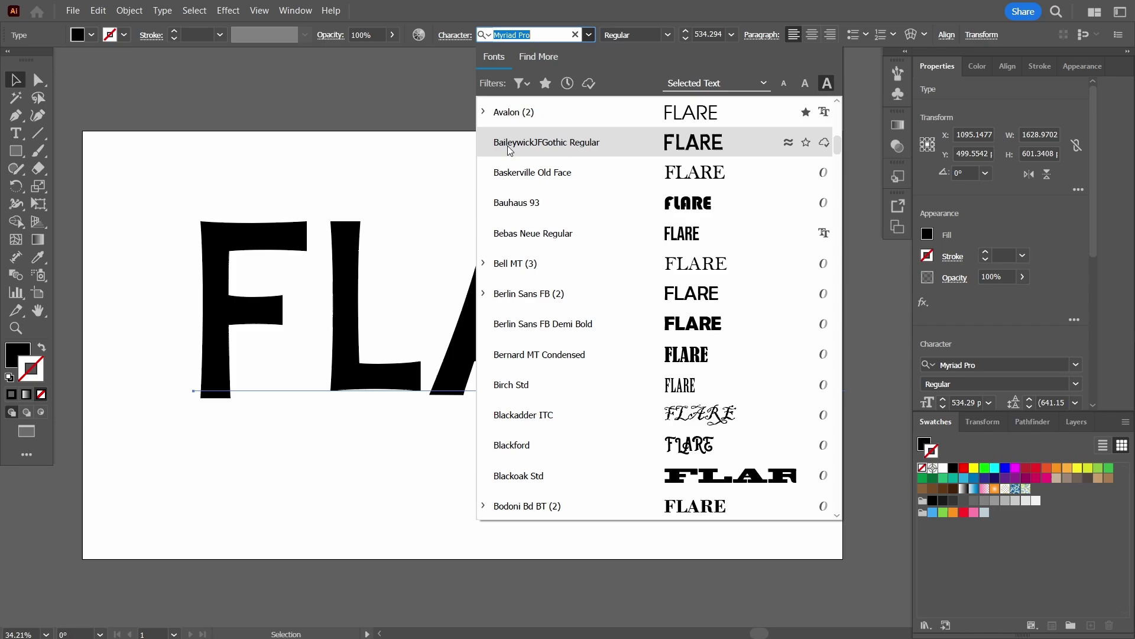
click(579, 148)
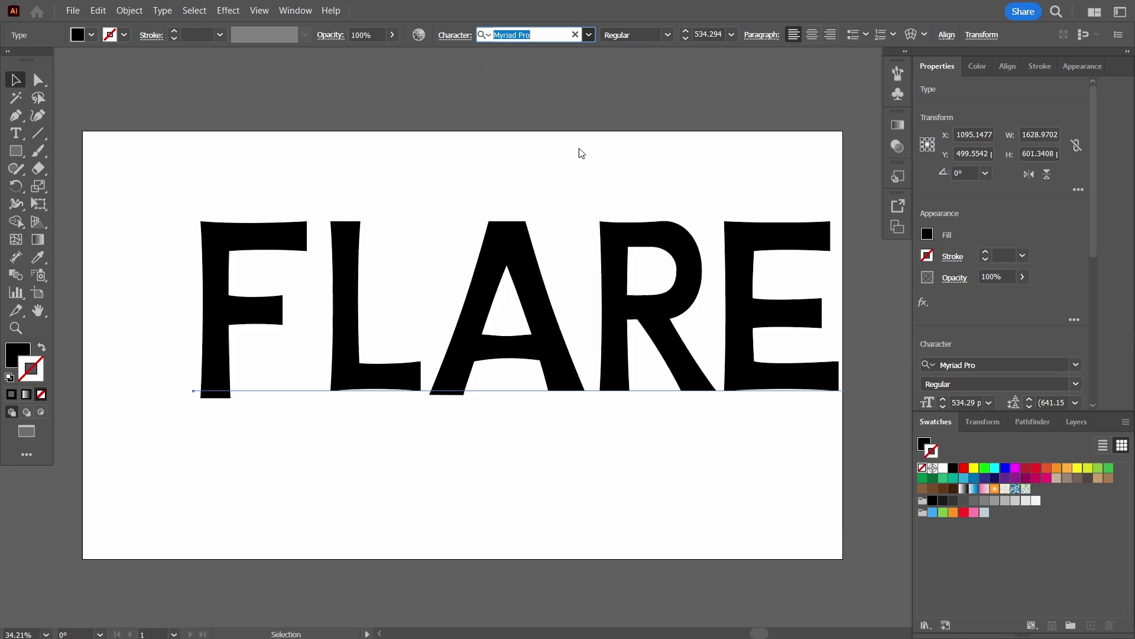
drag(613, 319, 572, 331)
Step: Draw a black square above FLARE near the top edge of the artboard
click(574, 478)
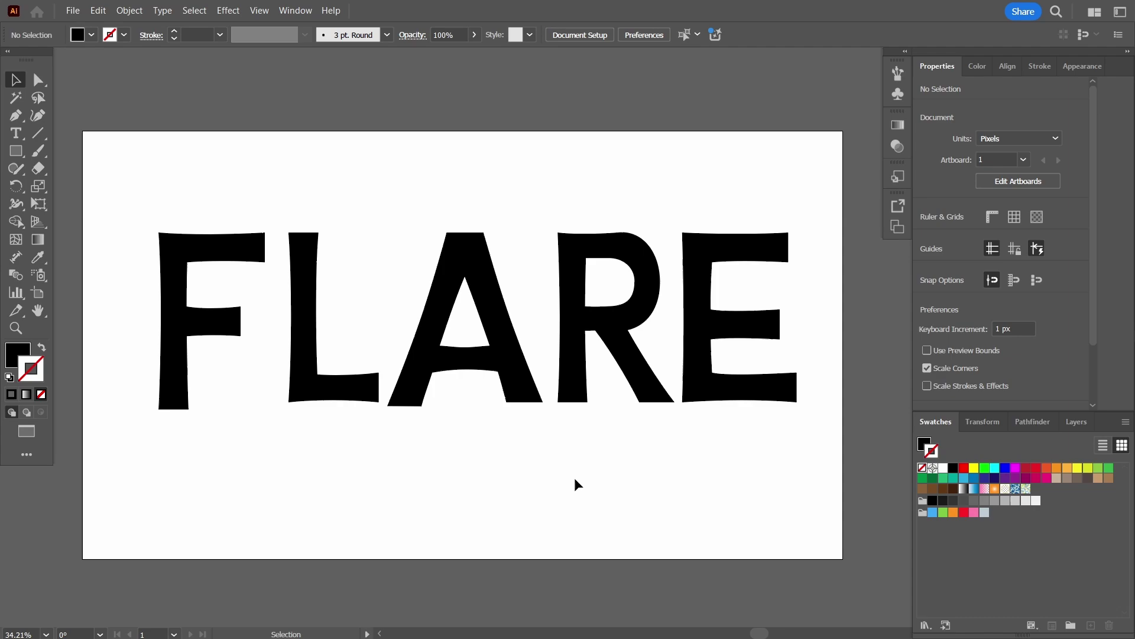
click(577, 399)
click(17, 354)
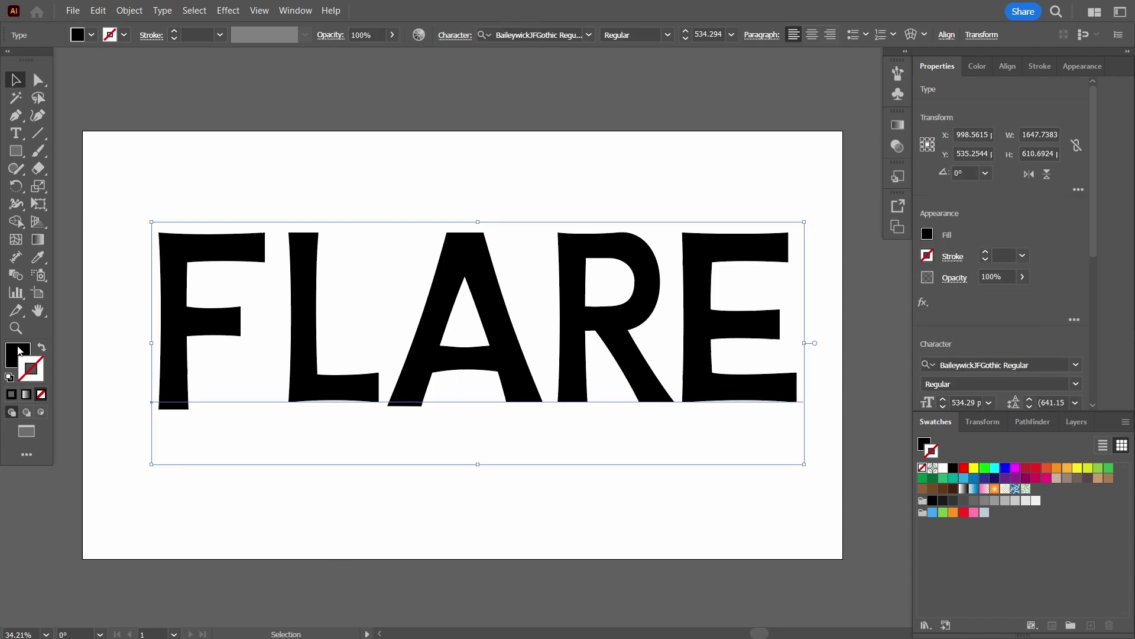
click(417, 510)
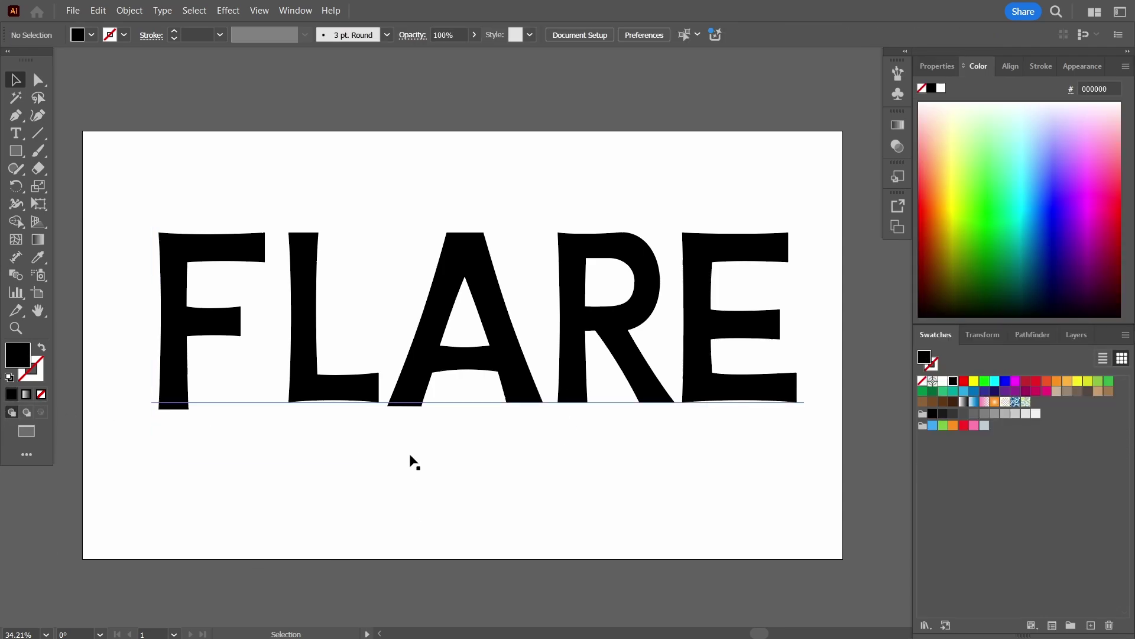
click(17, 151)
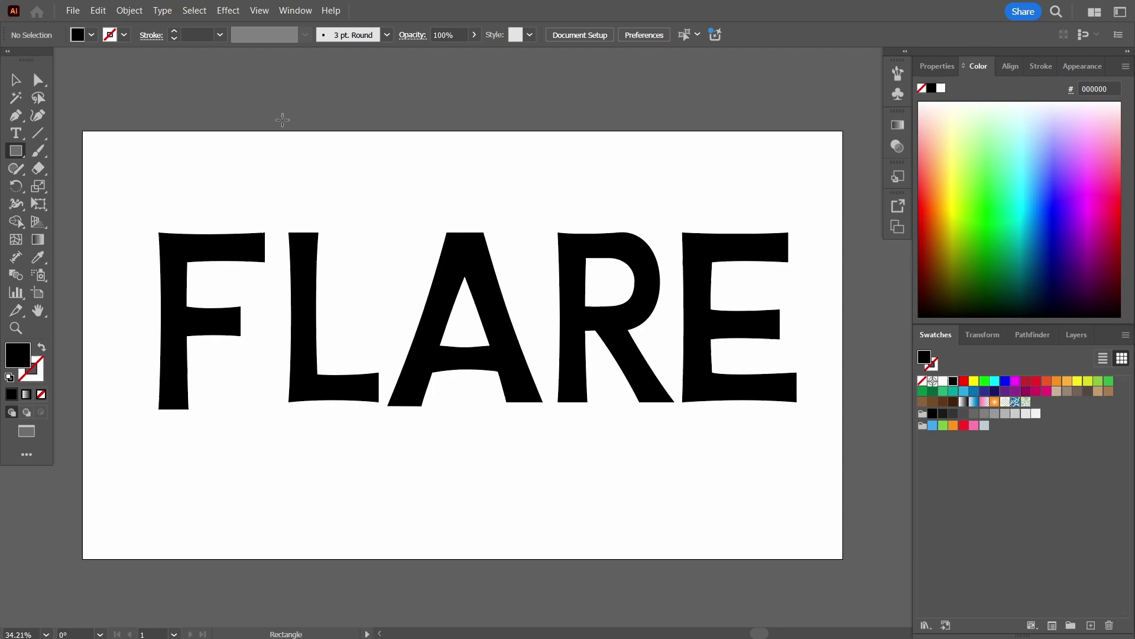
drag(282, 120, 341, 161)
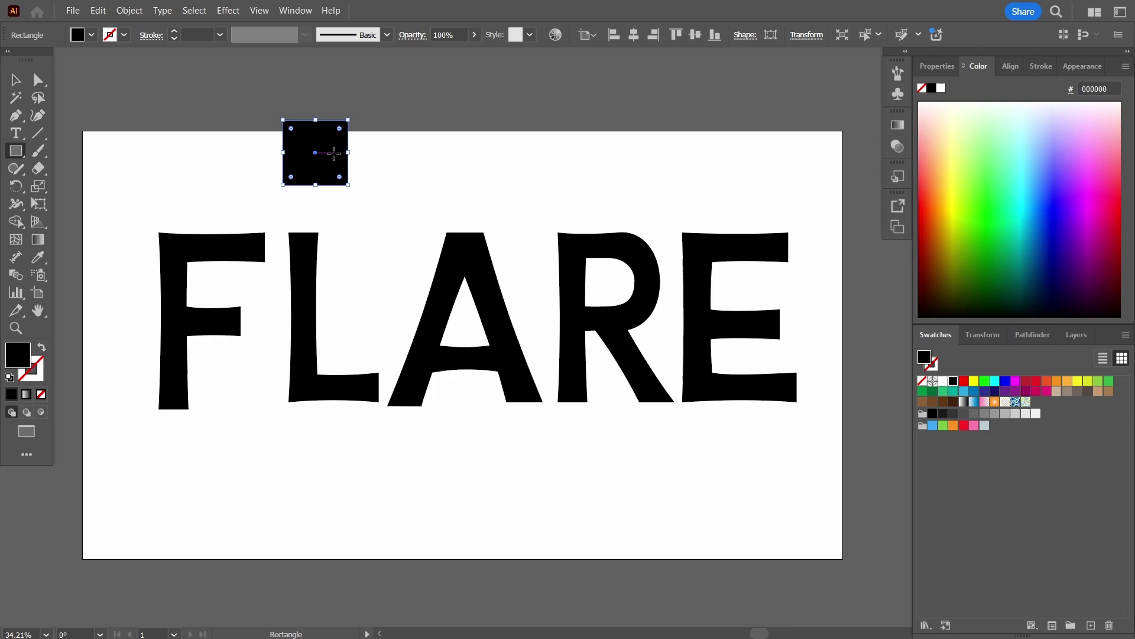
Step: Duplicate the square to its right and reselect the original left square
key(v)
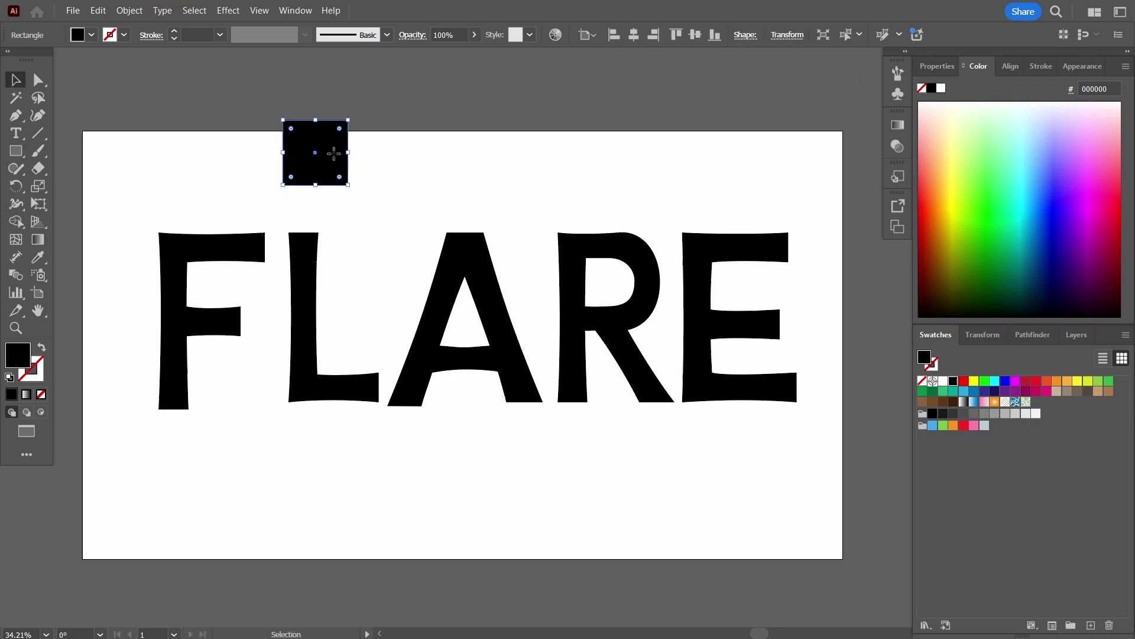
drag(334, 154, 429, 154)
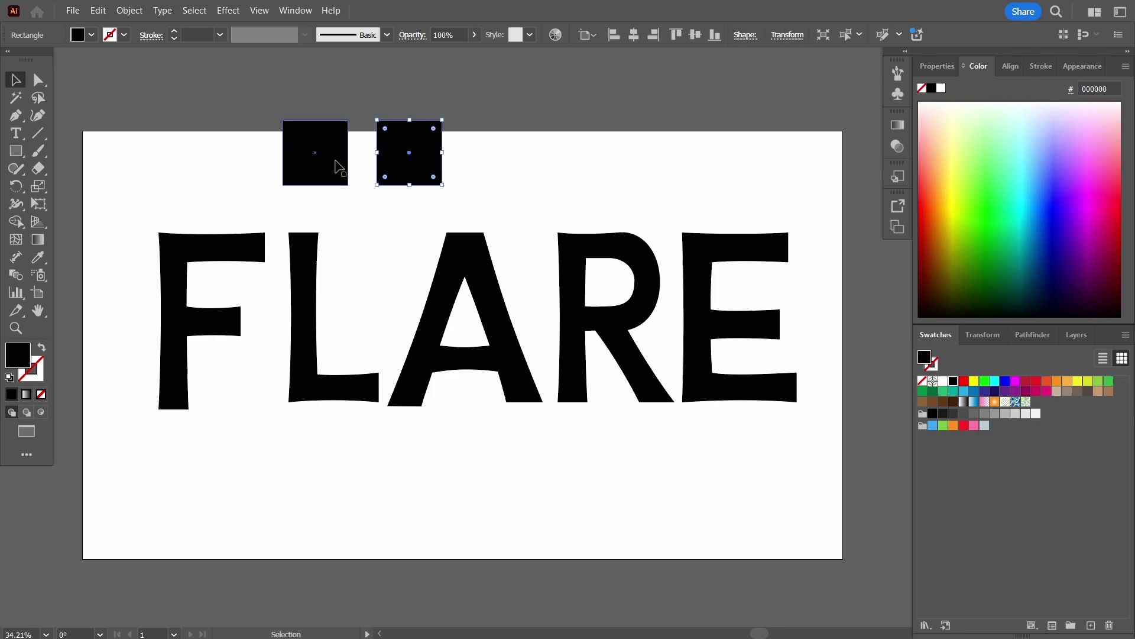
click(330, 165)
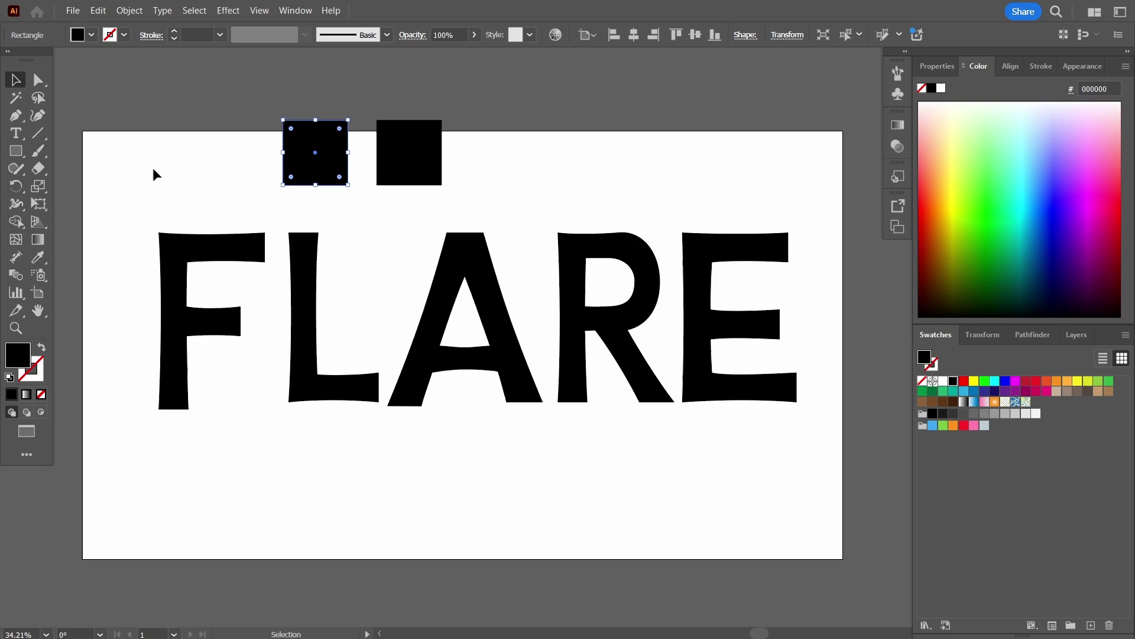
Step: Give the left square a linear gradient from orange FF6F00 to black, with black at about 17.8%
click(43, 239)
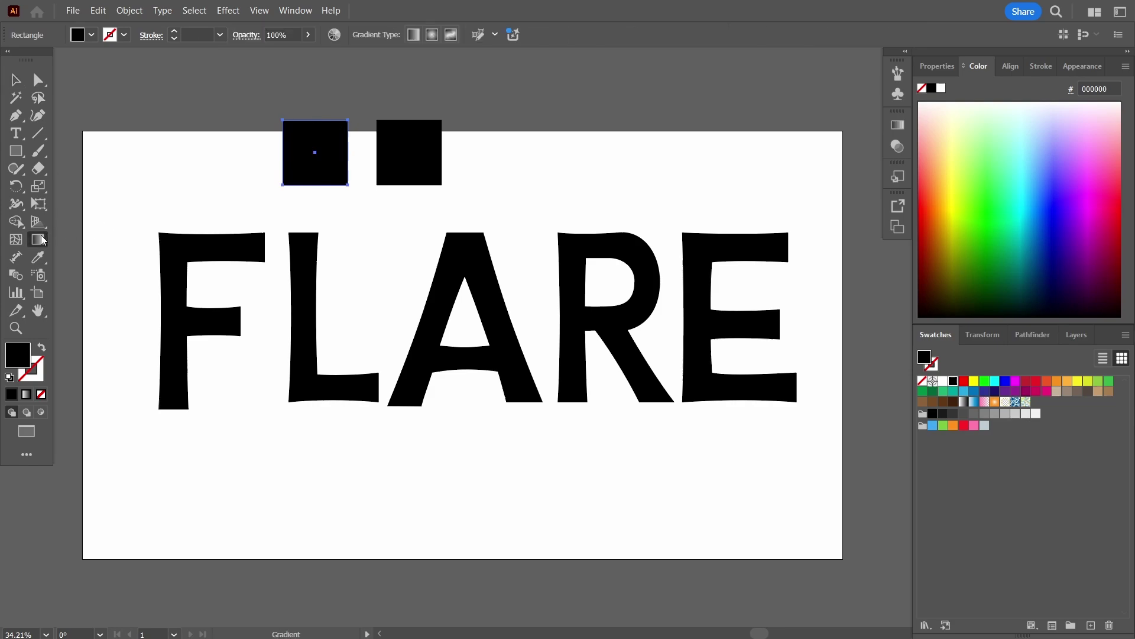
click(415, 36)
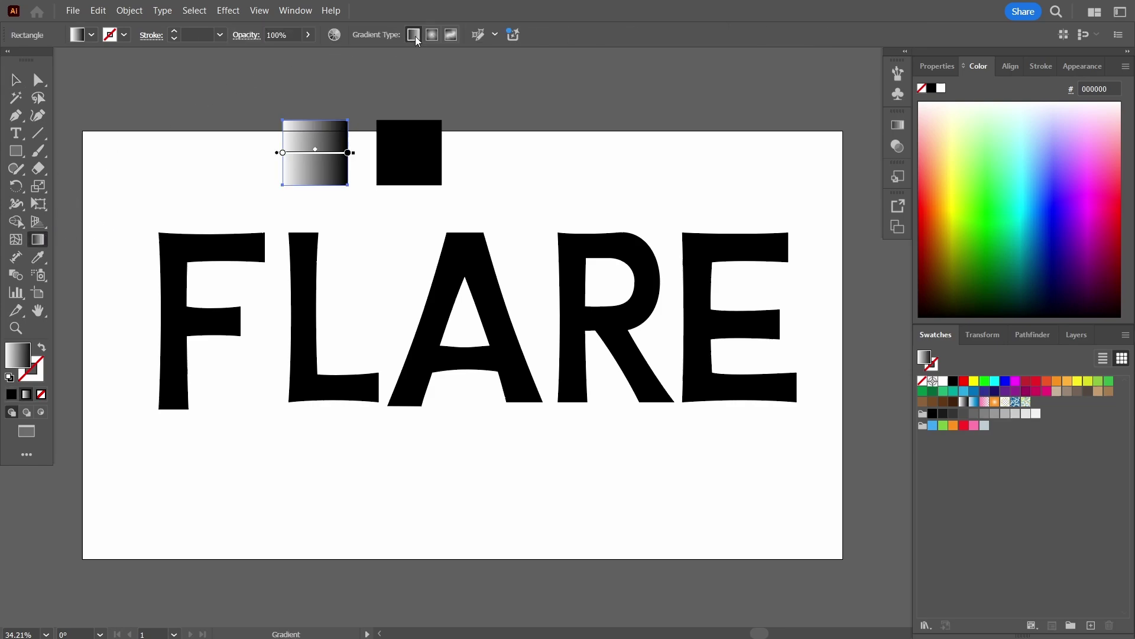
click(897, 125)
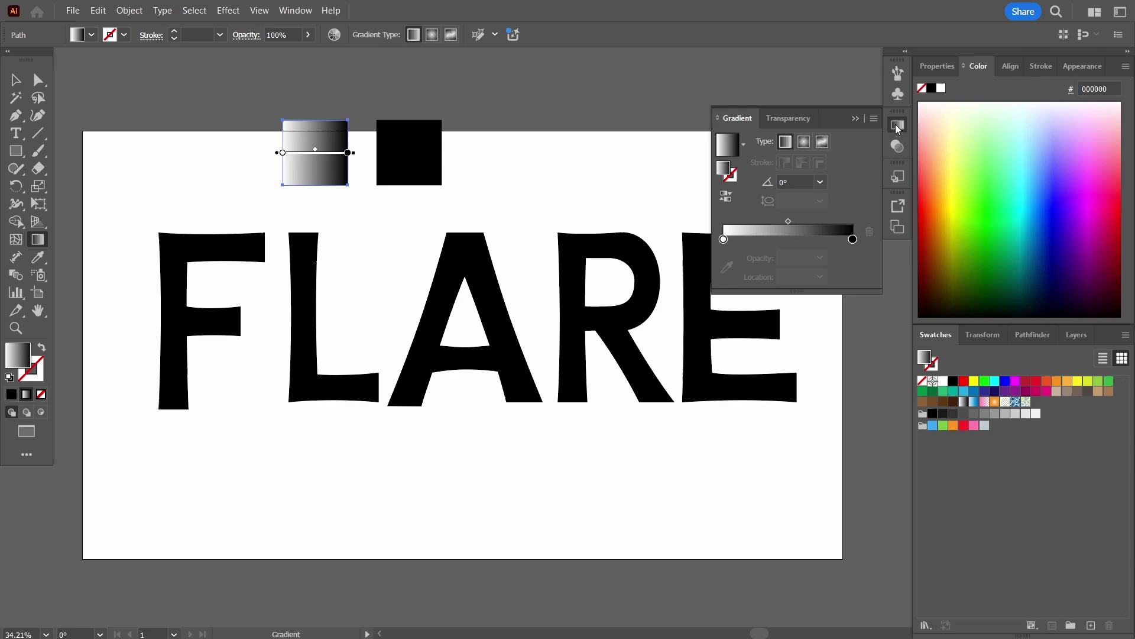
click(723, 238)
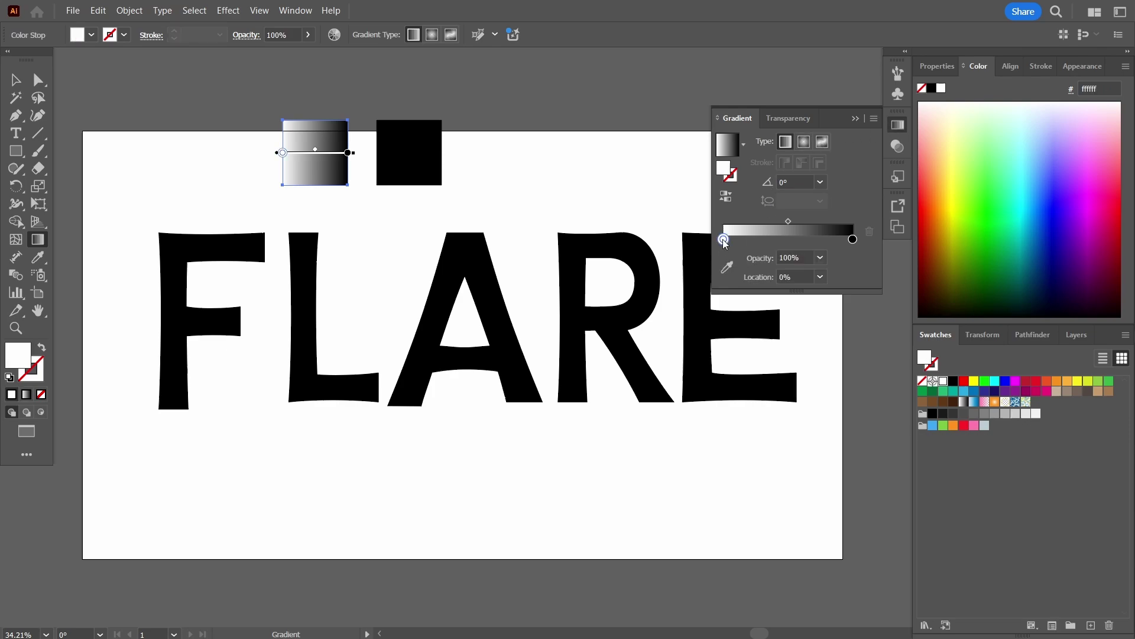
double_click(727, 174)
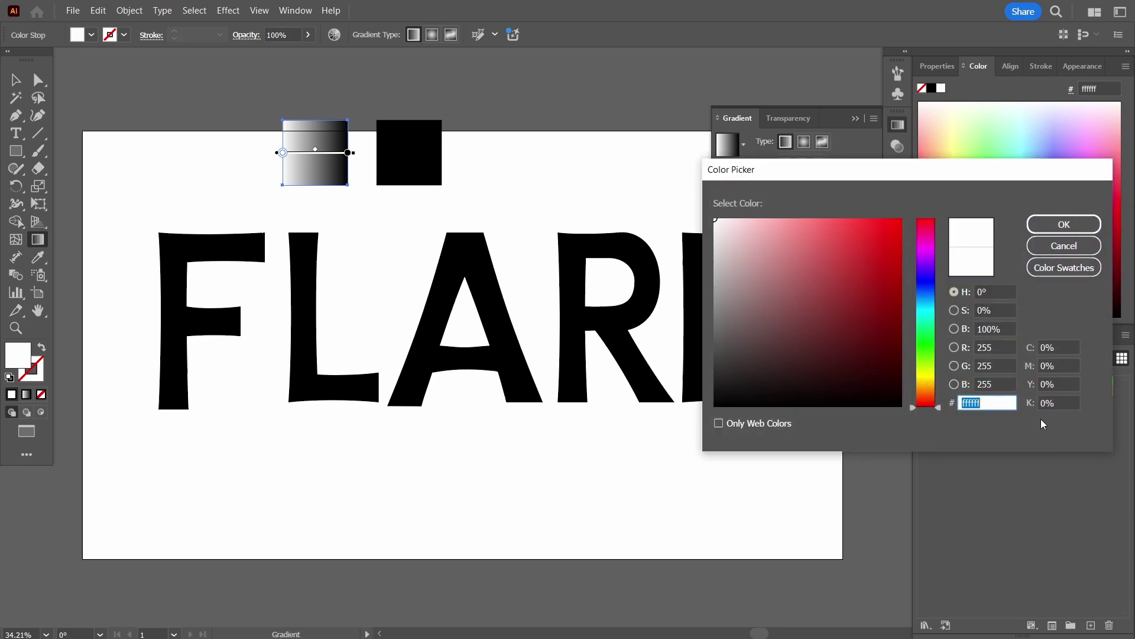
text(FF6F00)
key(Return)
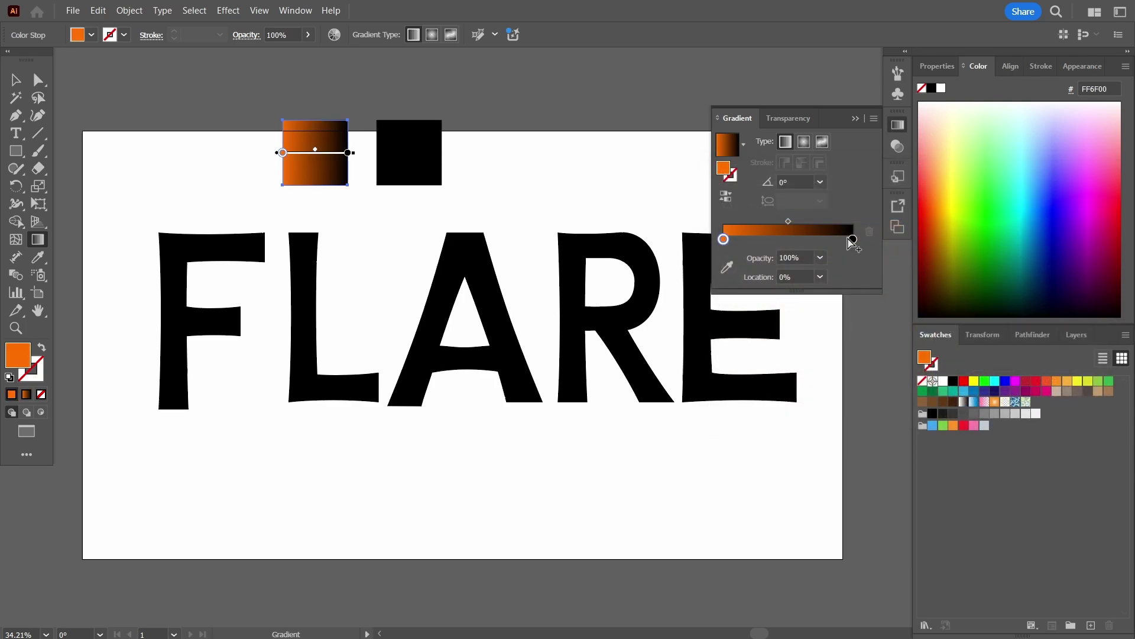
drag(853, 240, 748, 249)
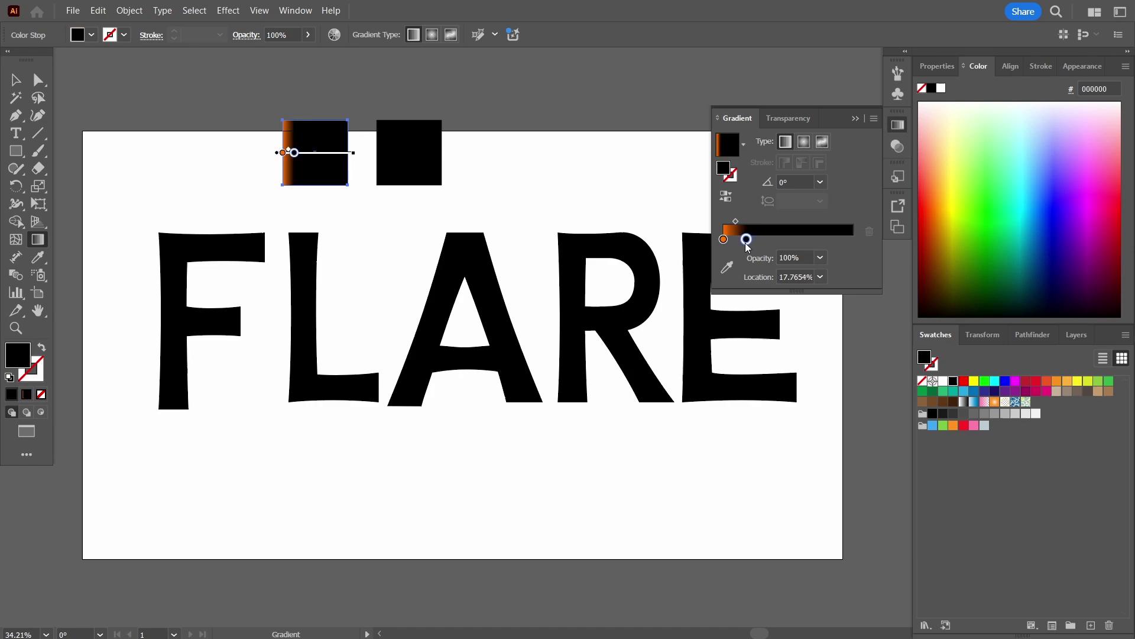
Step: Change the black gradient stop to burnt orange C4580E
double_click(725, 170)
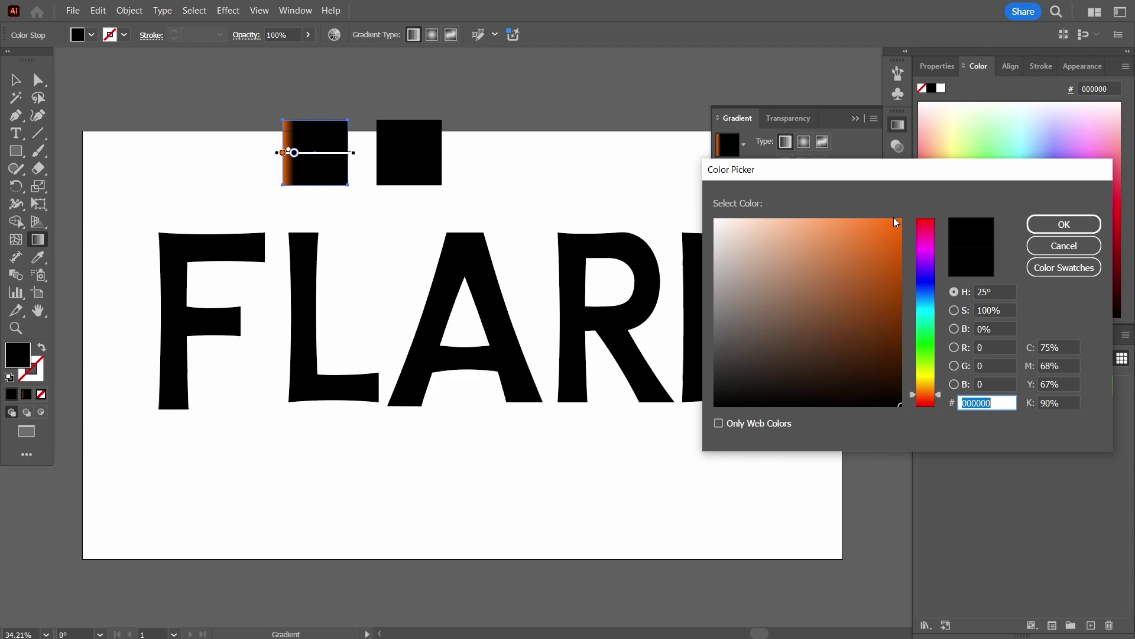
text(FF6F00)
key(Tab)
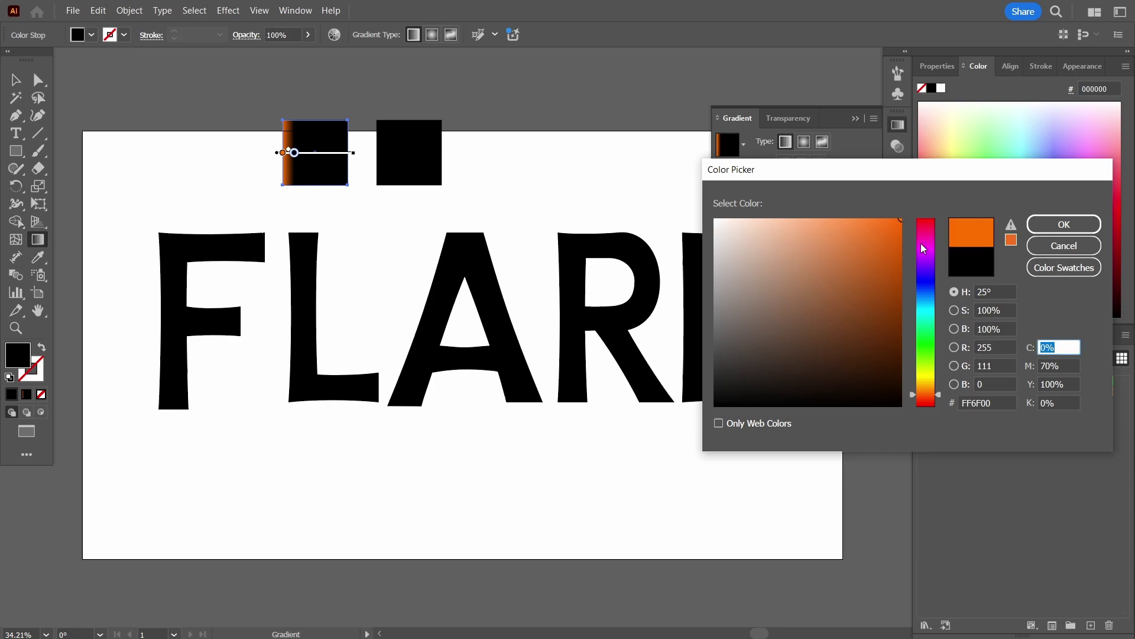
click(900, 218)
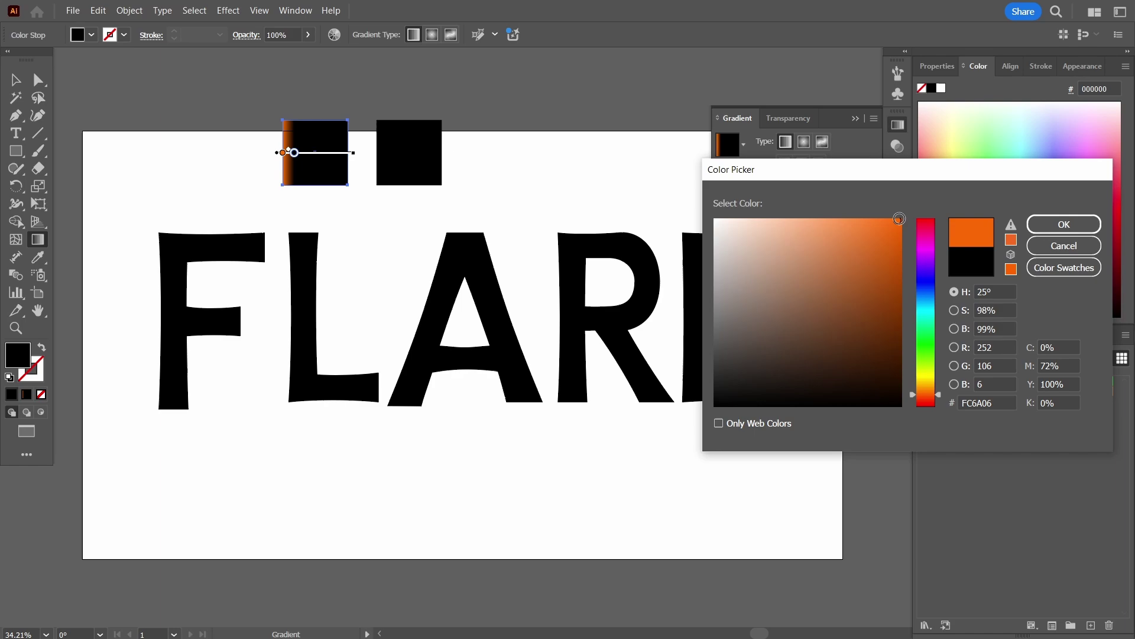
drag(900, 218, 889, 261)
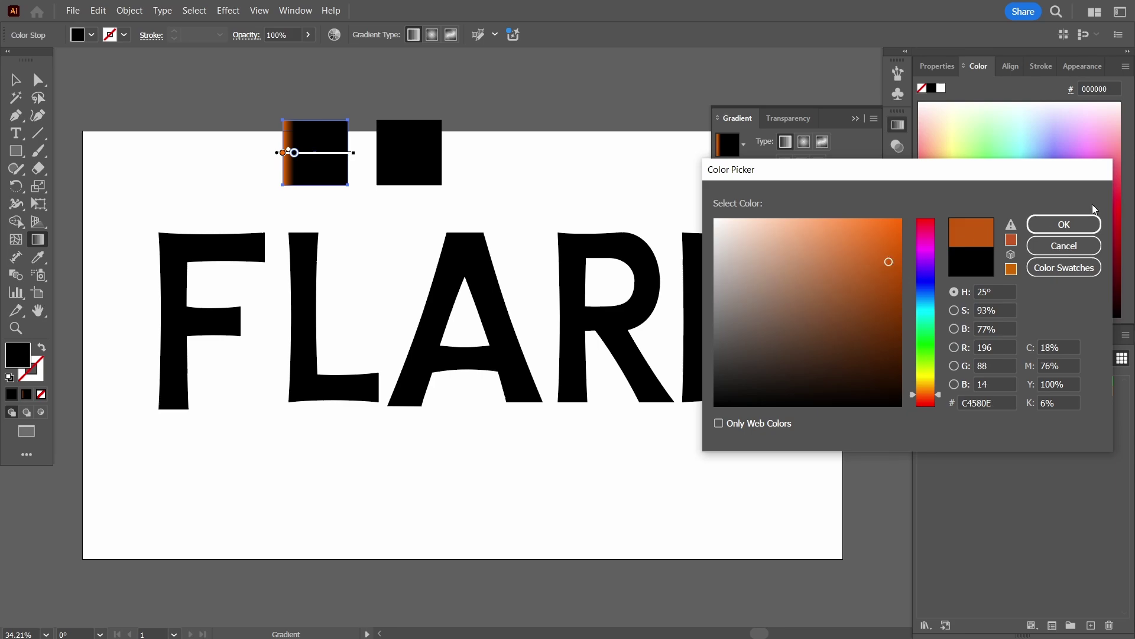
click(1063, 225)
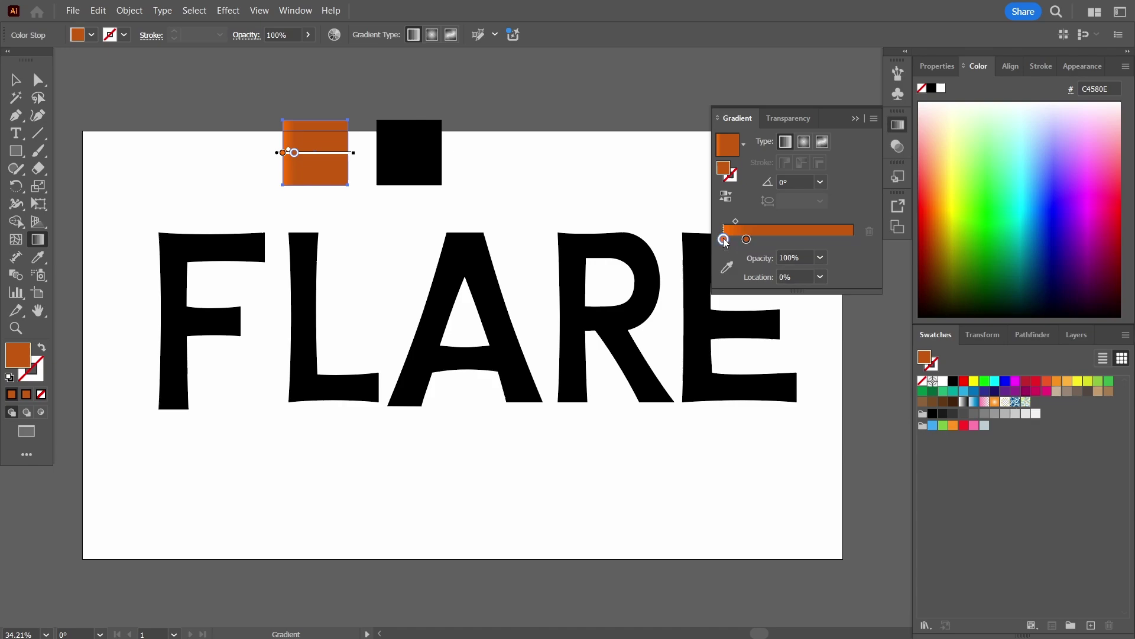
Step: Add stops alternating FF6F00 and C4580E up to 100% to stripe the square, then close the Gradient panel
drag(743, 240, 853, 239)
click(793, 240)
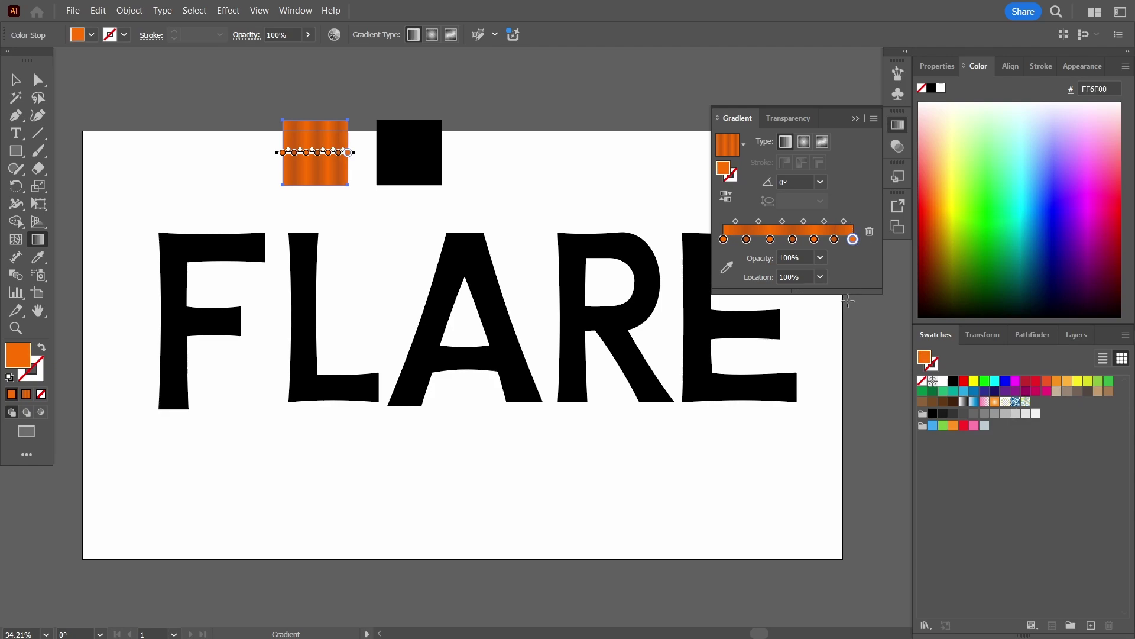
click(858, 119)
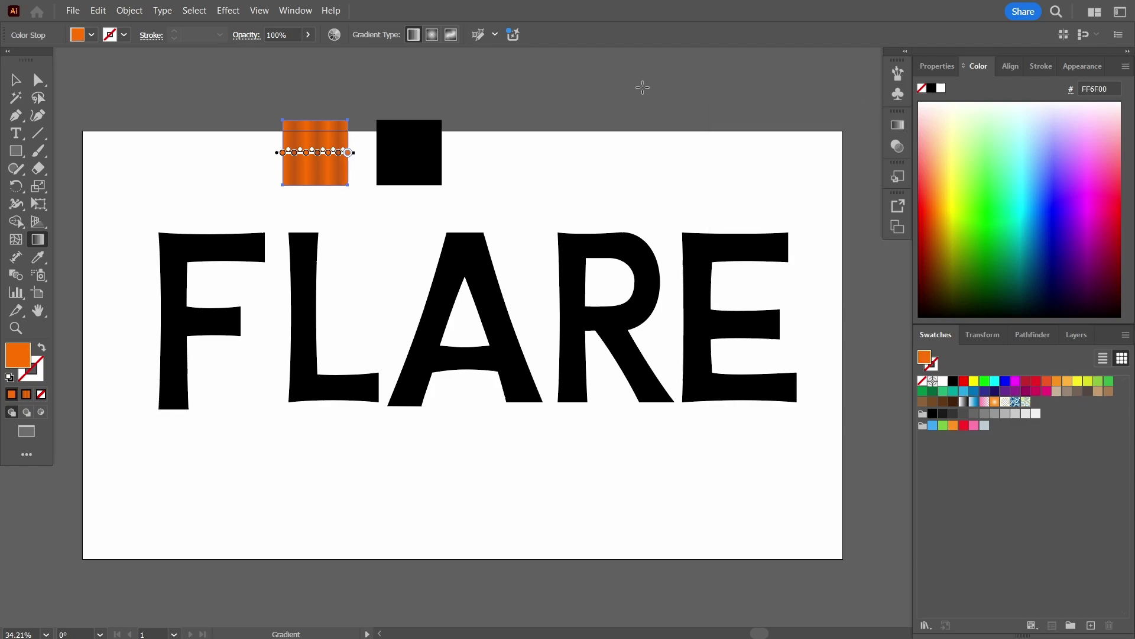
Step: Move the black square level with the orange one
key(v)
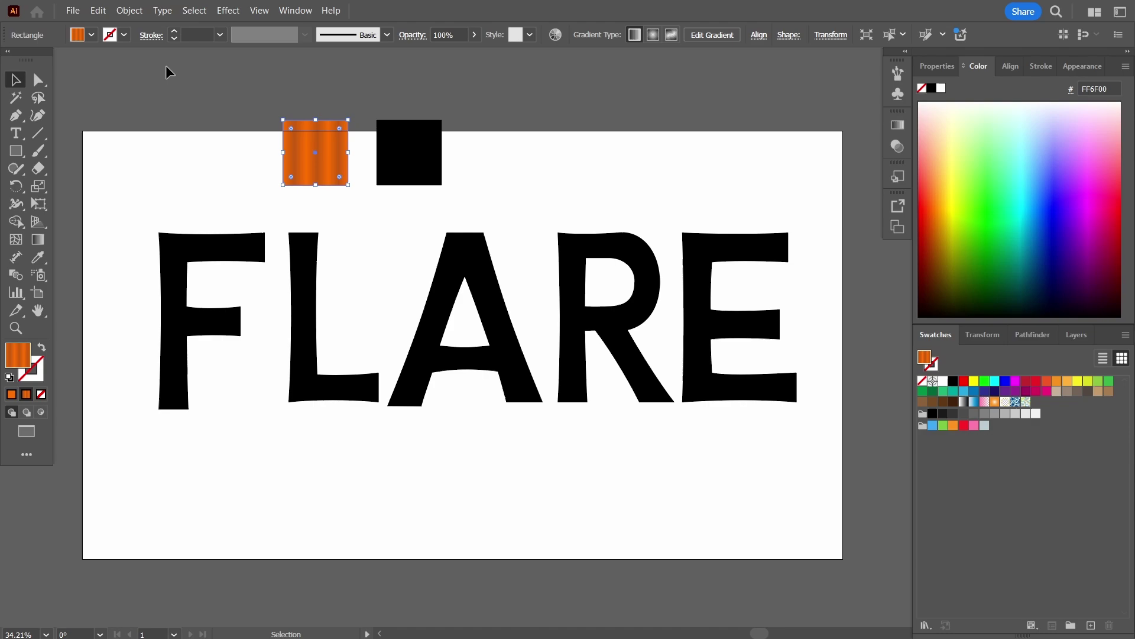
click(171, 146)
drag(329, 152, 325, 168)
drag(415, 160, 418, 187)
Step: Apply the orange linear gradient to the right square
key(g)
click(408, 160)
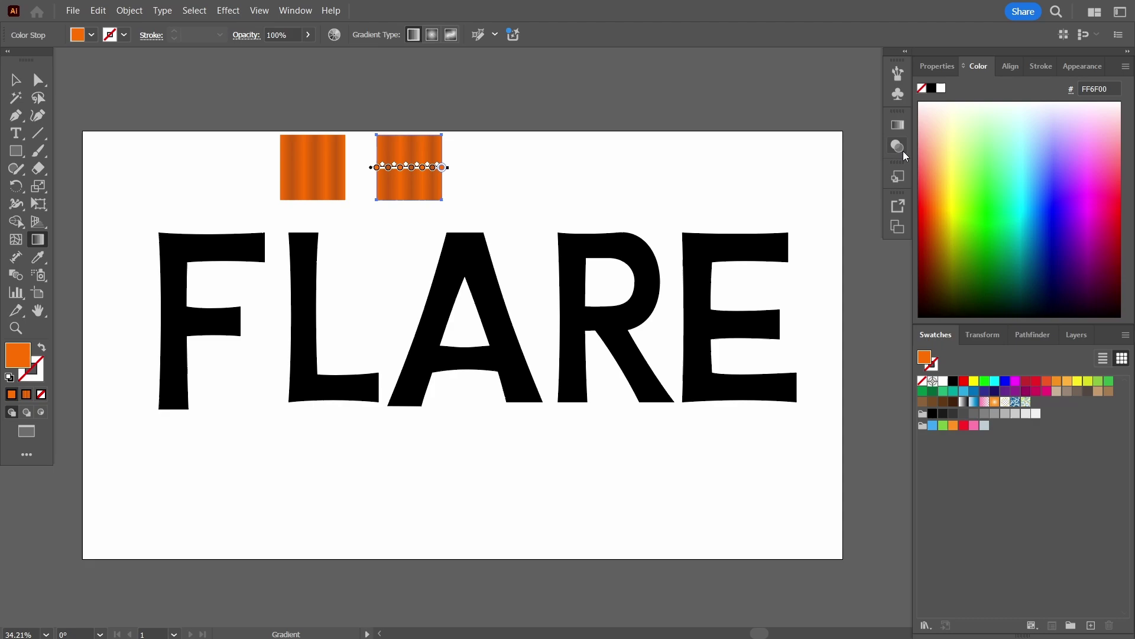
click(901, 124)
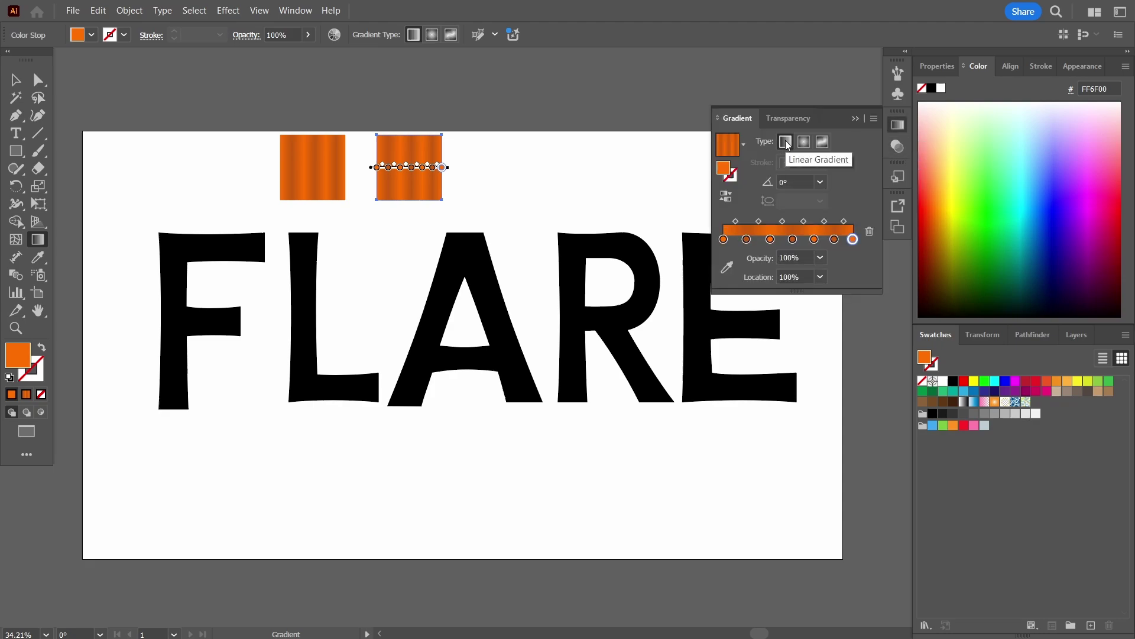
click(804, 143)
click(787, 143)
Step: Delete several of the right square's gradient stops
click(871, 231)
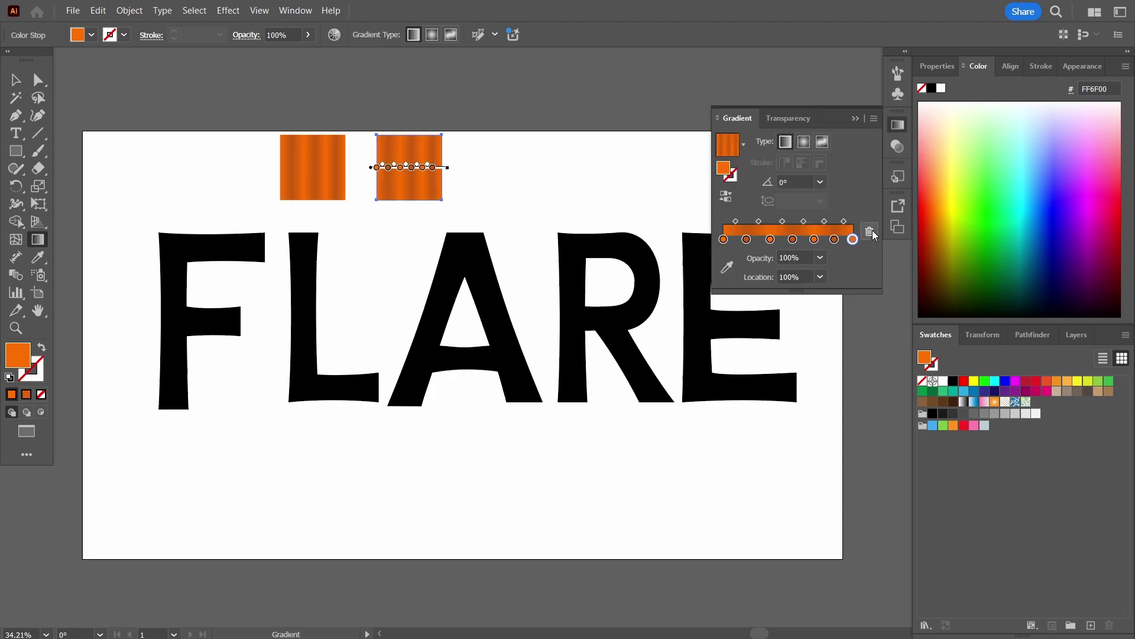
click(834, 239)
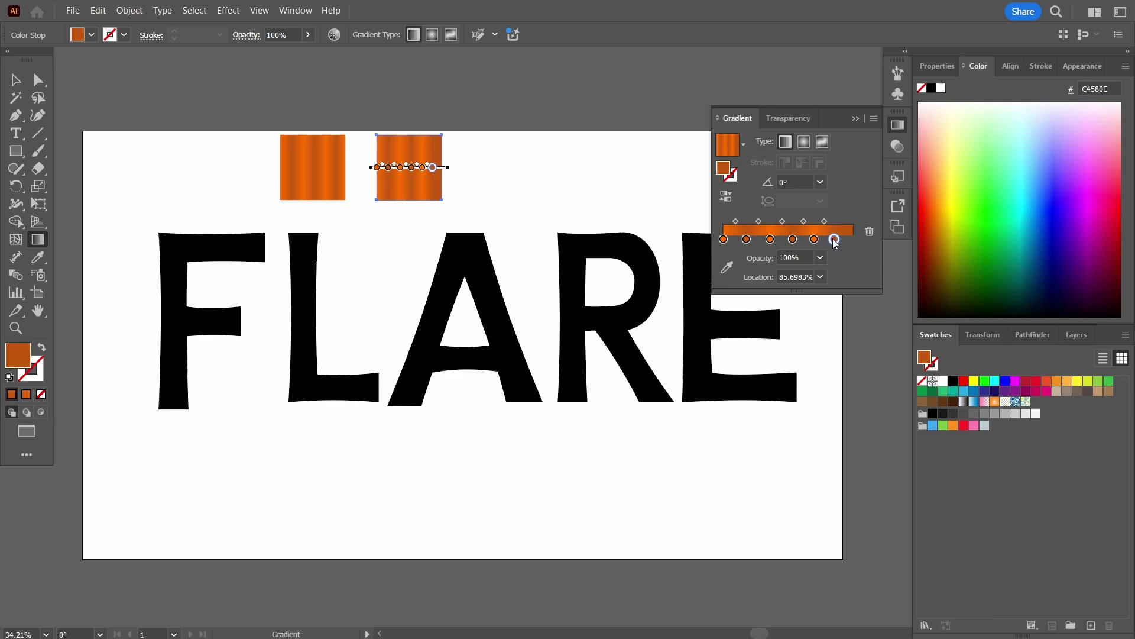
click(815, 239)
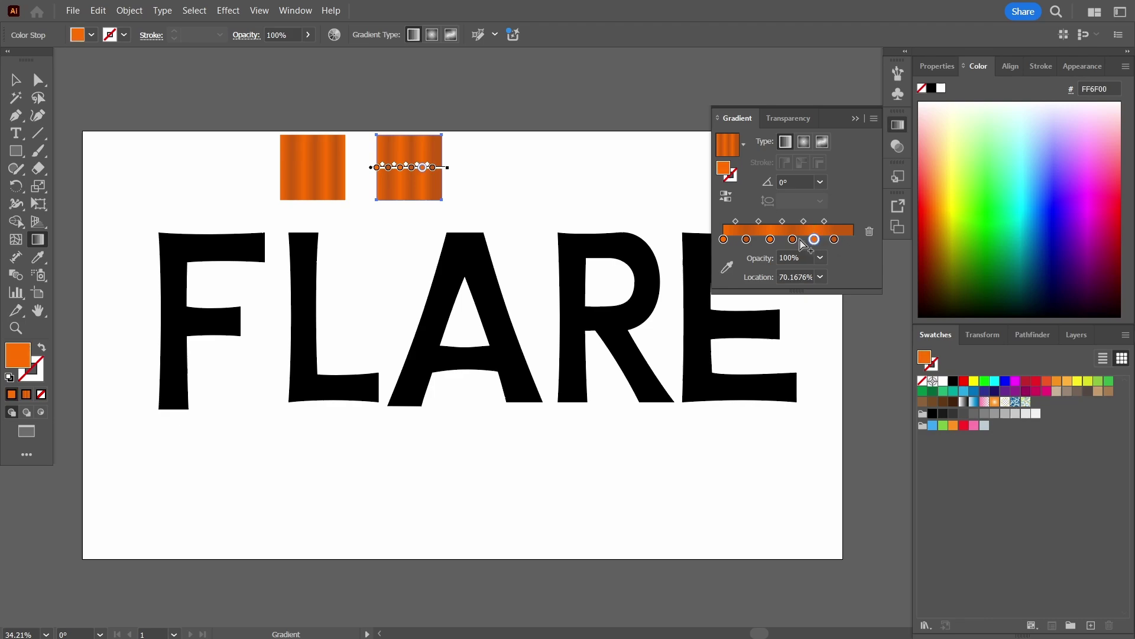
key(Delete)
click(834, 239)
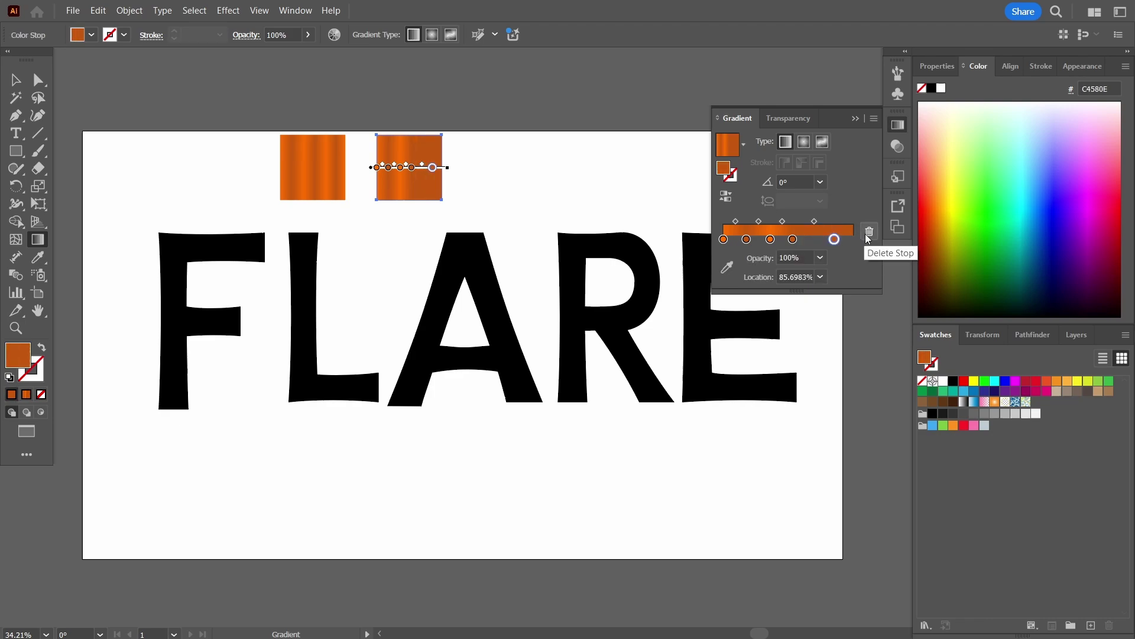
click(870, 230)
click(793, 239)
Step: Delete the remaining extra stops, leaving the gradient with two stops
click(868, 232)
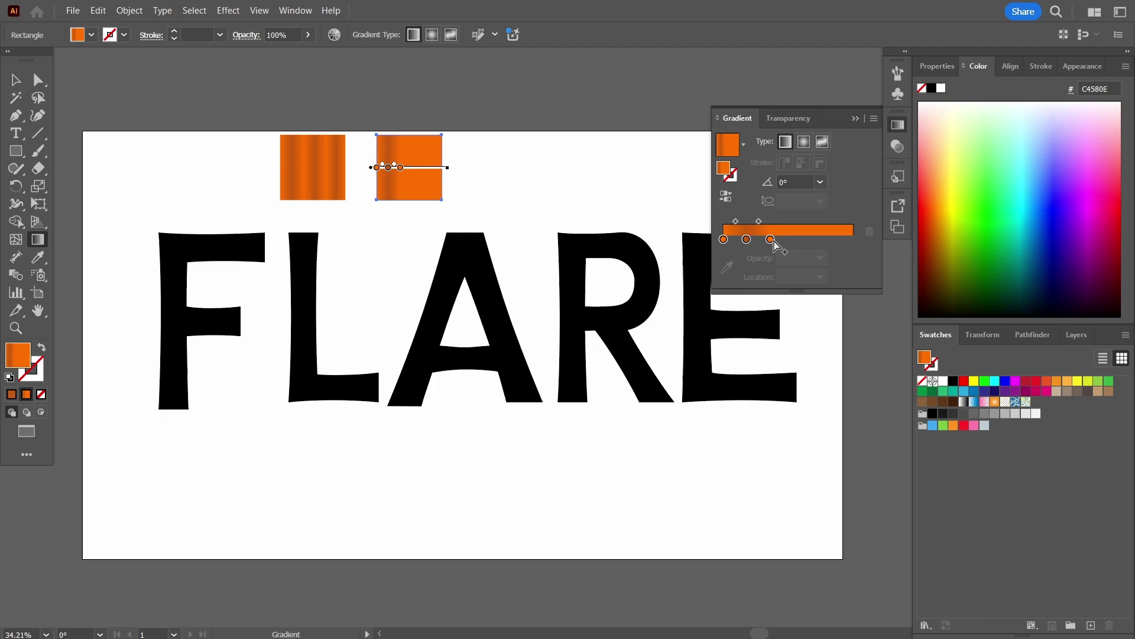
click(770, 239)
click(868, 232)
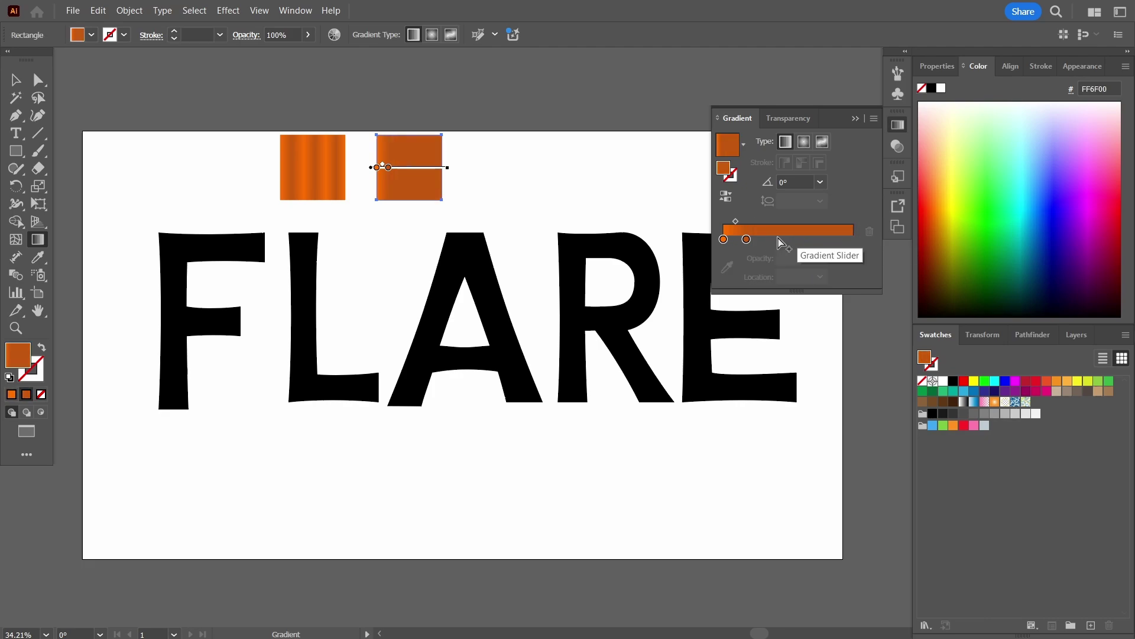
click(746, 240)
click(728, 240)
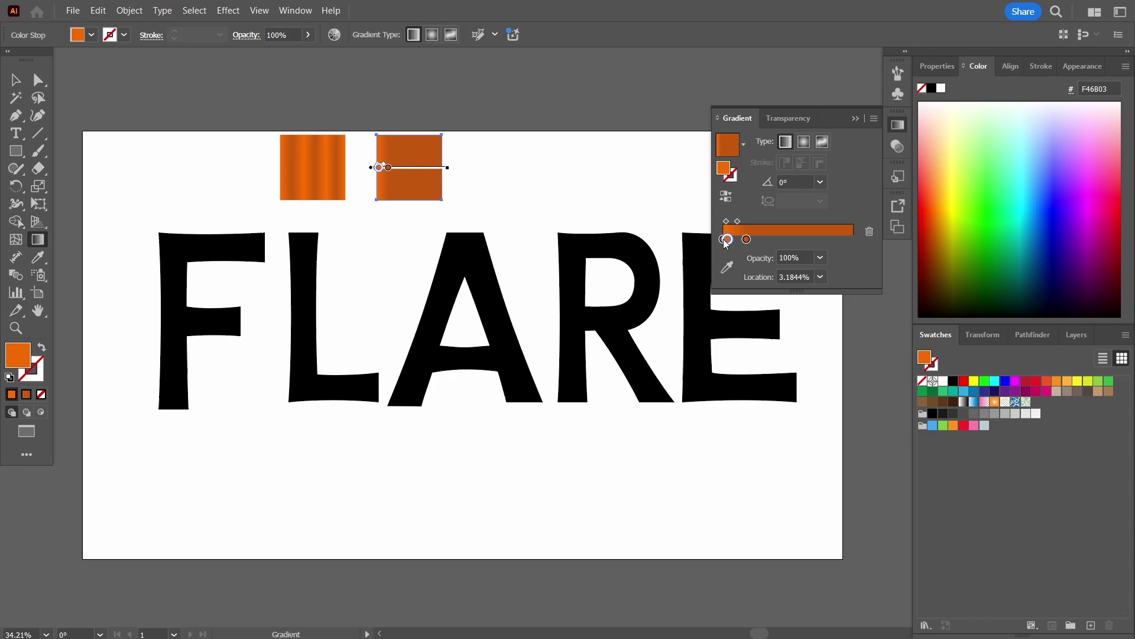
mouse_move(729, 240)
mouse_down()
mouse_move(735, 257)
mouse_move(770, 240)
mouse_move(708, 238)
mouse_move(724, 239)
mouse_up()
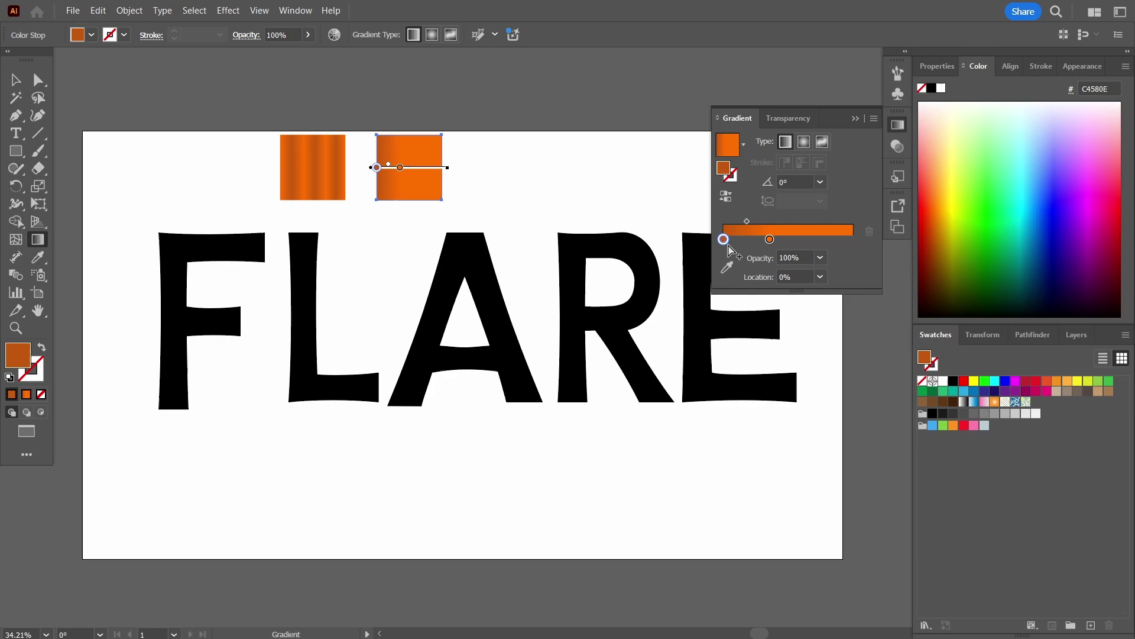
Step: Move the orange stop to about 18% and recolour it from C4580E to a darker brown
double_click(723, 169)
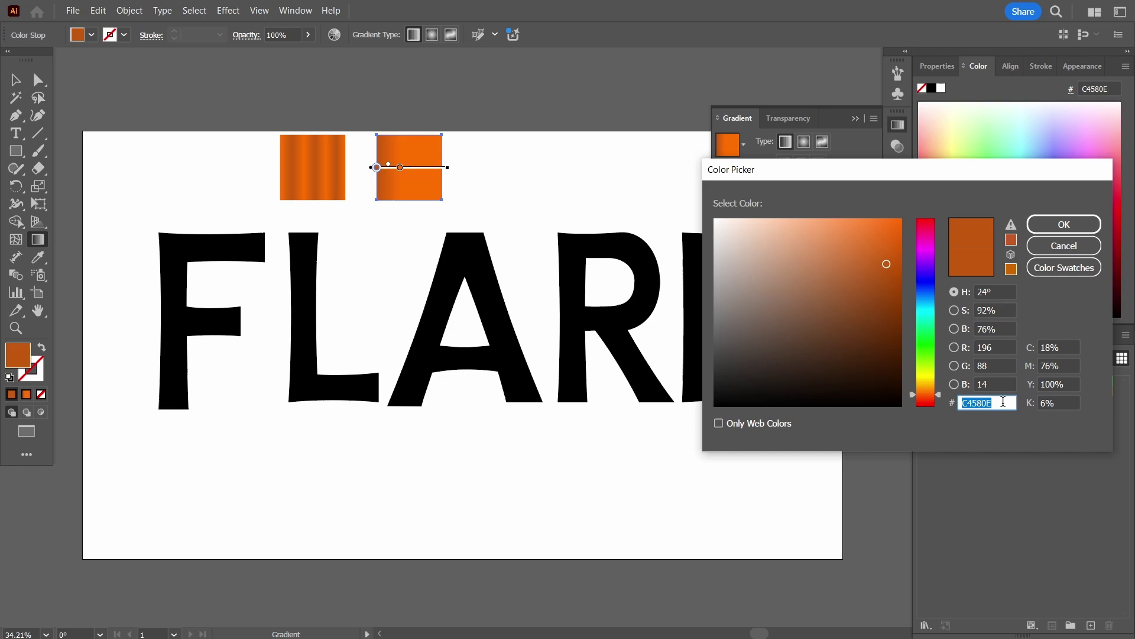
click(1063, 224)
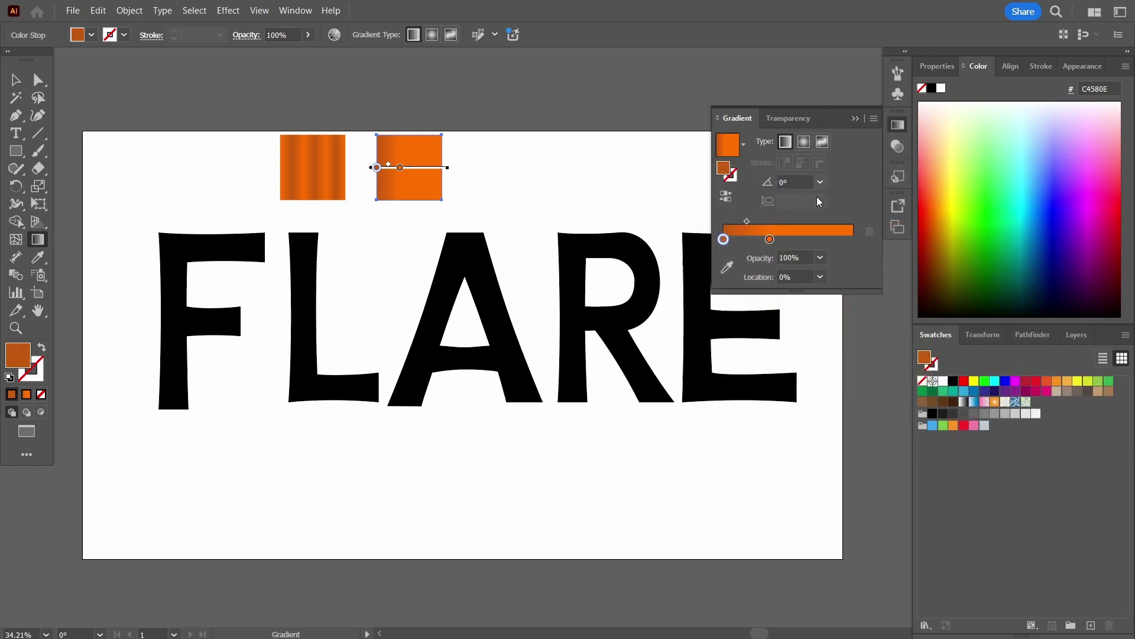
drag(770, 240, 751, 240)
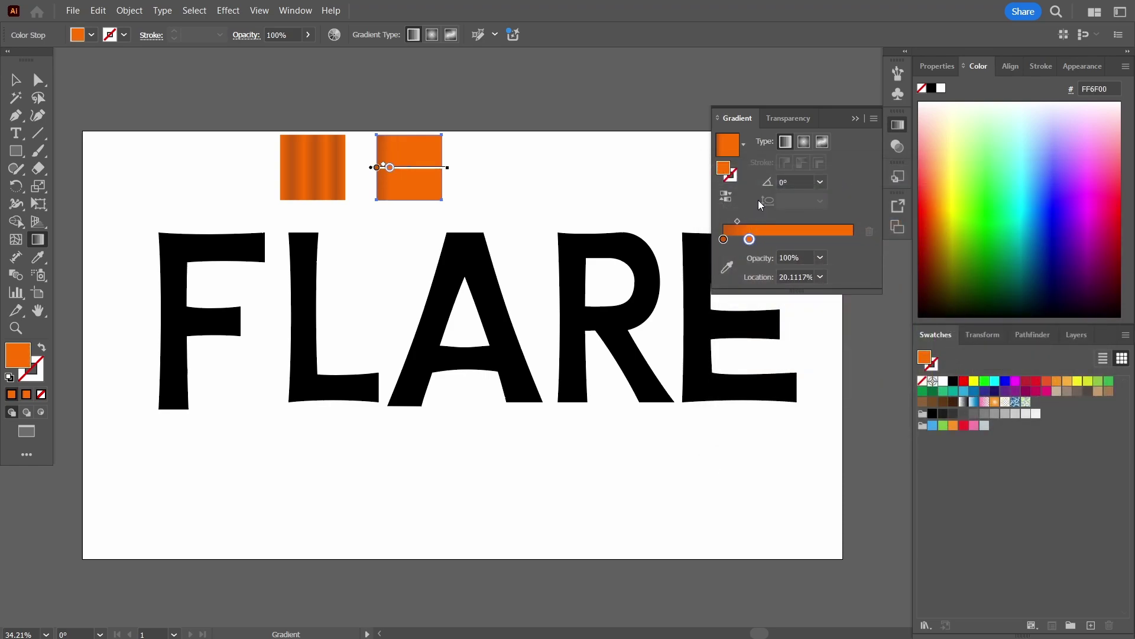
double_click(722, 168)
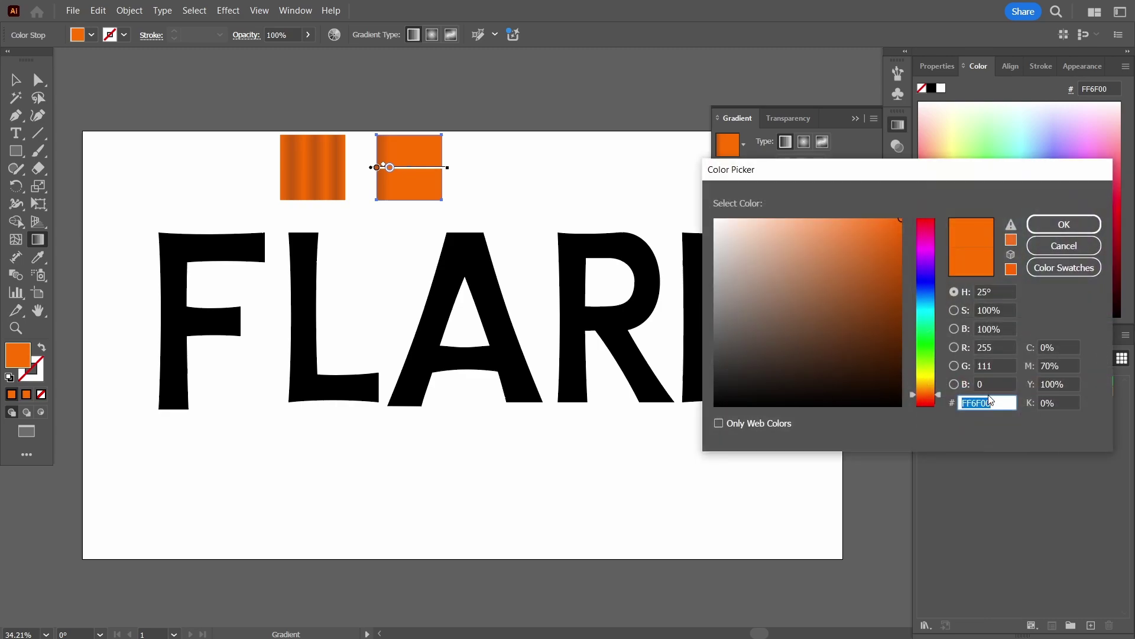
text(C4580E)
key(Tab)
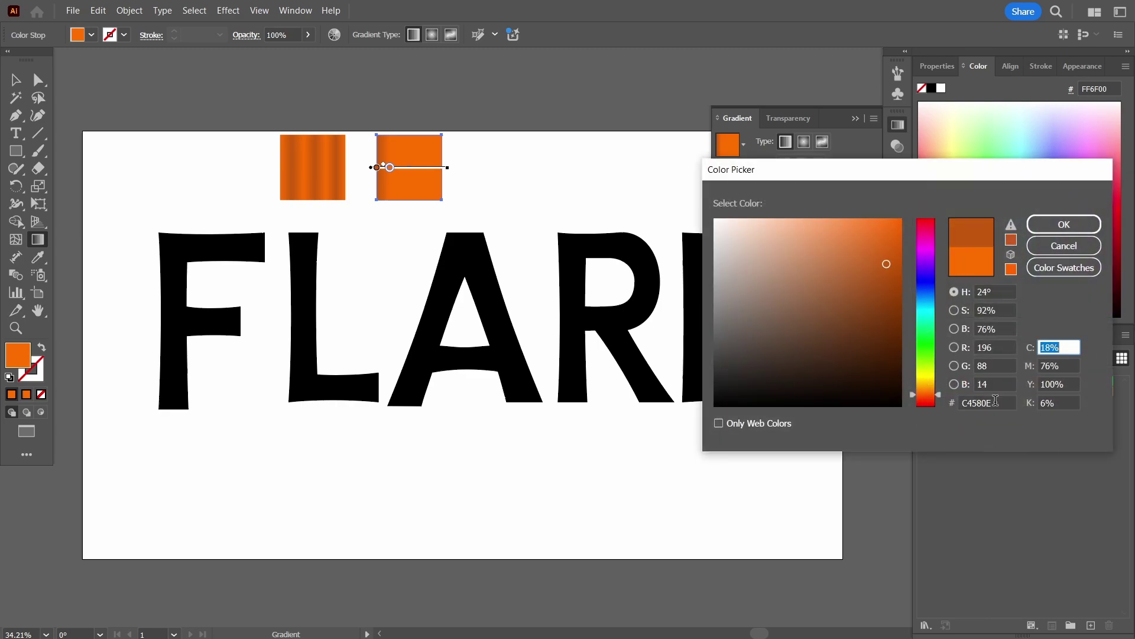
drag(887, 266, 893, 285)
Step: Add stops alternating rust A54707 and burnt orange C4580E for dark stripes, then deselect
click(1064, 224)
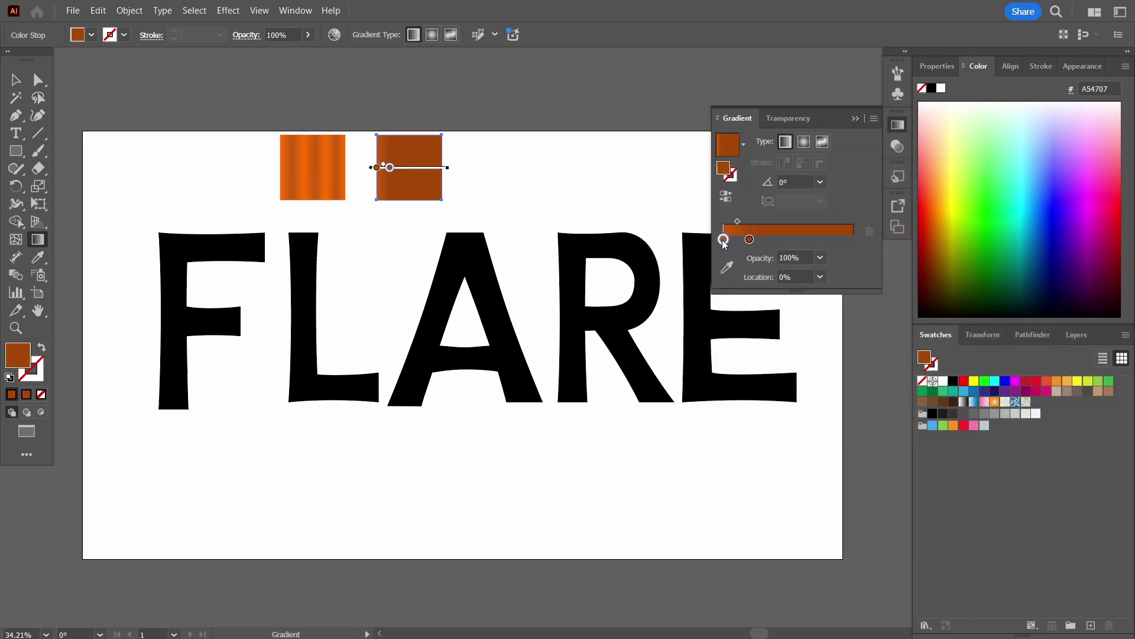
click(768, 239)
drag(754, 244, 787, 241)
click(805, 239)
click(766, 240)
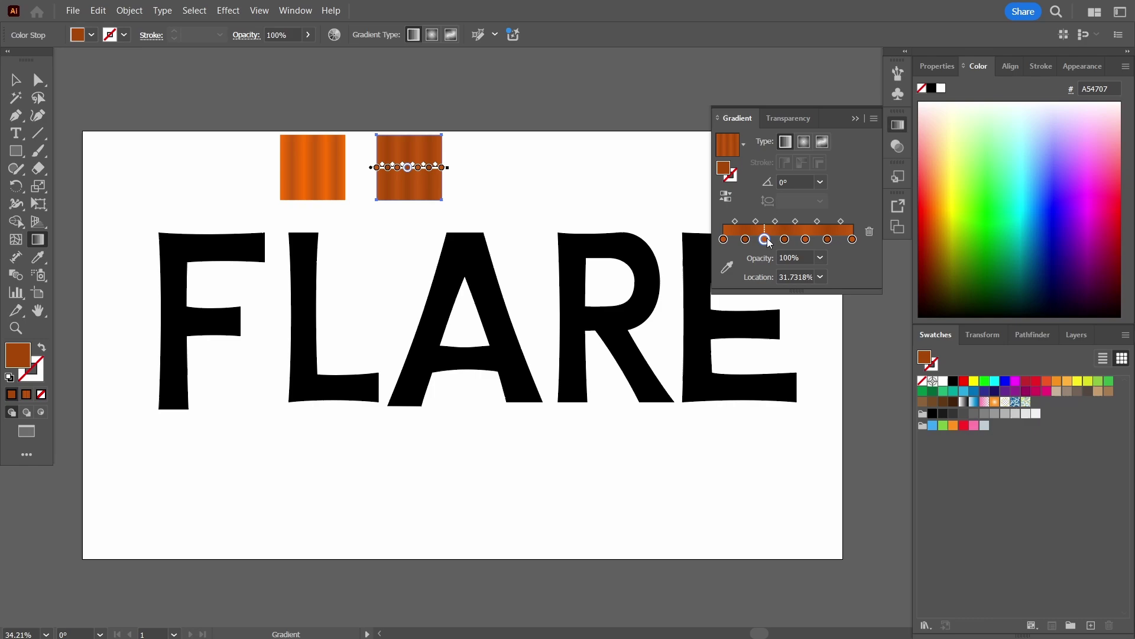
click(746, 240)
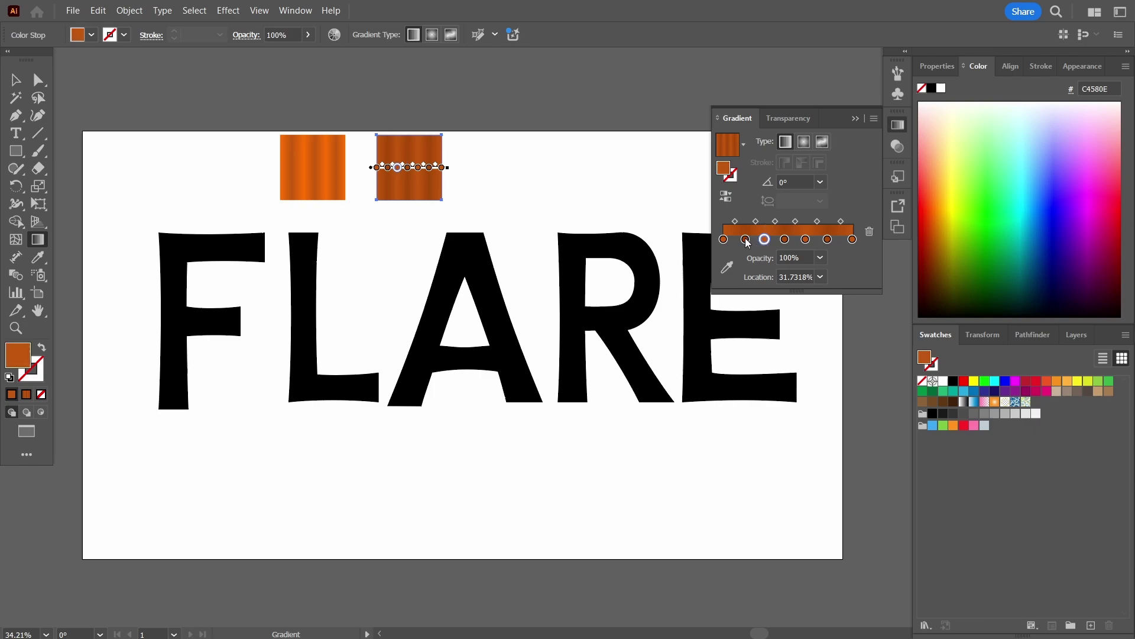
drag(747, 243, 746, 243)
click(855, 118)
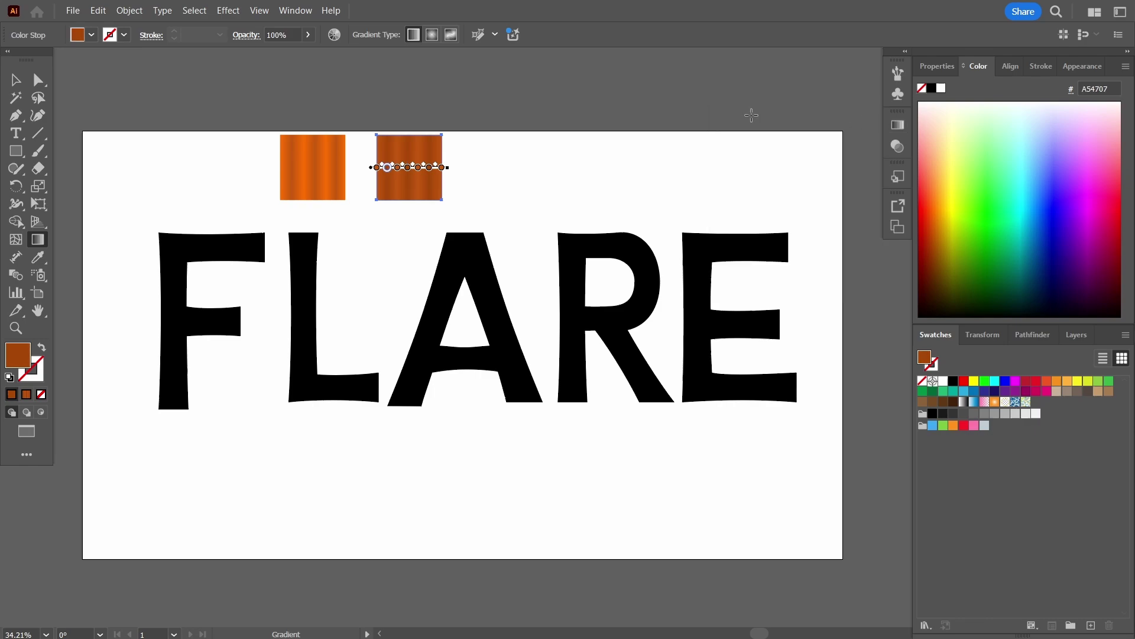
key(v)
key(ctrl+shift+a)
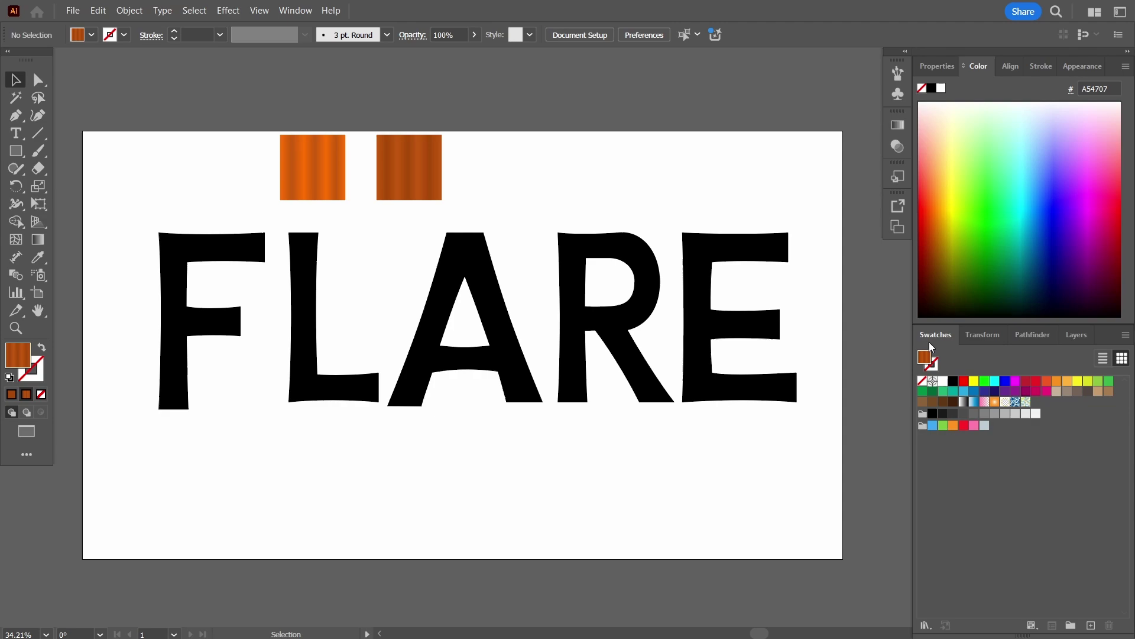
Step: Save the left square's gradient as the swatch 'Light Orange Wood Grain'
click(337, 187)
click(1091, 625)
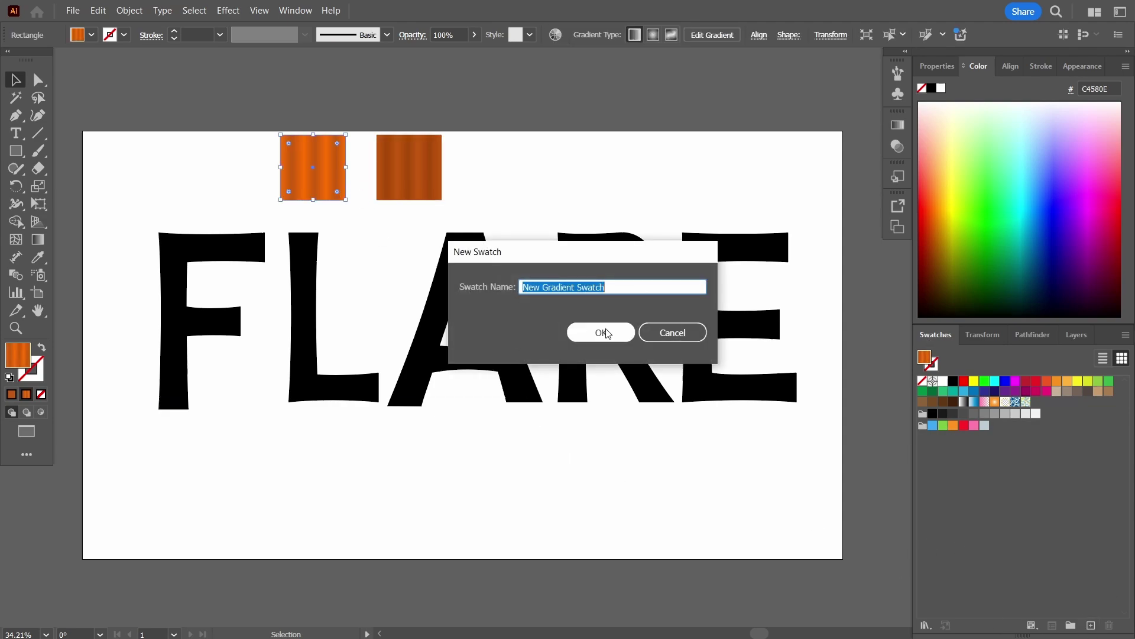
text(oRANG)
key(BackSpace)
key(BackSpace)
key(BackSpace)
key(BackSpace)
key(BackSpace)
key(BackSpace)
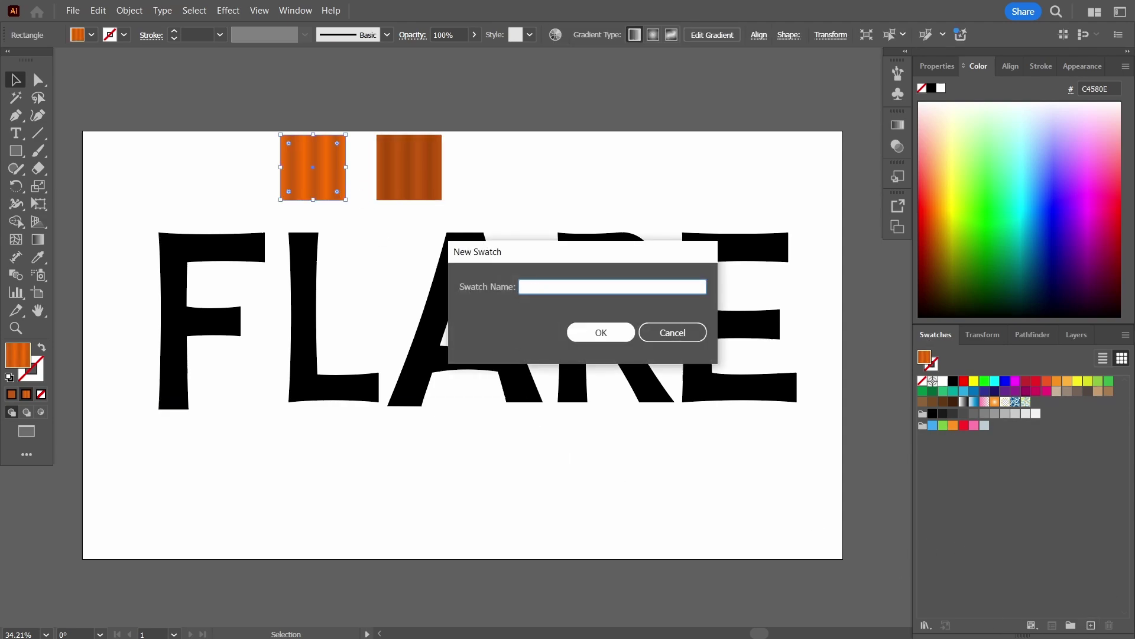
text(Light Orange Wood Grain)
key(Return)
Step: Save the right square's gradient as the swatch 'Dark Orange'
click(424, 190)
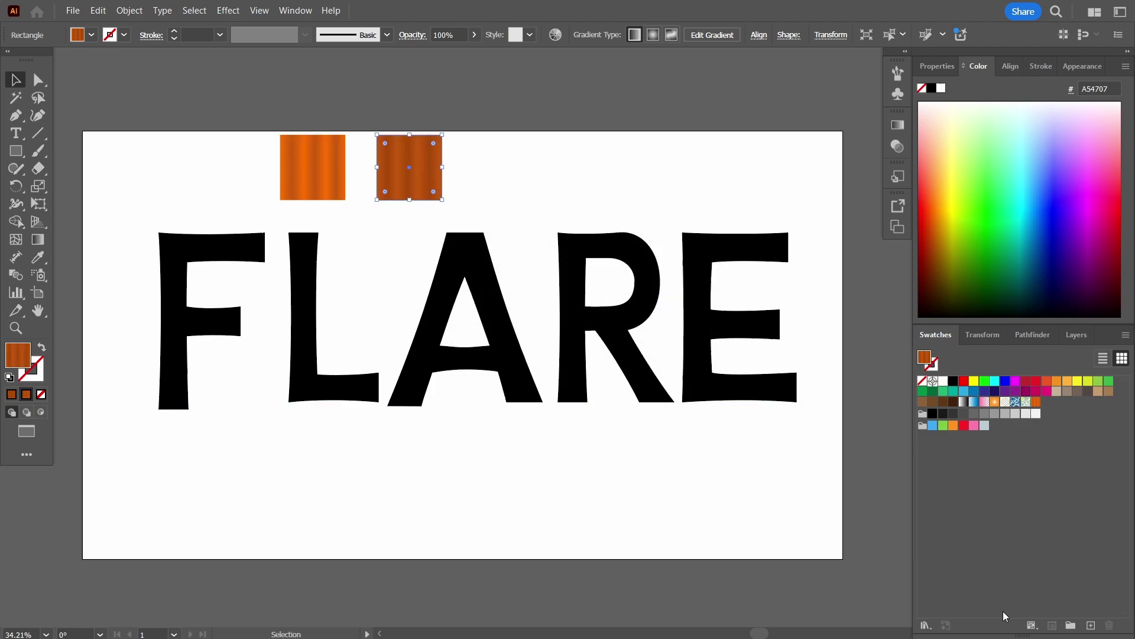
click(1091, 625)
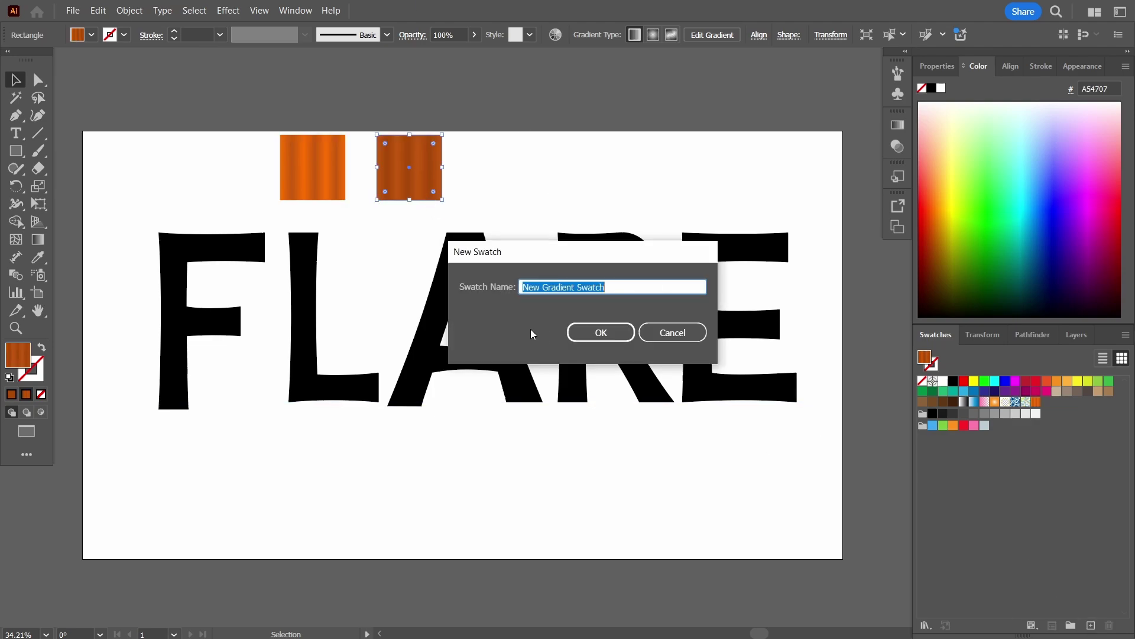
text(Dark Orang)
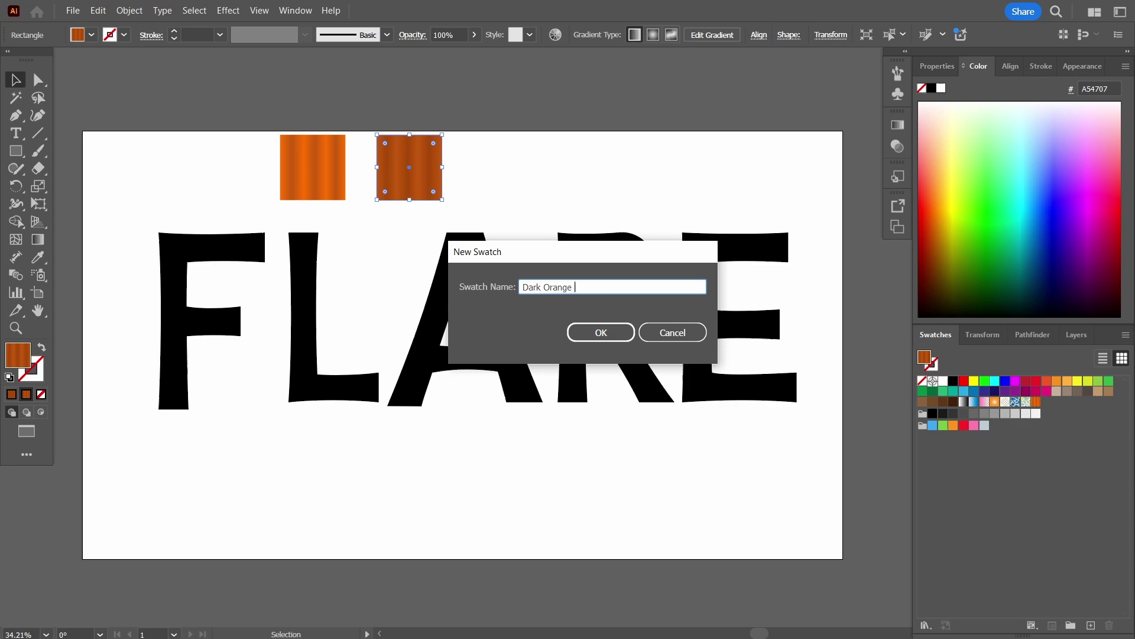
click(580, 331)
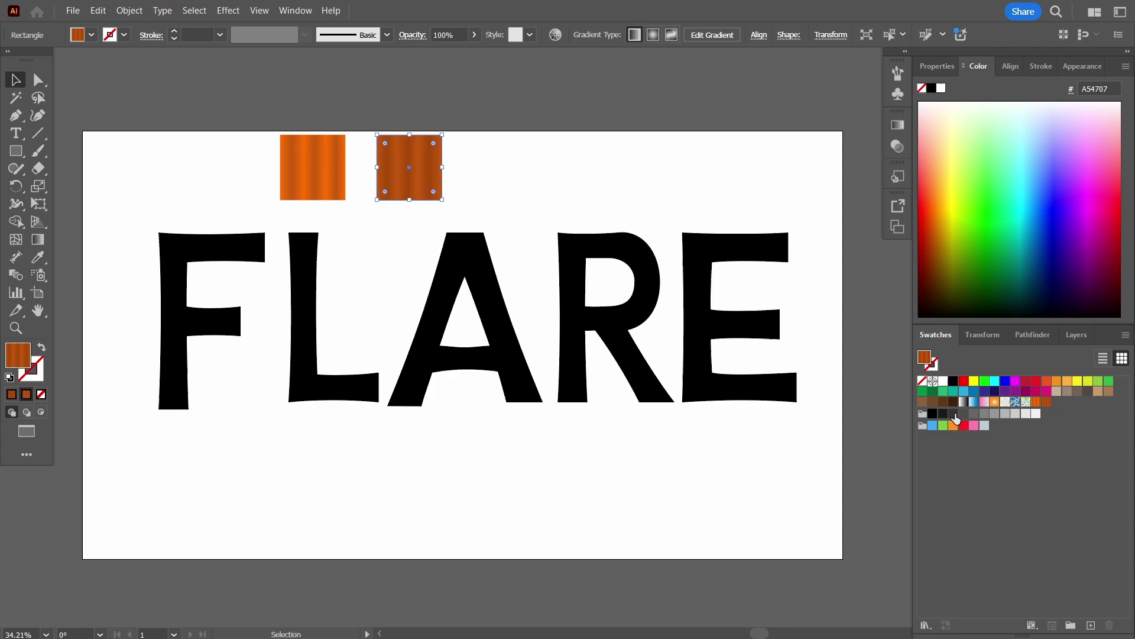
click(535, 484)
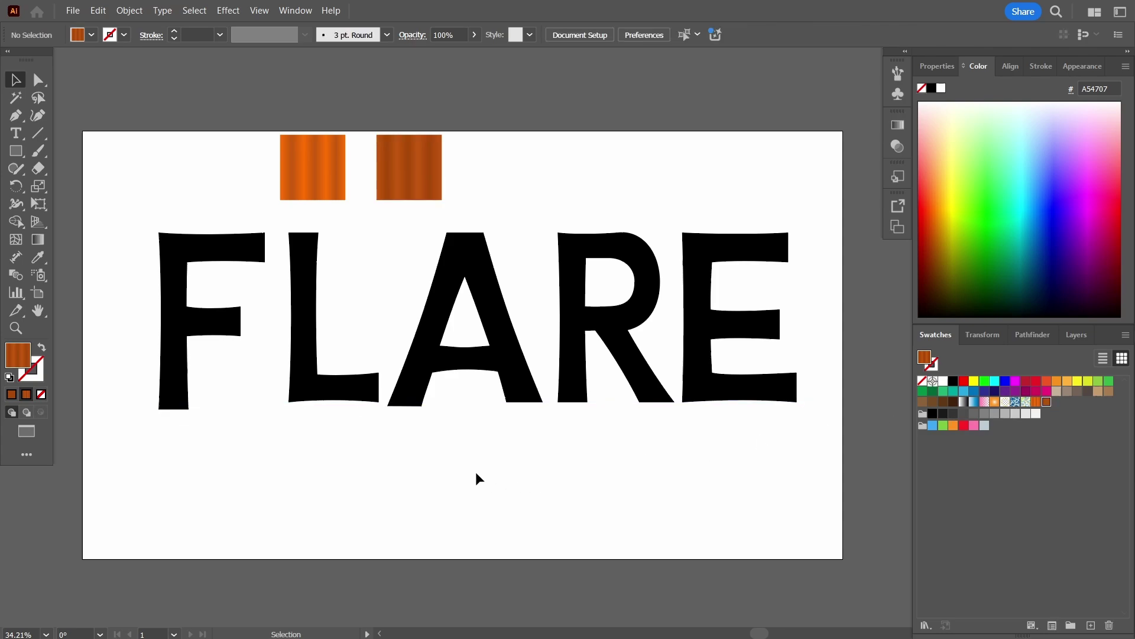
Step: Delete both wood-grain gradient squares from the artboard
click(310, 171)
key(Delete)
click(417, 176)
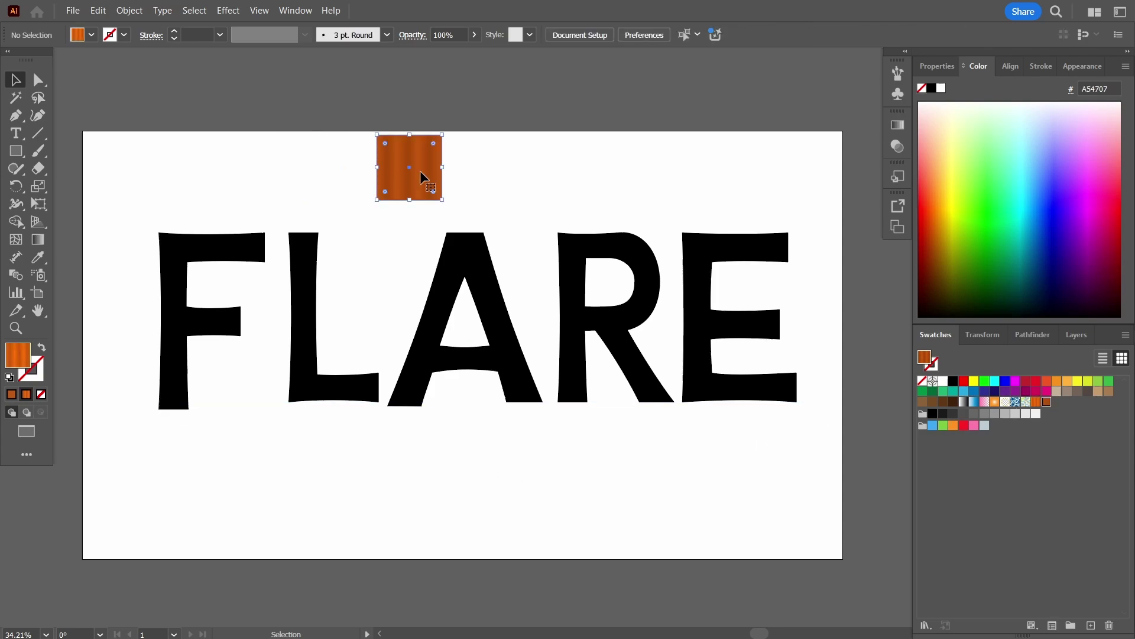
key(Delete)
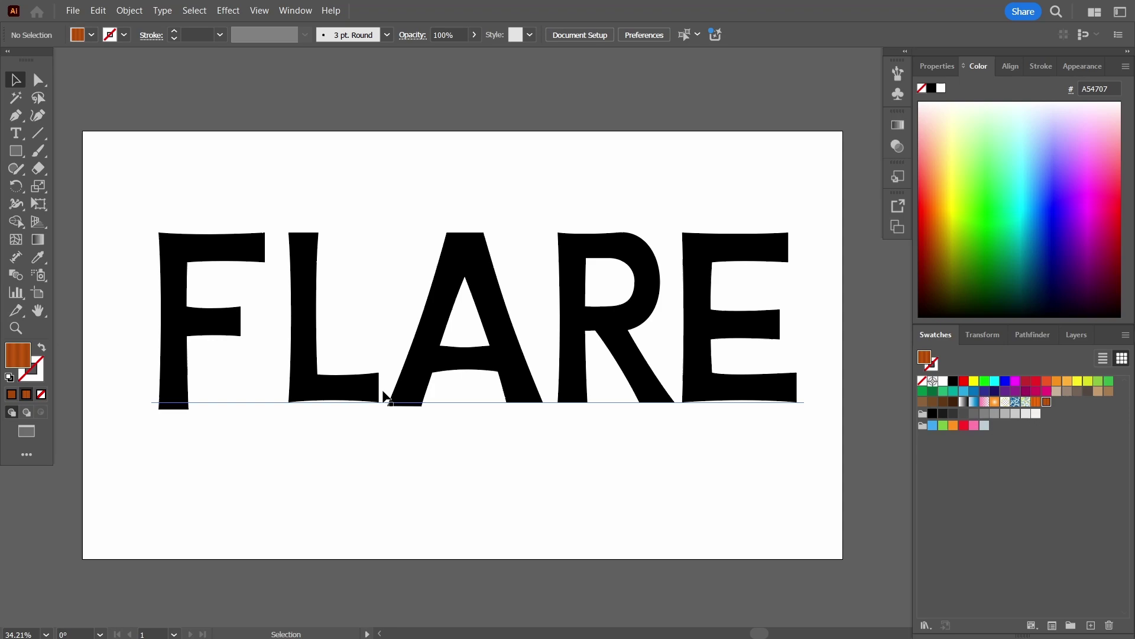
Step: Set FLARE's fill to None, show the Appearance panel, and reselect the invisible text
click(363, 391)
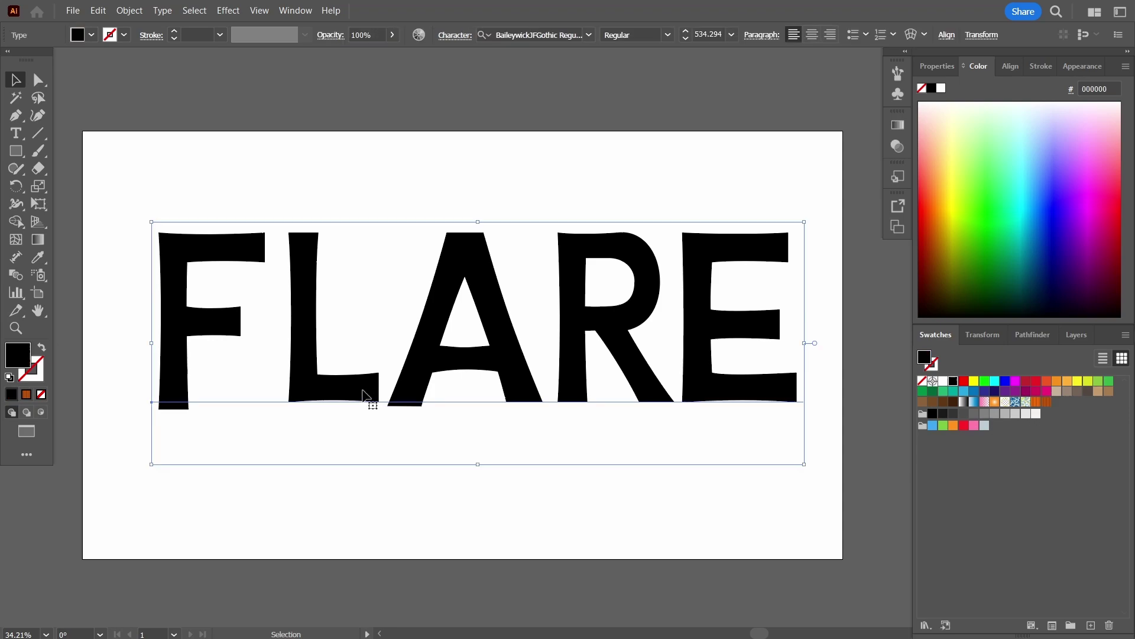
click(41, 395)
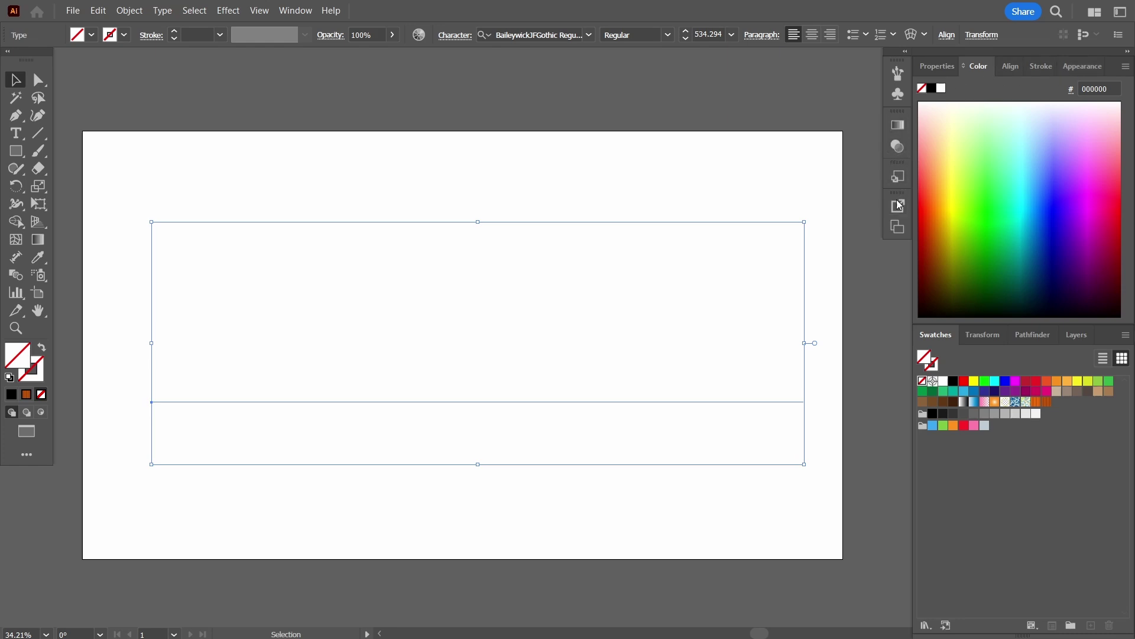
click(1091, 67)
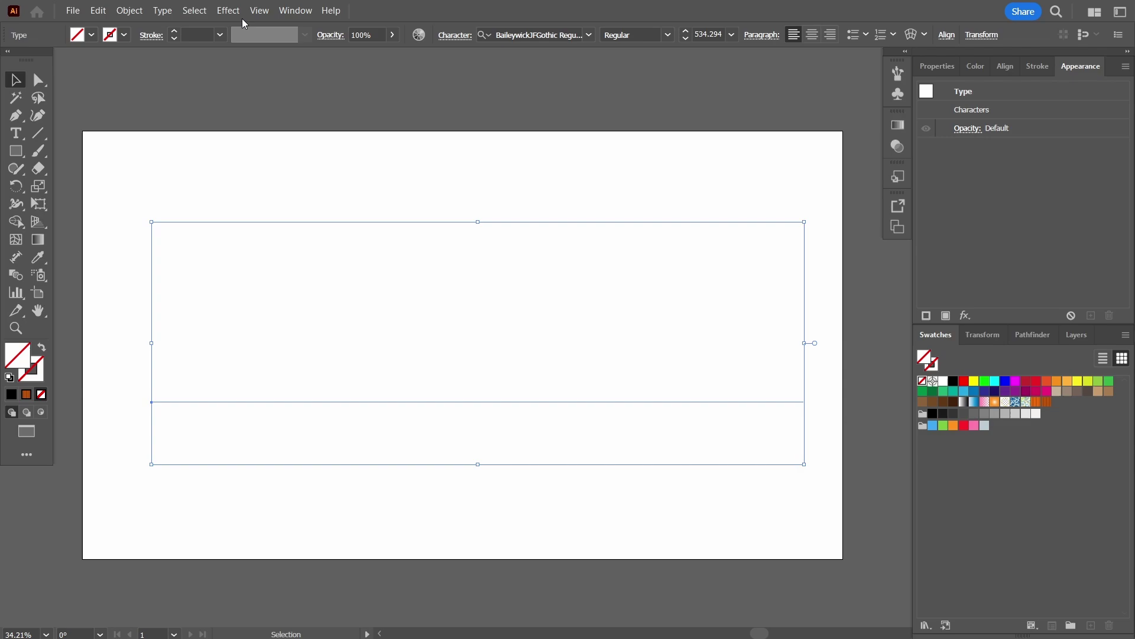
click(294, 12)
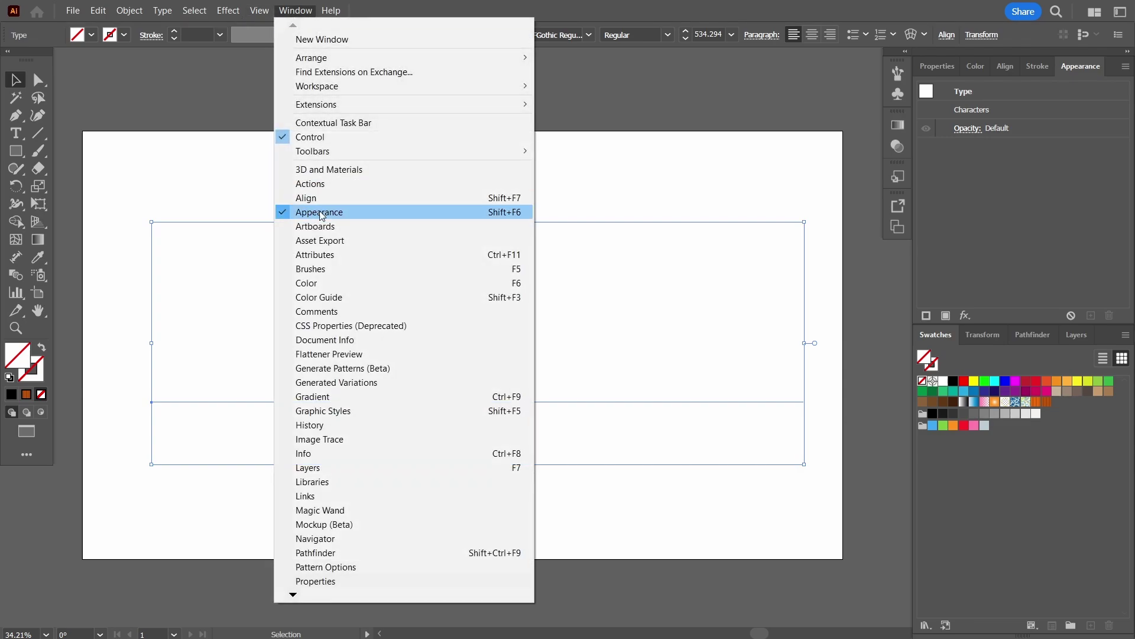
click(771, 108)
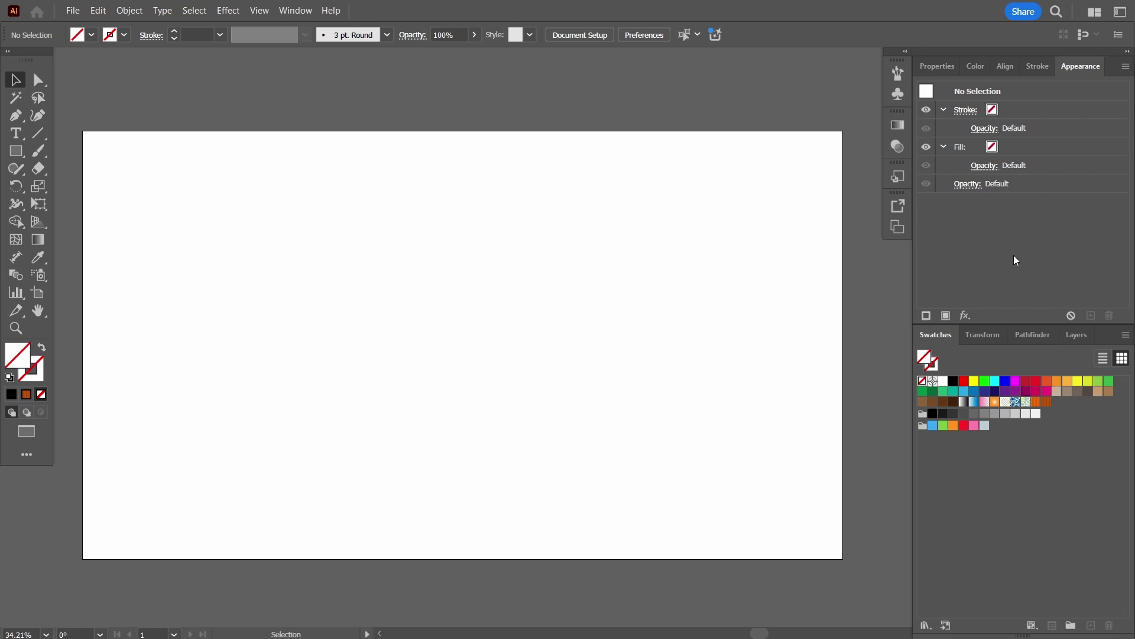
click(534, 296)
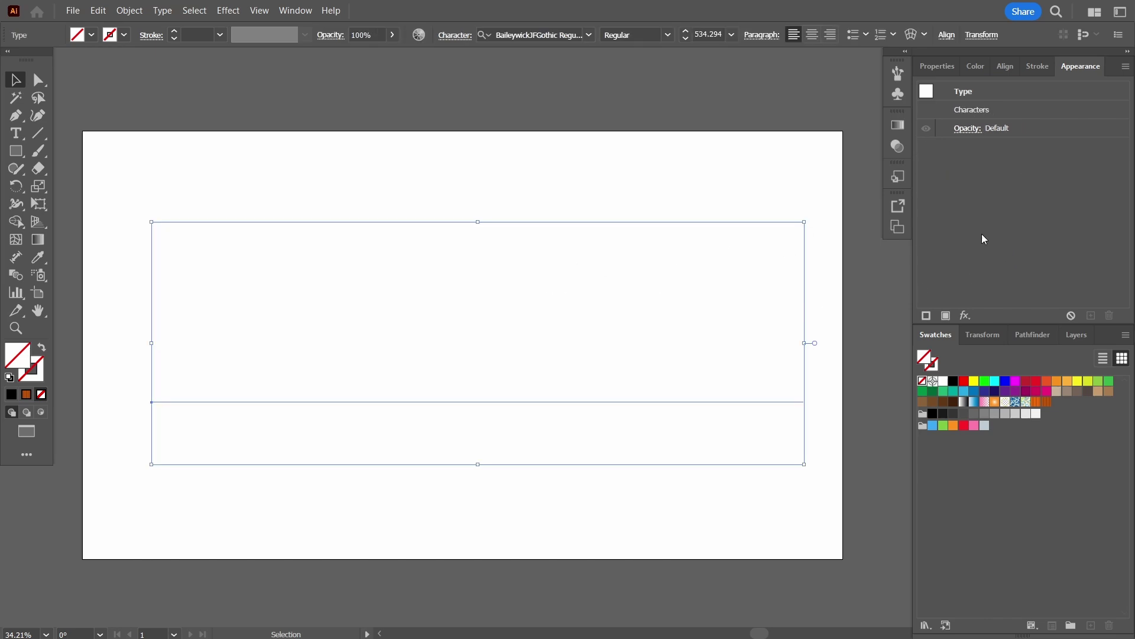
Step: Add a new fill to FLARE using the light orange wood-grain gradient swatch
click(946, 316)
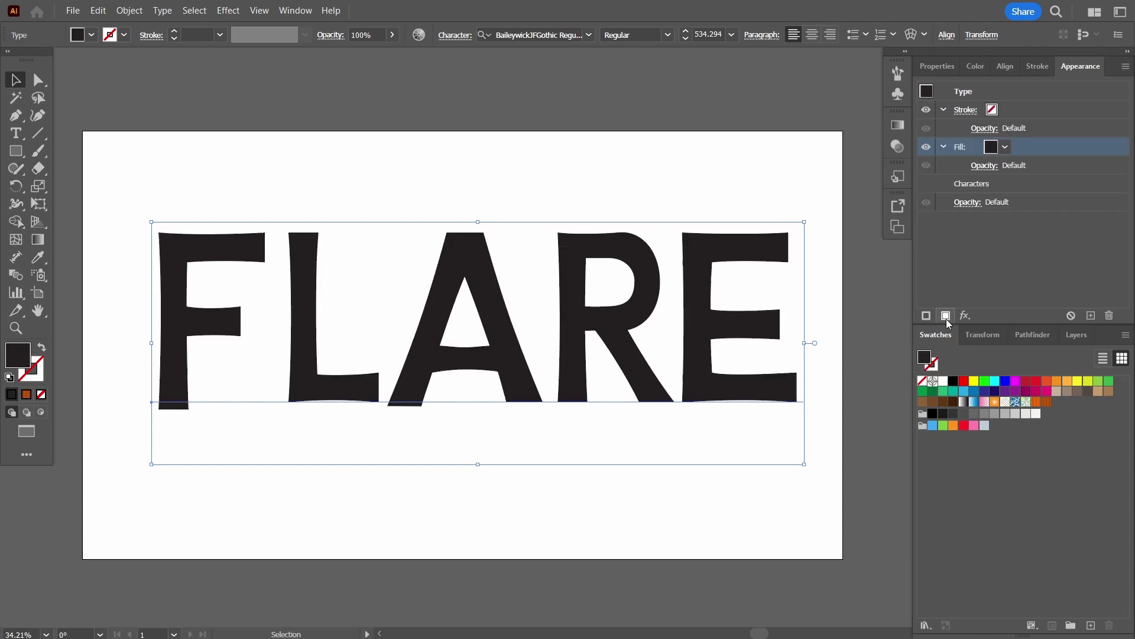
click(1006, 147)
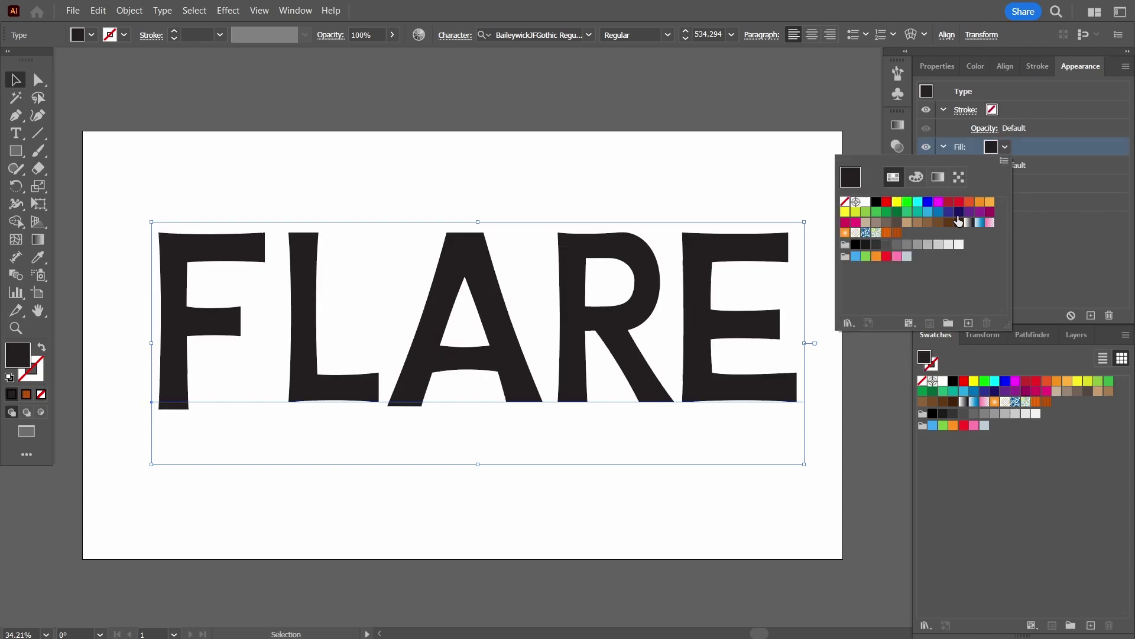
click(888, 233)
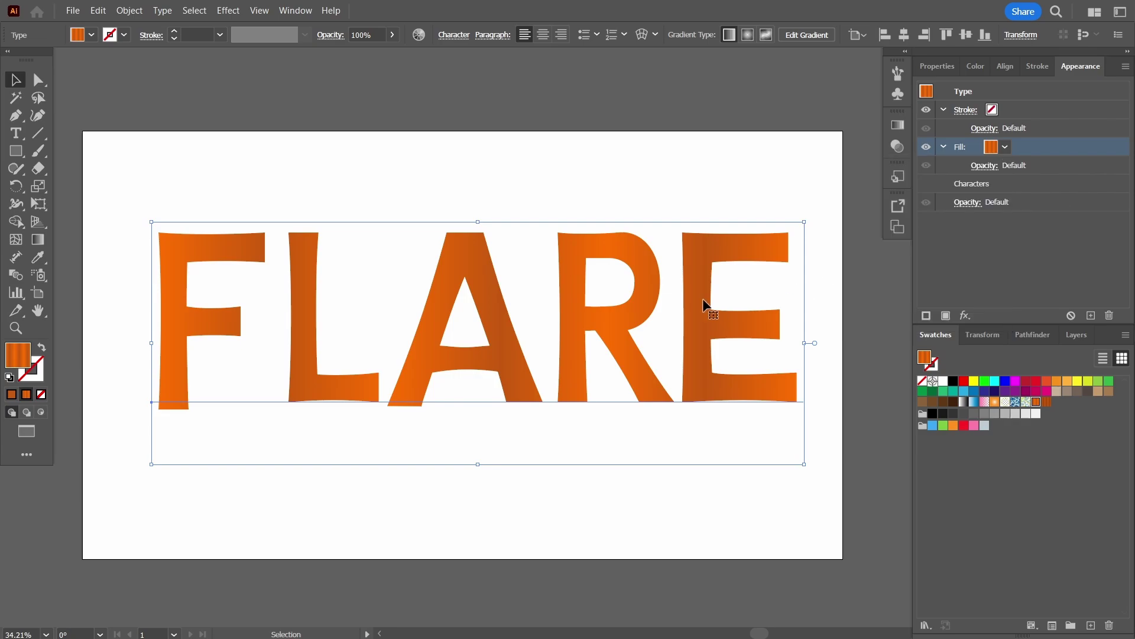
Step: Scale FLARE slightly smaller, reposition it on the artboard, and reselect it
drag(622, 325, 609, 307)
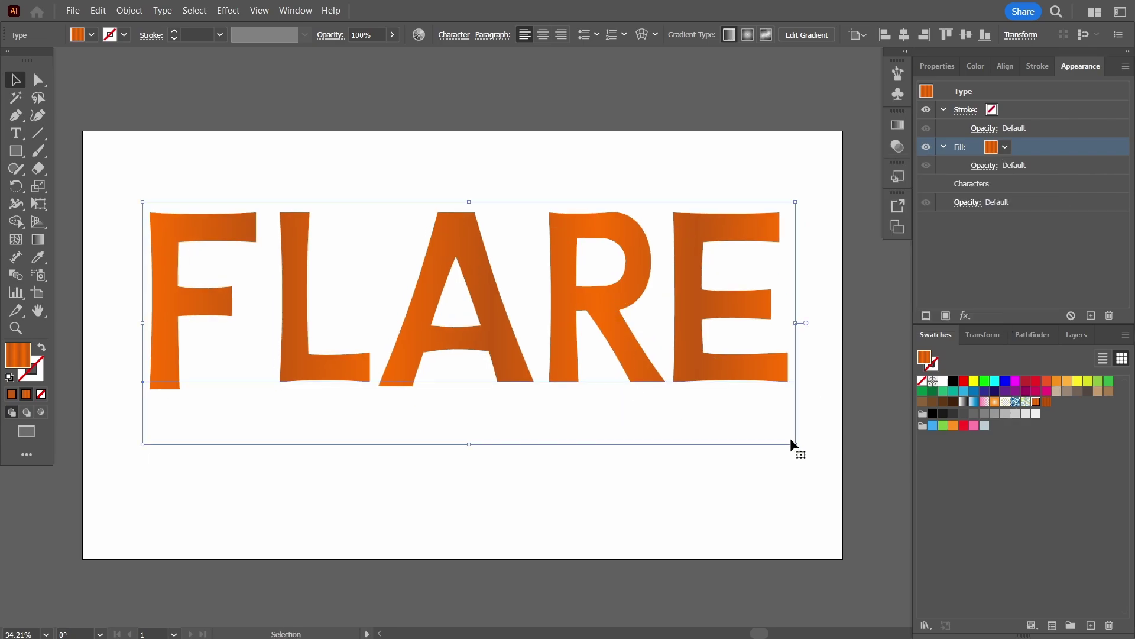
drag(793, 449, 739, 390)
drag(560, 309, 583, 325)
click(396, 509)
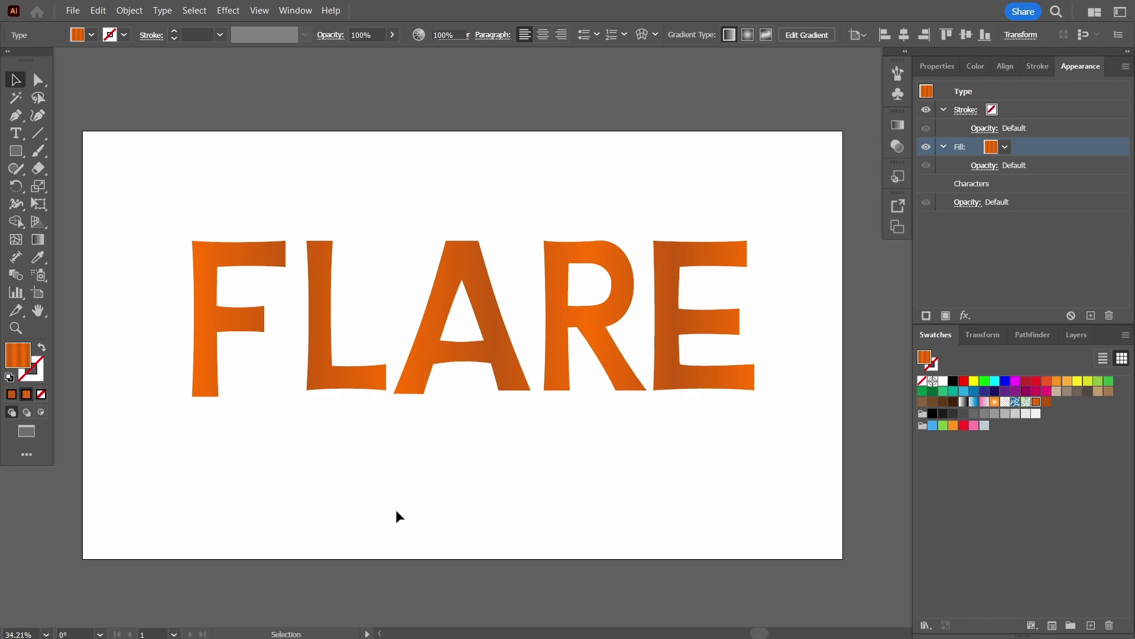
click(516, 368)
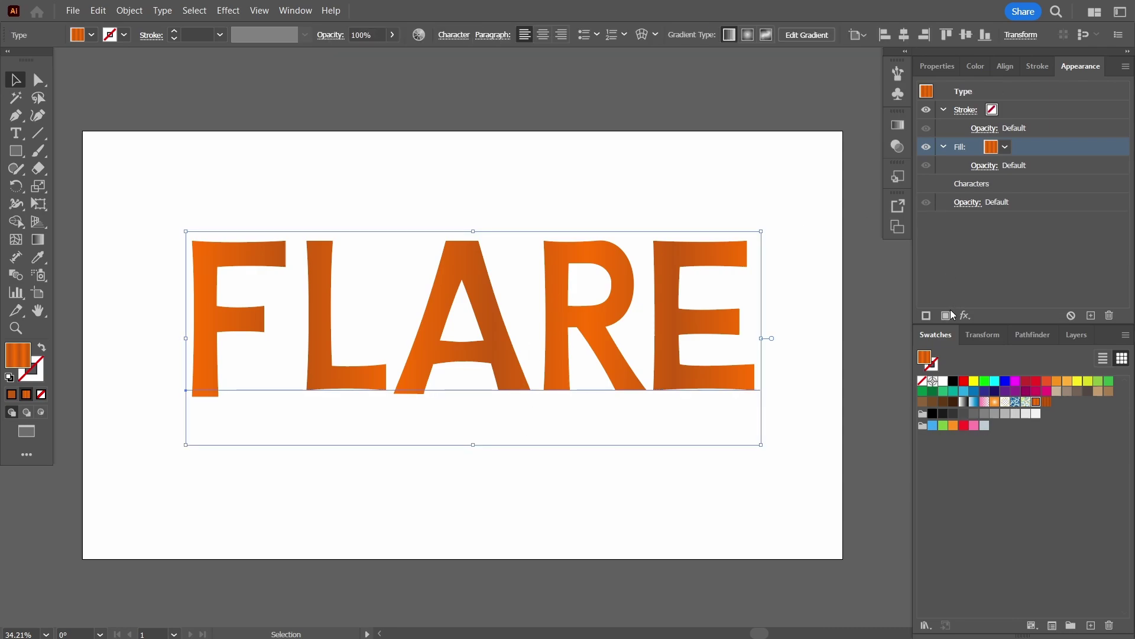
Step: Add a white 8 pt stroke to FLARE, then add another empty stroke
click(925, 316)
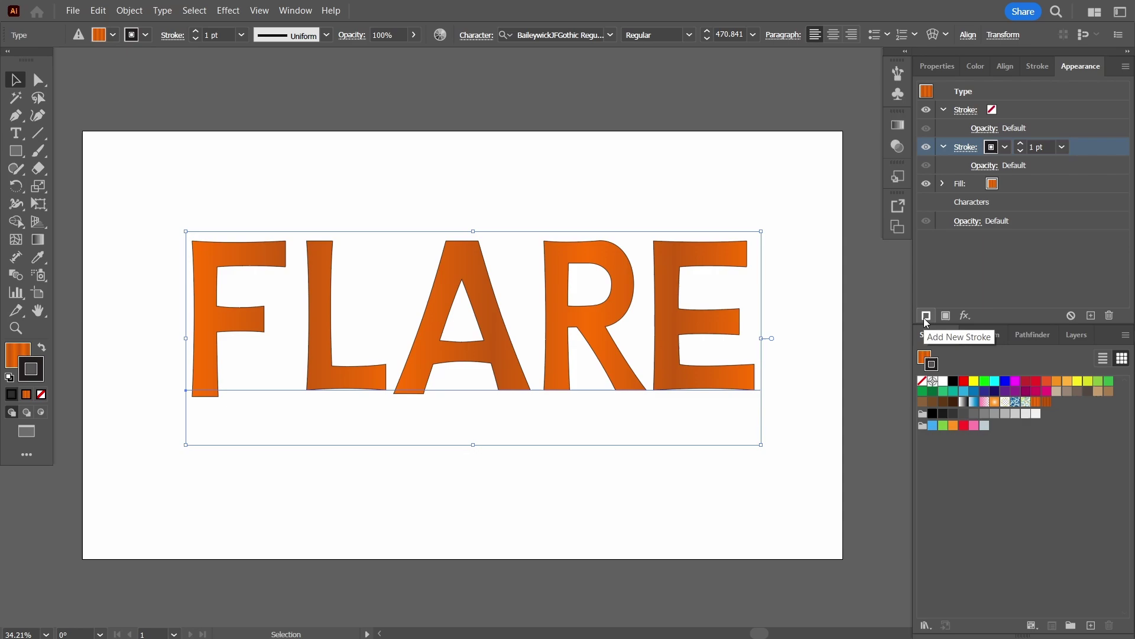
click(1043, 146)
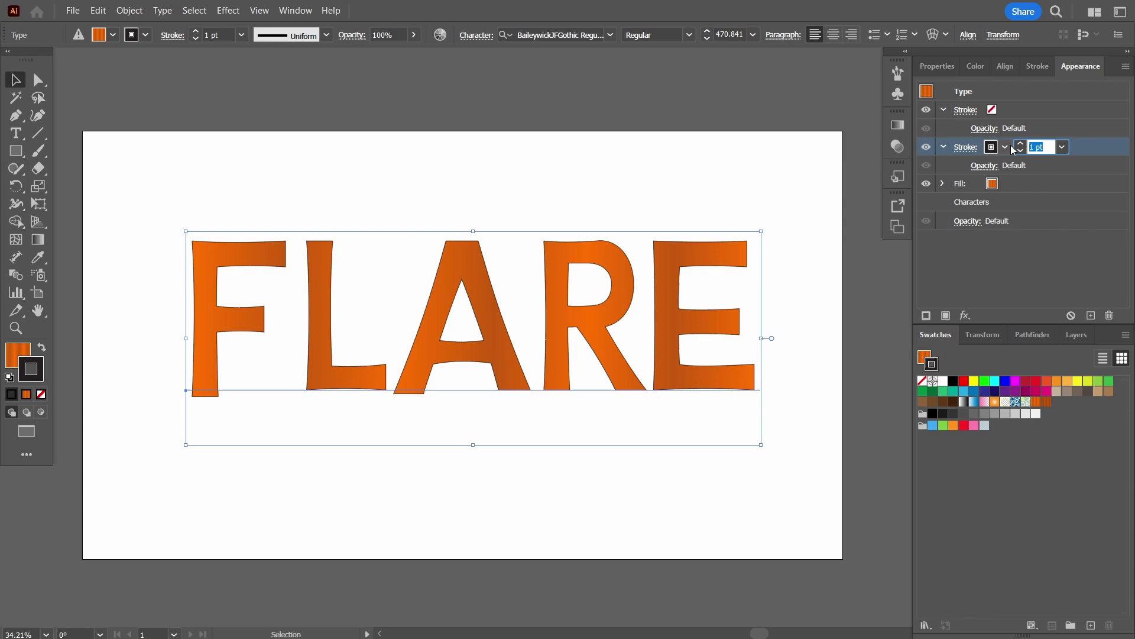
key(Return)
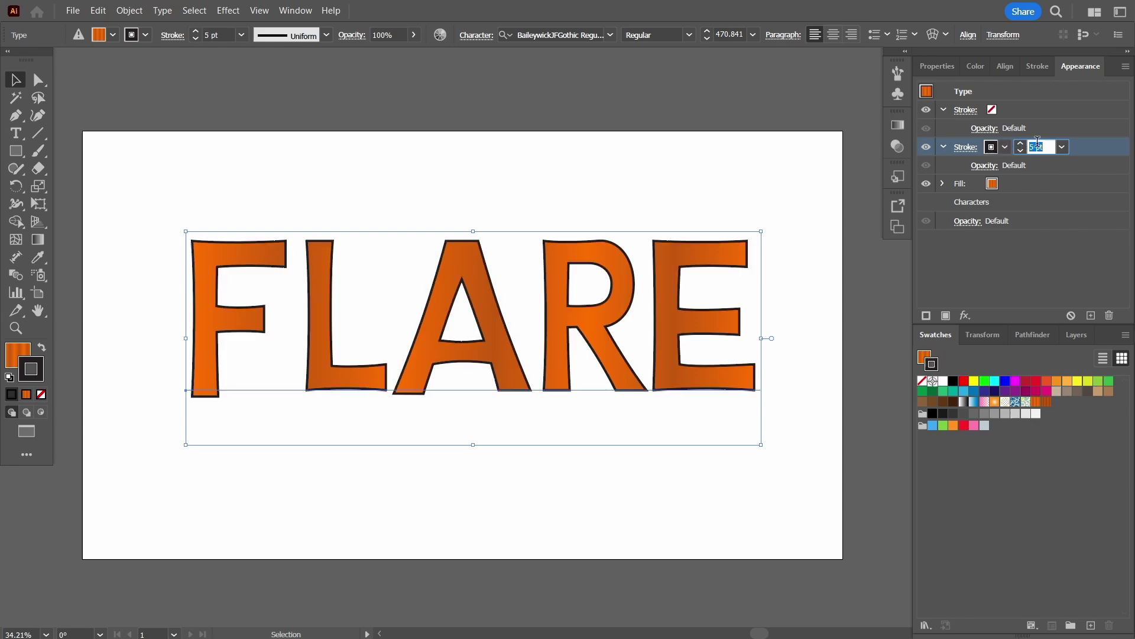
click(1005, 147)
click(31, 61)
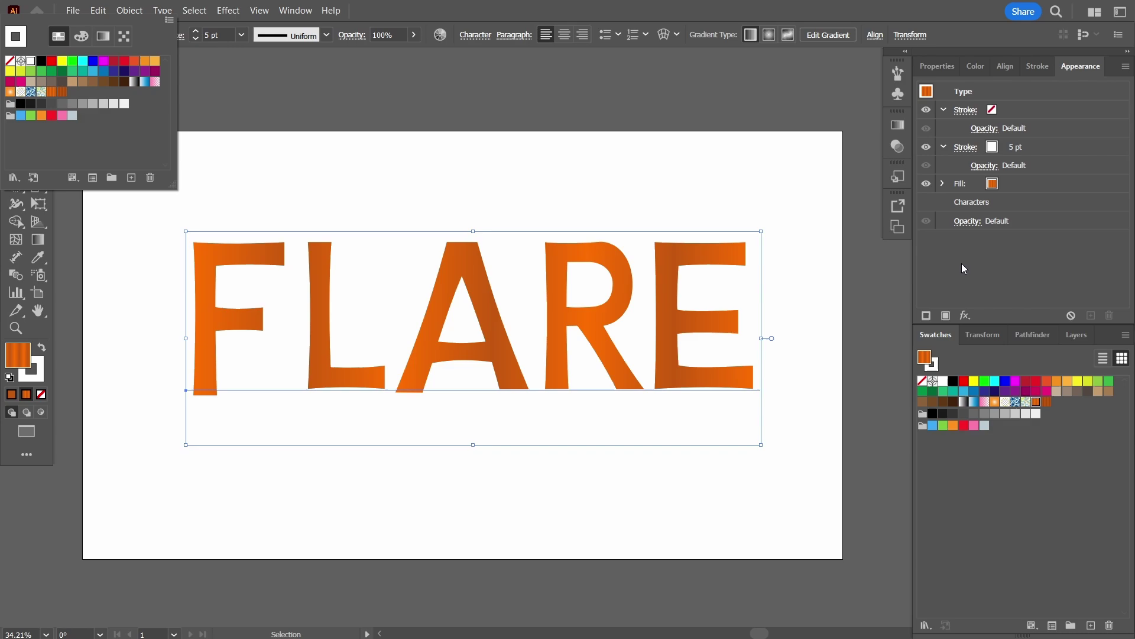
click(1020, 152)
click(1038, 146)
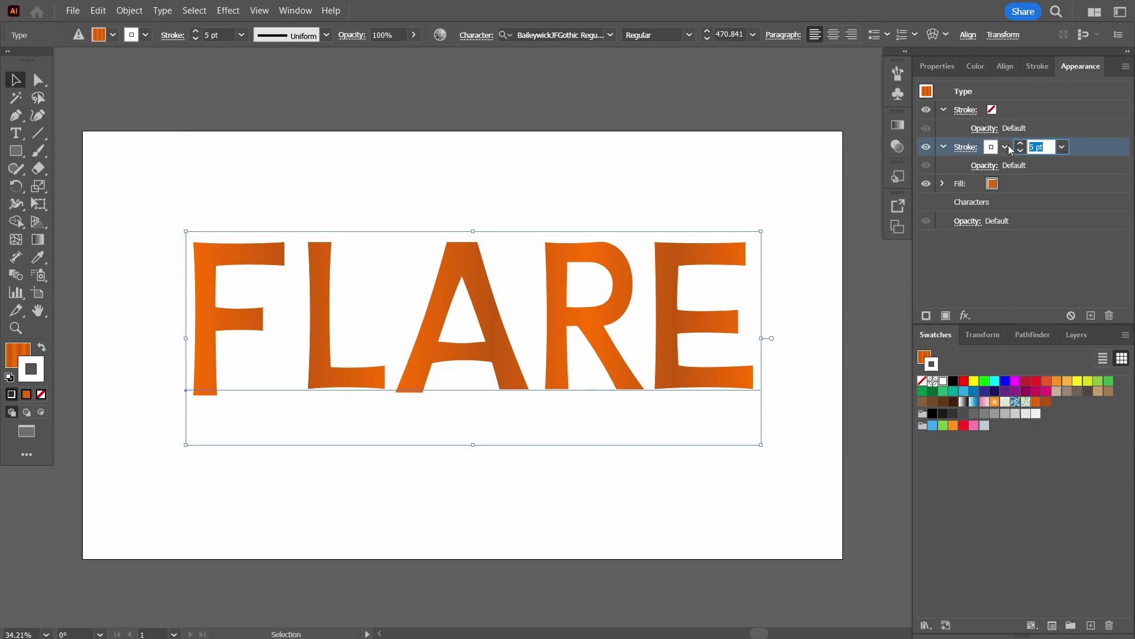
text(8)
key(Return)
click(940, 285)
click(926, 315)
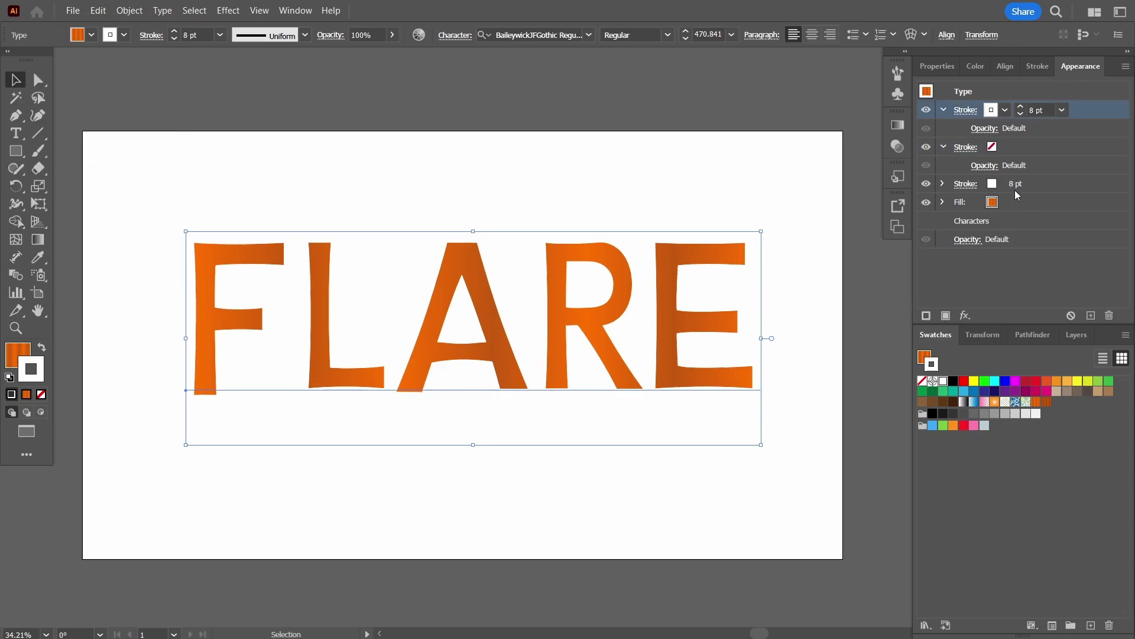
Step: Give the empty stroke the orange gradient swatch and a 20 pt weight
click(1007, 149)
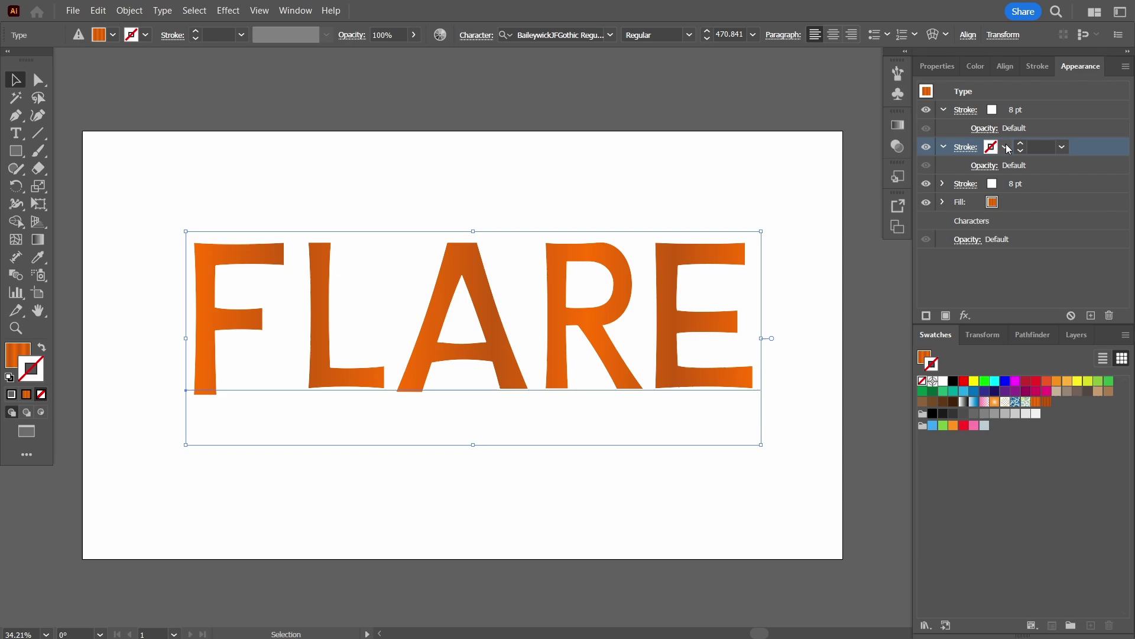
click(1008, 149)
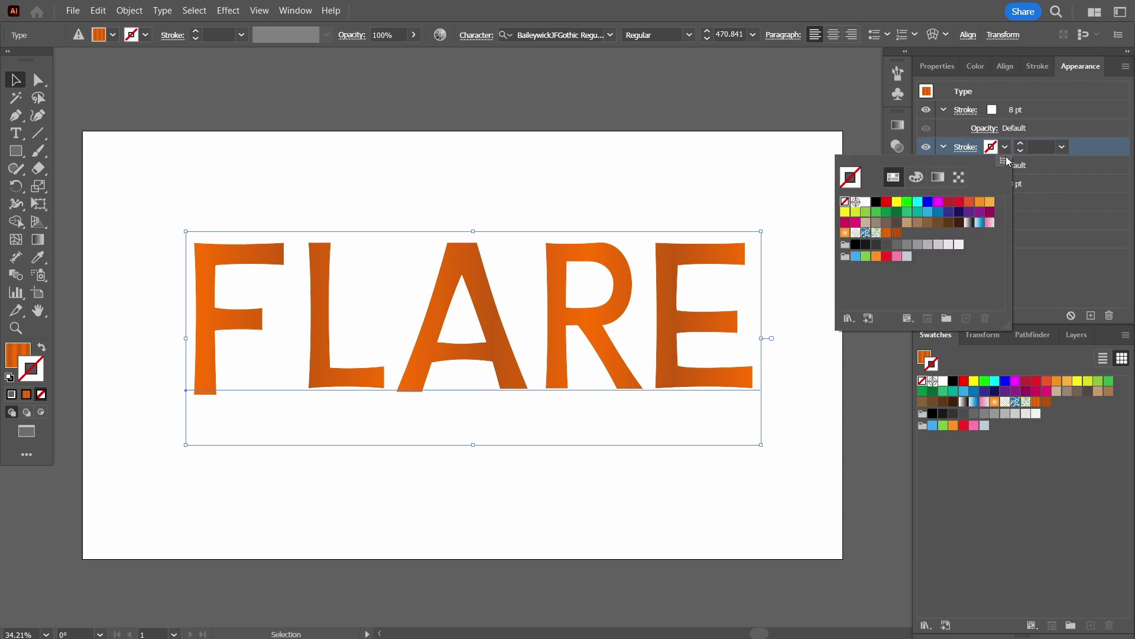
click(897, 232)
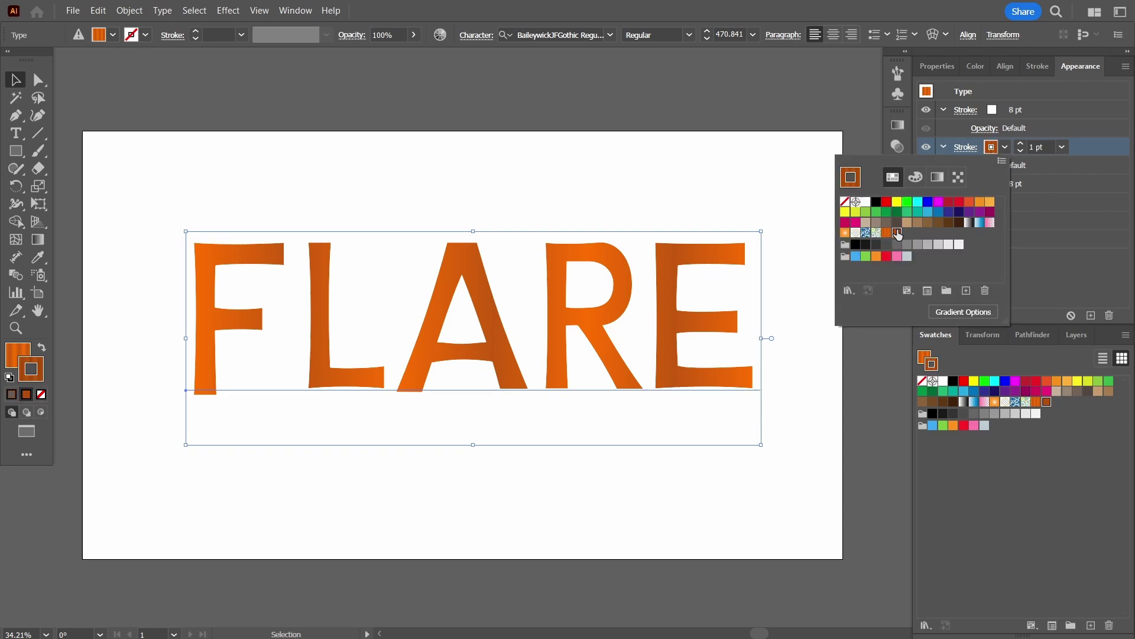
click(1055, 167)
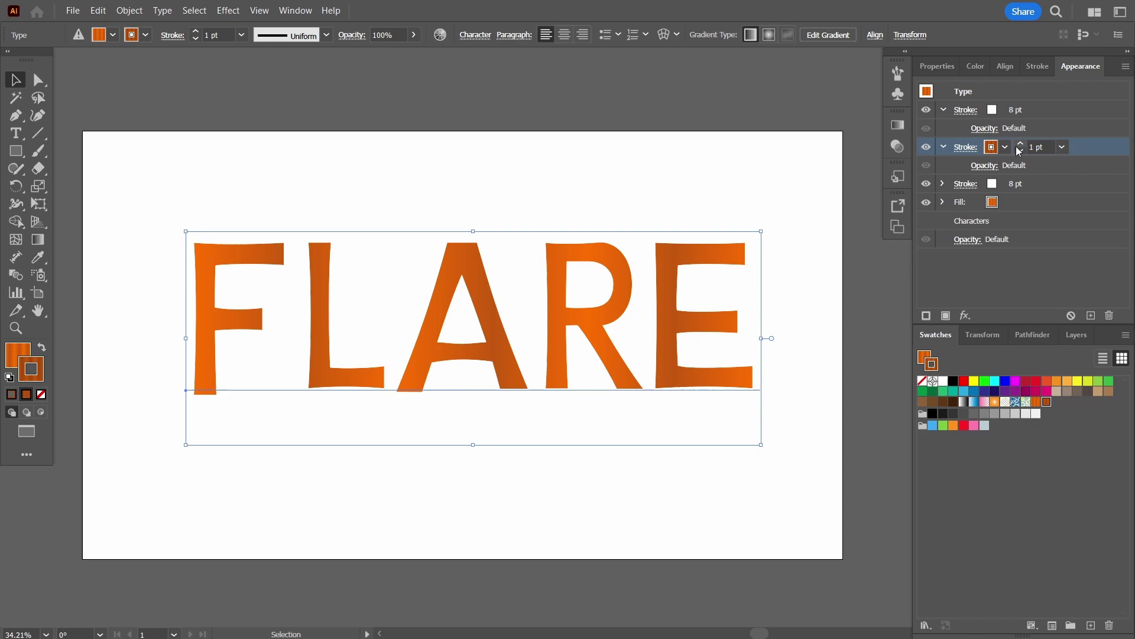
click(1042, 147)
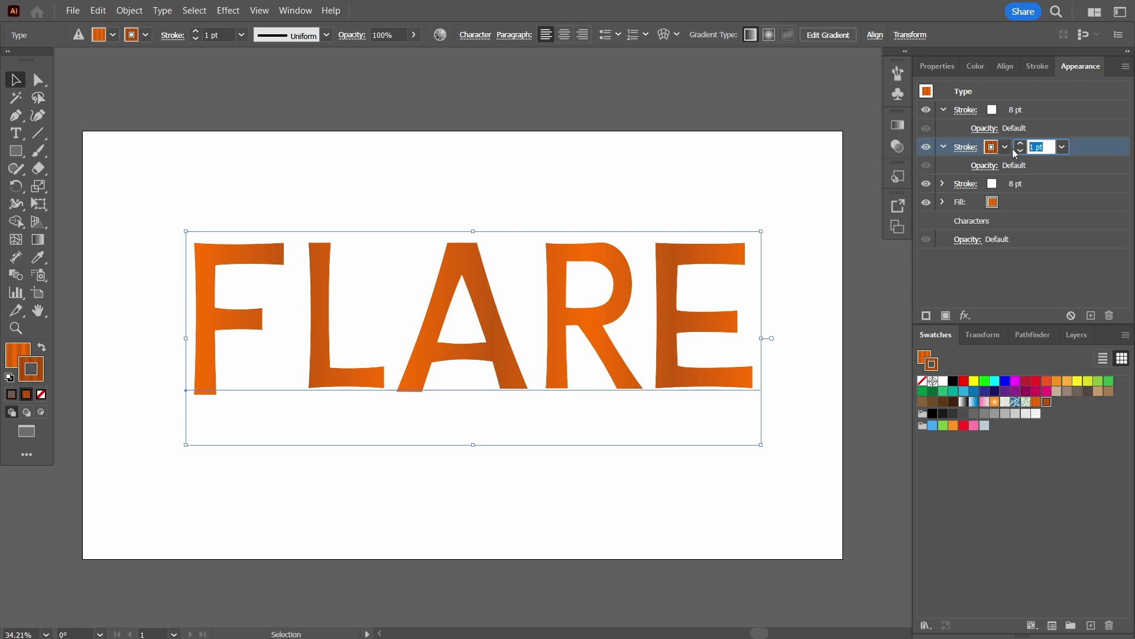
key(Up)
key(Up)
key(Up)
key(Up)
key(Up)
key(Up)
key(Up)
key(Up)
key(Up)
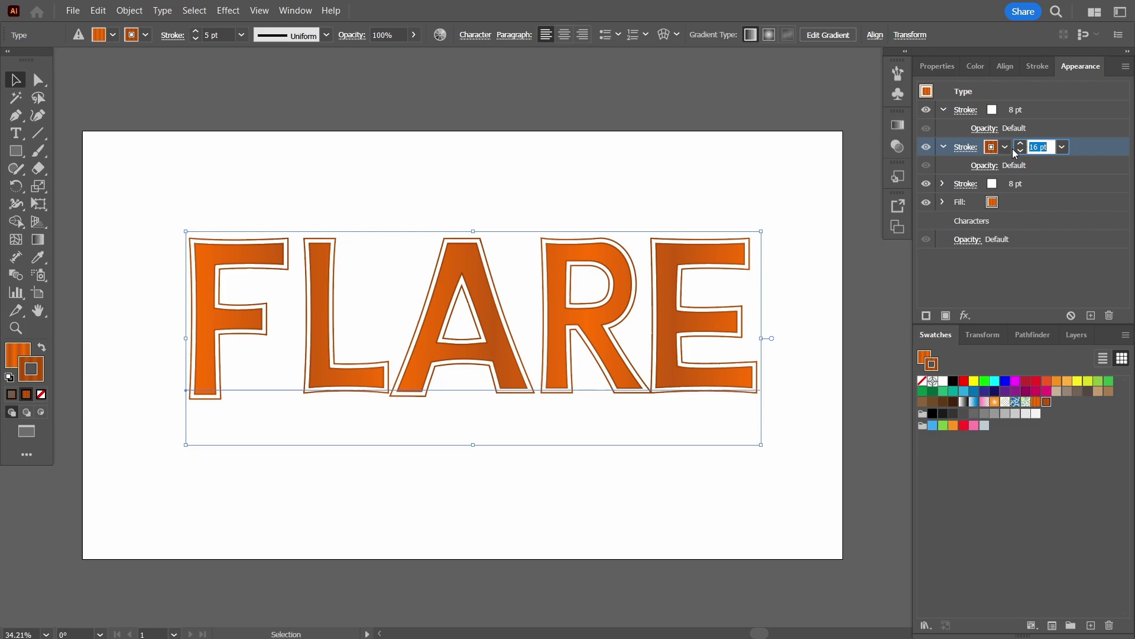
key(Up)
key(Up)
key(Up)
key(Up)
key(Up)
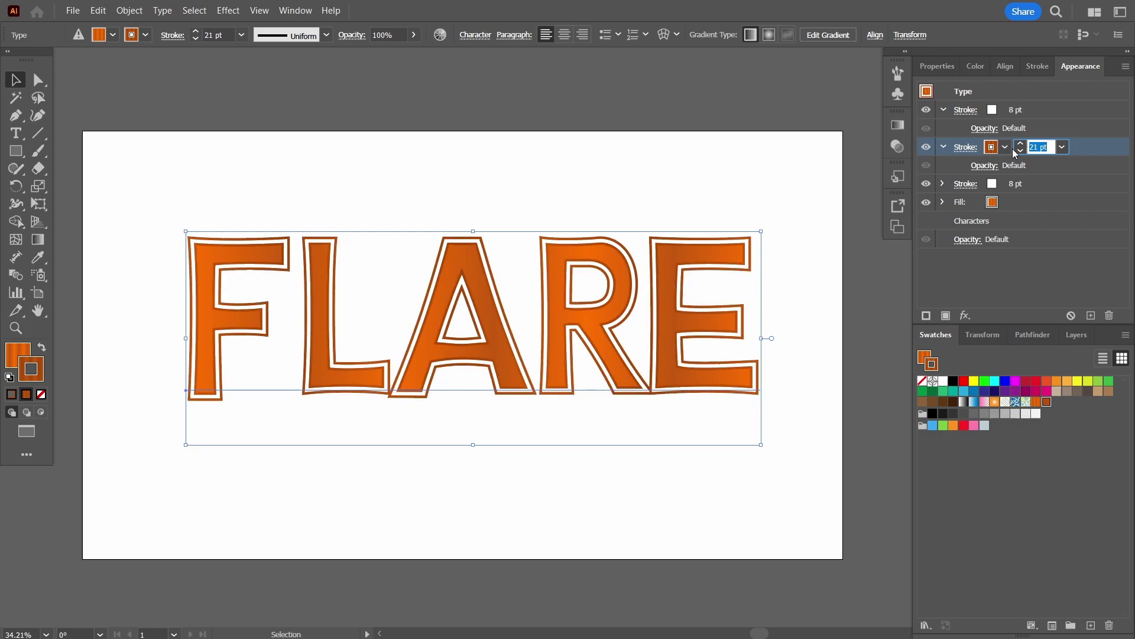
key(Down)
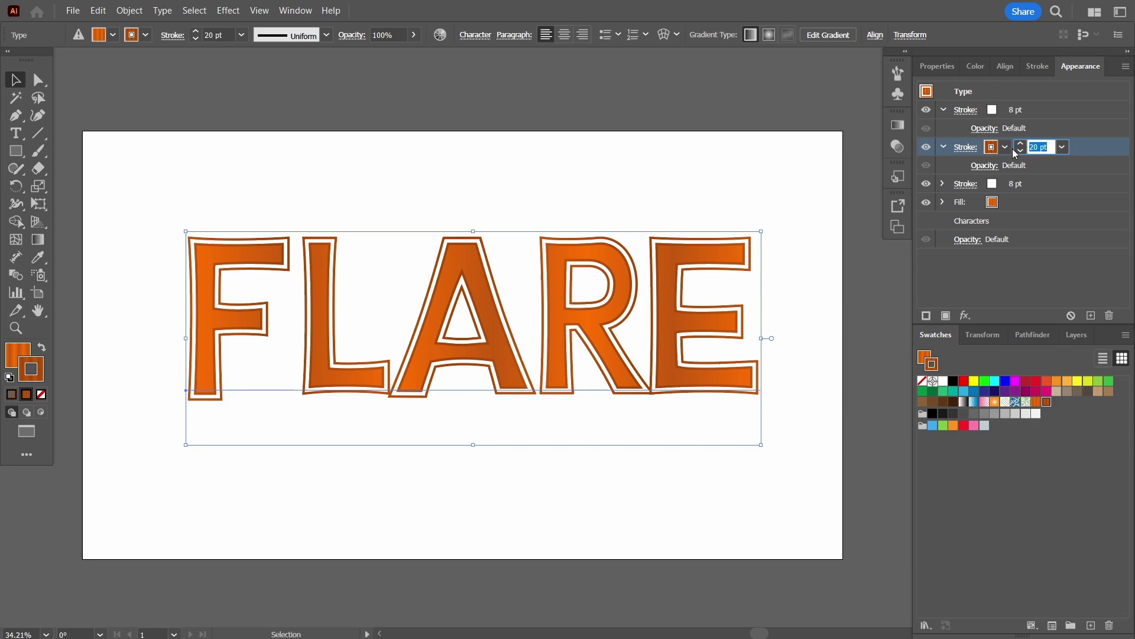
click(1039, 274)
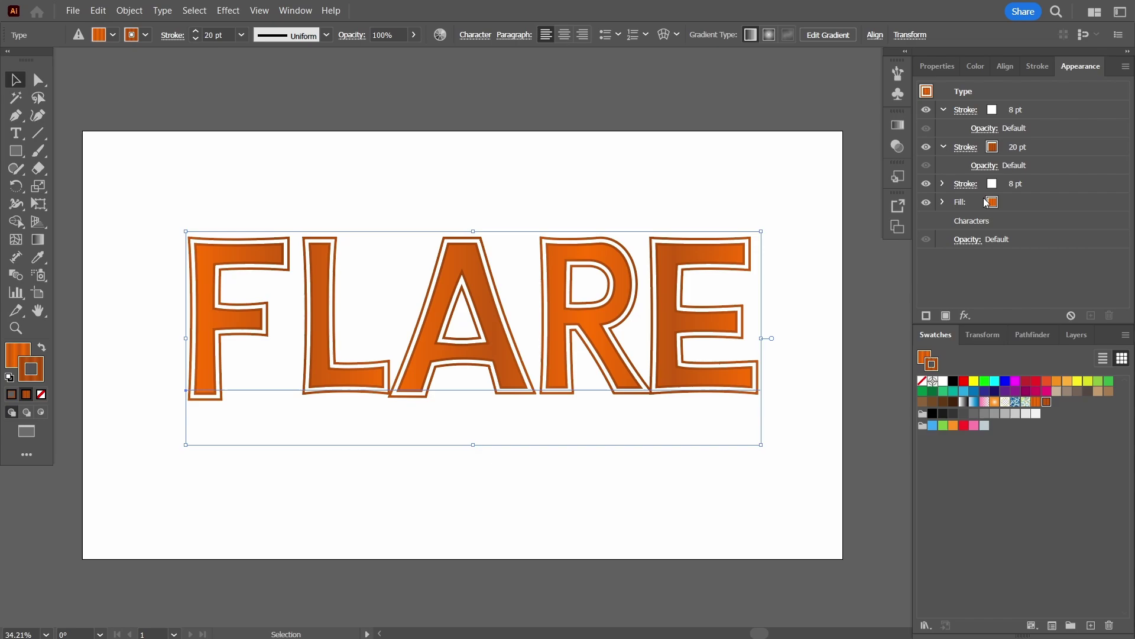
Step: Drag the 20 pt orange stroke and one white 8 pt stroke below the fill
drag(997, 149, 1019, 207)
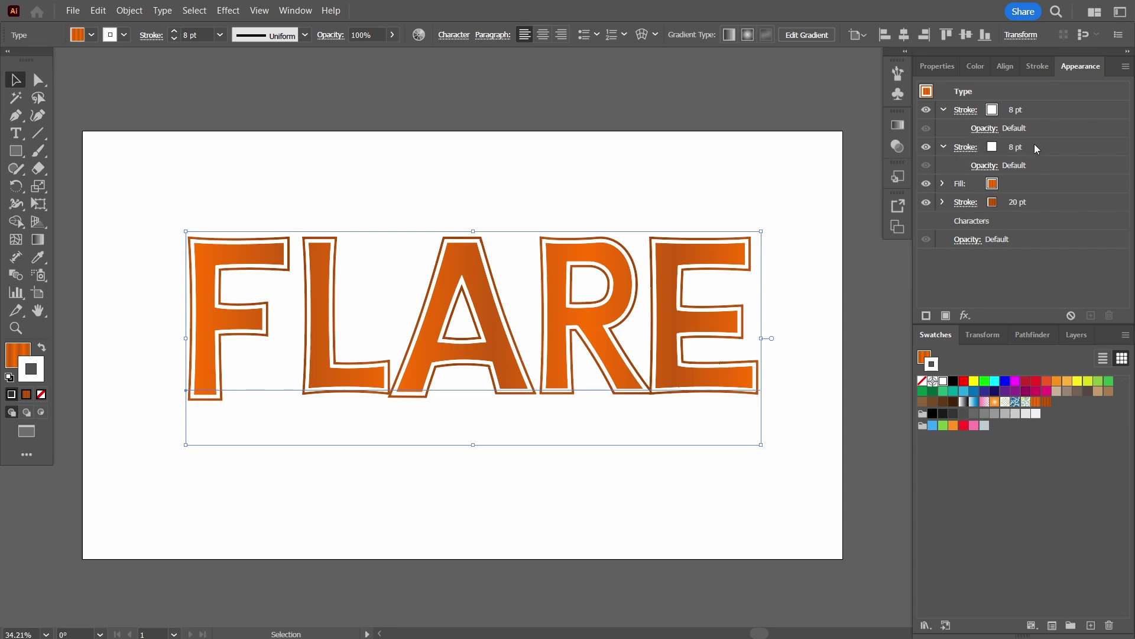
drag(1023, 143, 1027, 198)
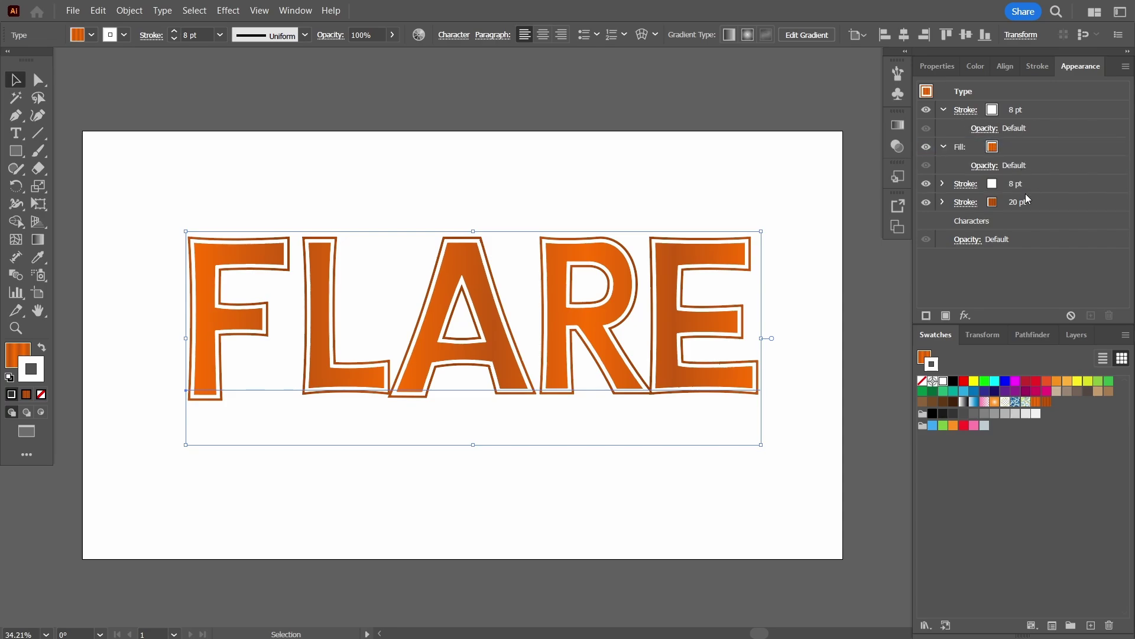
Step: Add a Transform effect to the 20 pt orange stroke with a 2 px vertical move
click(964, 204)
click(963, 317)
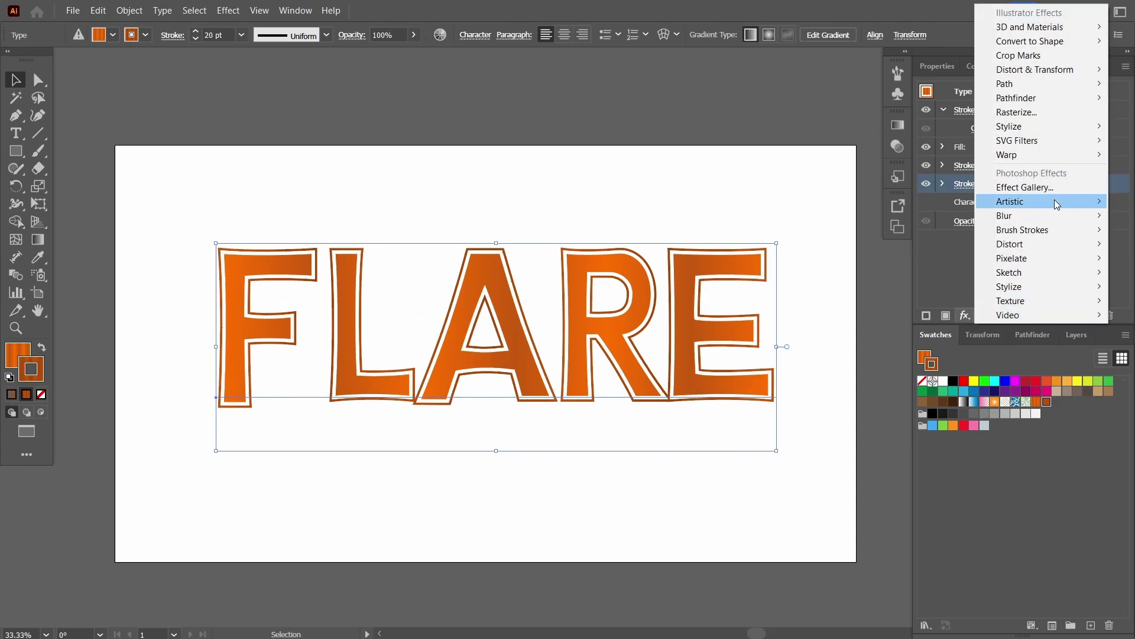
mouse_move(1038, 70)
click(900, 112)
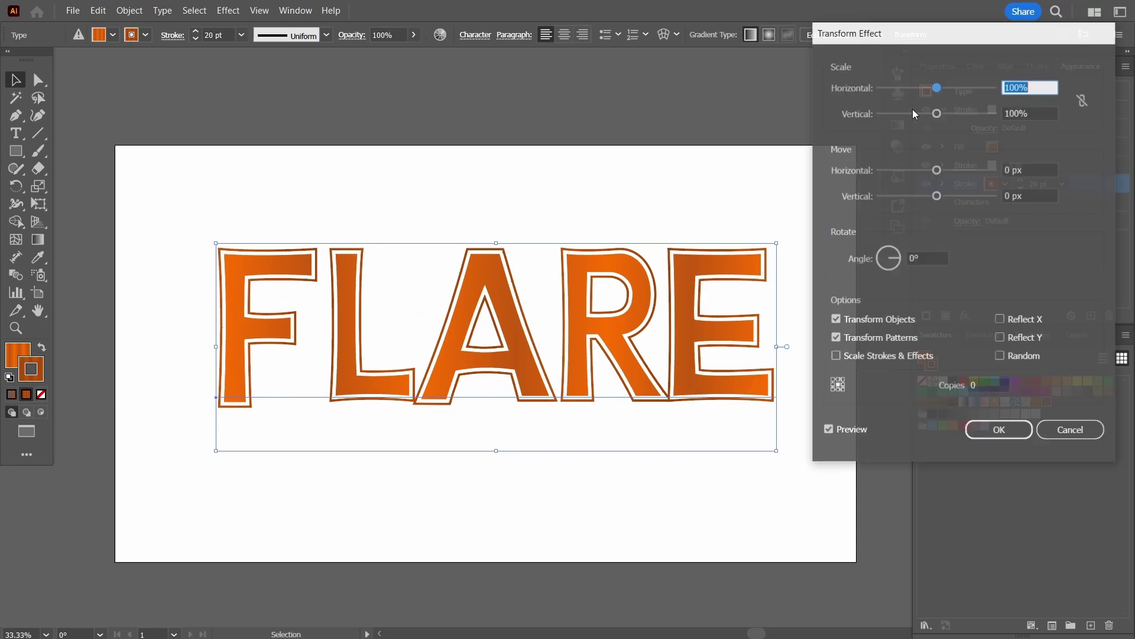
click(1011, 195)
text(1x)
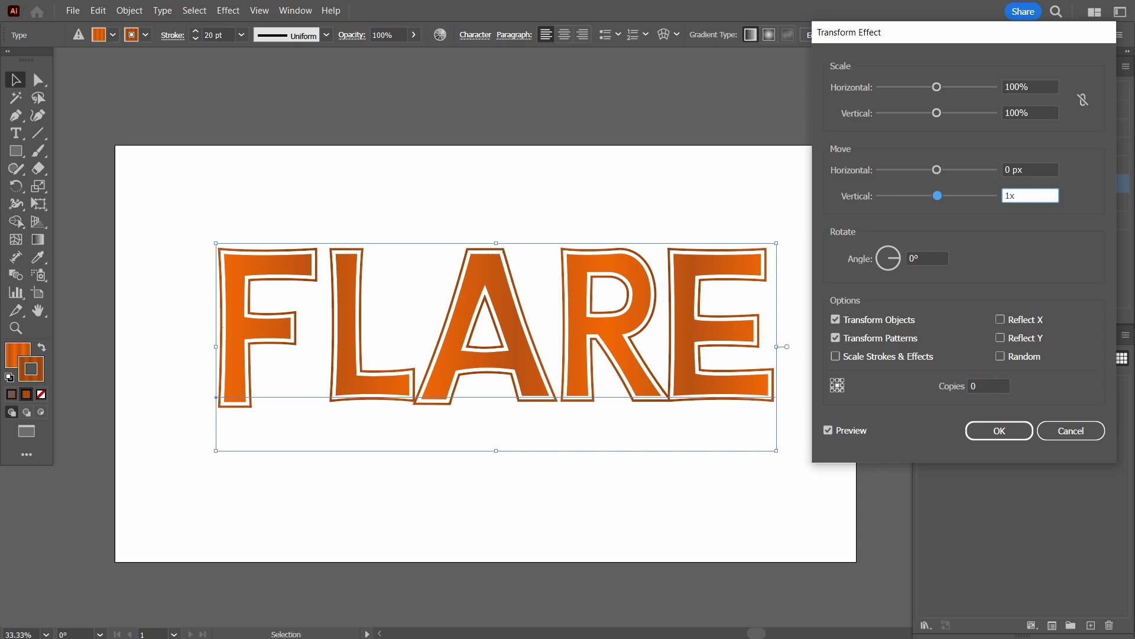
key(BackSpace)
key(BackSpace)
text(2 x)
key(Tab)
key(Tab)
key(Tab)
key(Tab)
key(Tab)
key(Tab)
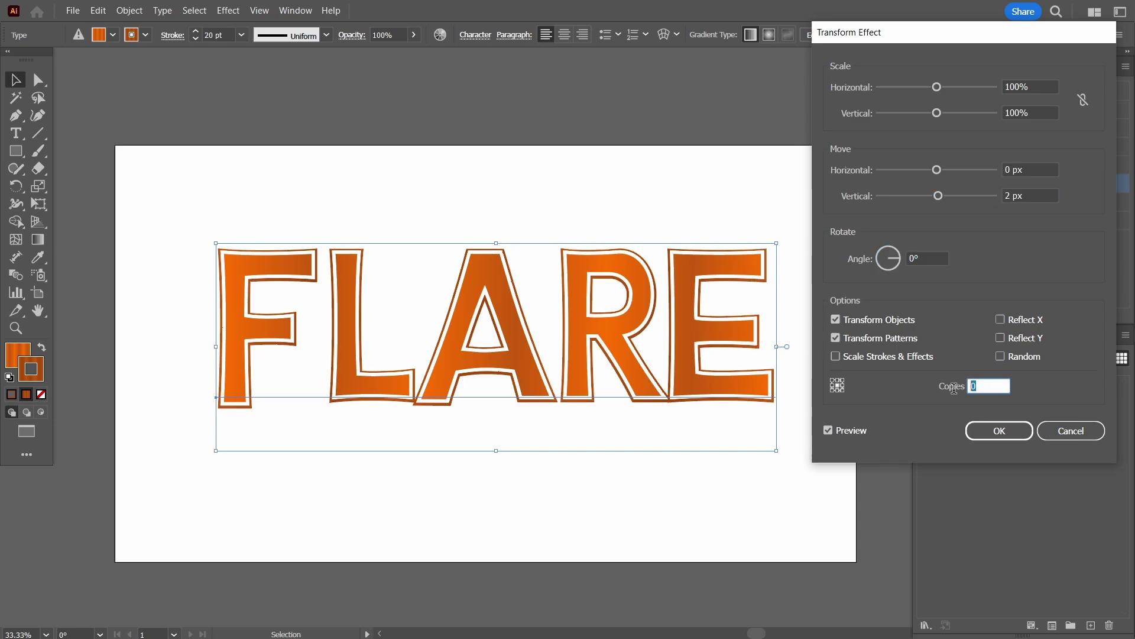
Step: Set the Transform copies to 25 and apply the extrusion
text(20)
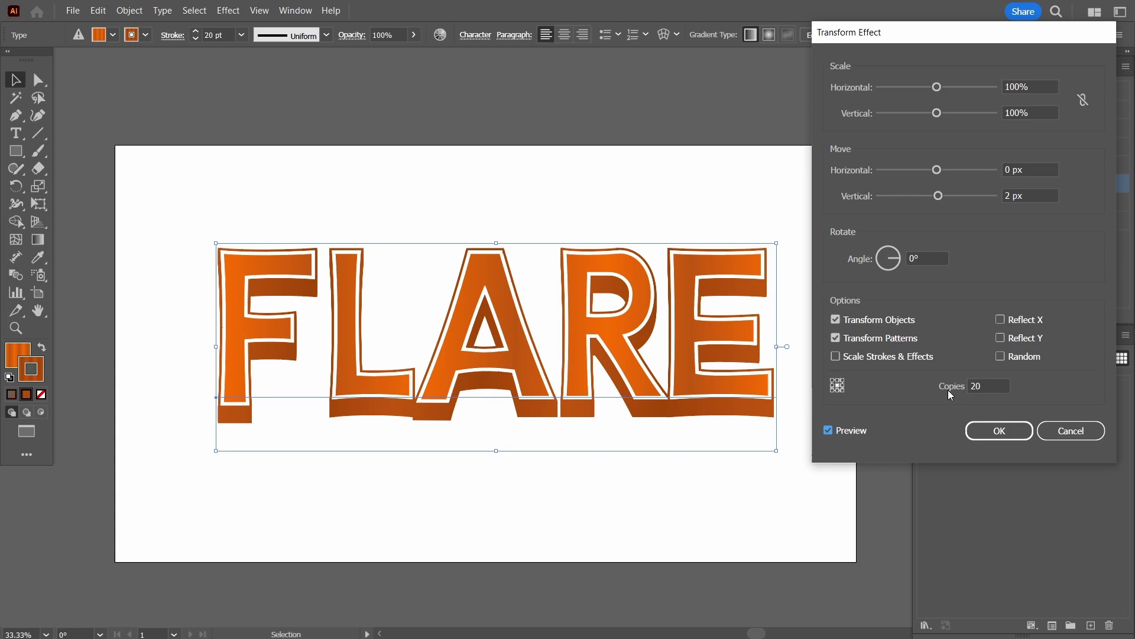
double_click(981, 386)
text(30)
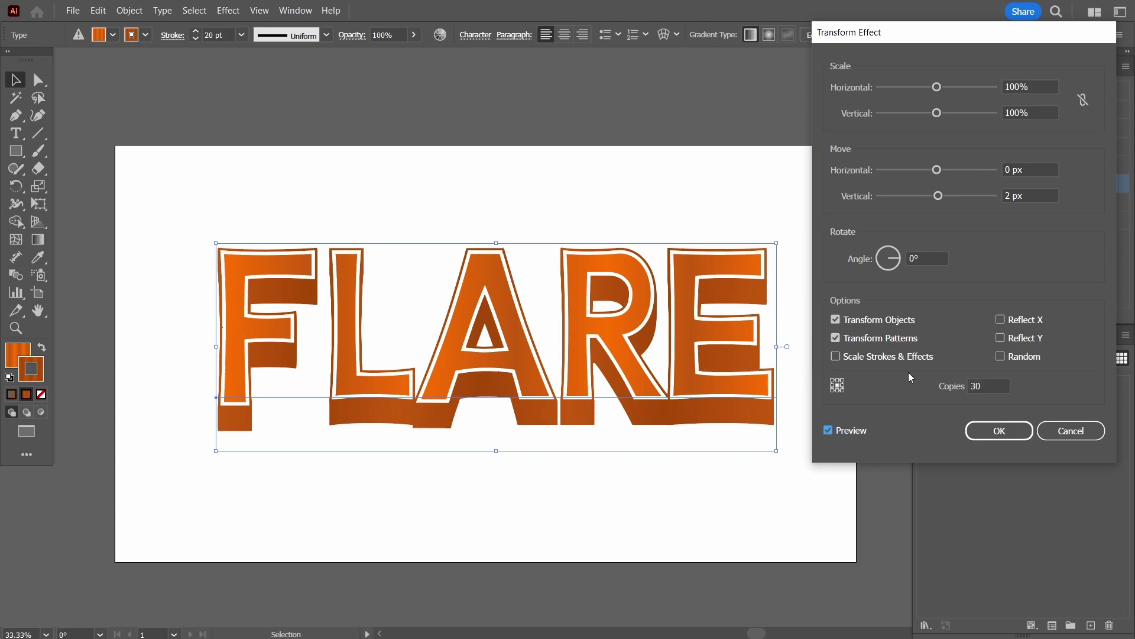
double_click(983, 386)
text(25)
click(983, 427)
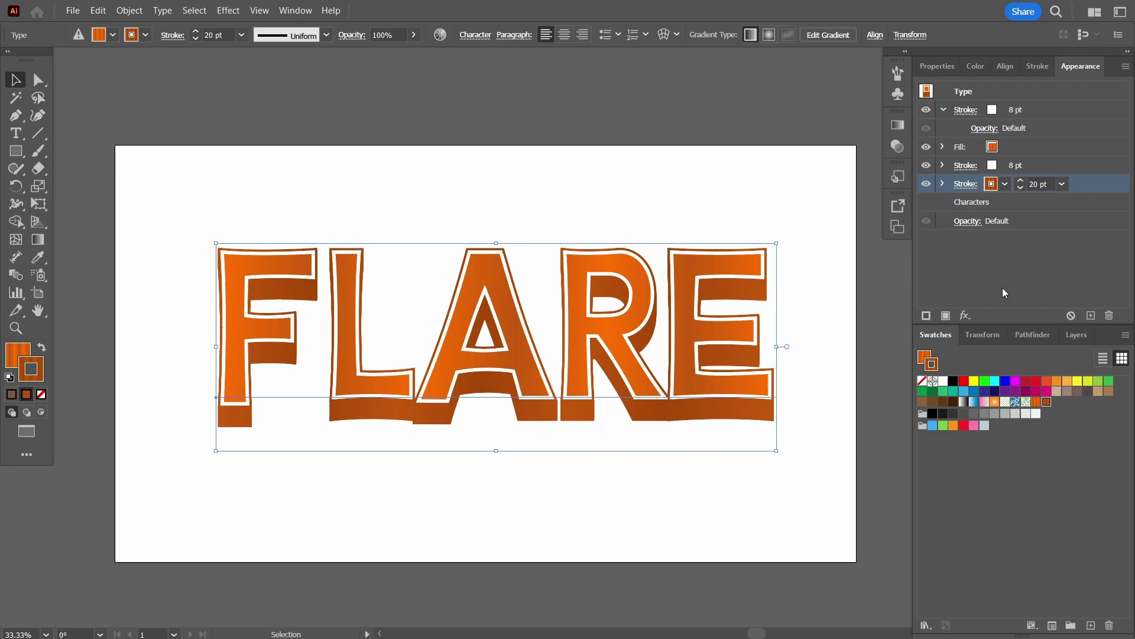
Step: Add an 8 px Offset Path with Round joins to the dark 20 pt stroke
click(943, 184)
click(944, 185)
click(965, 317)
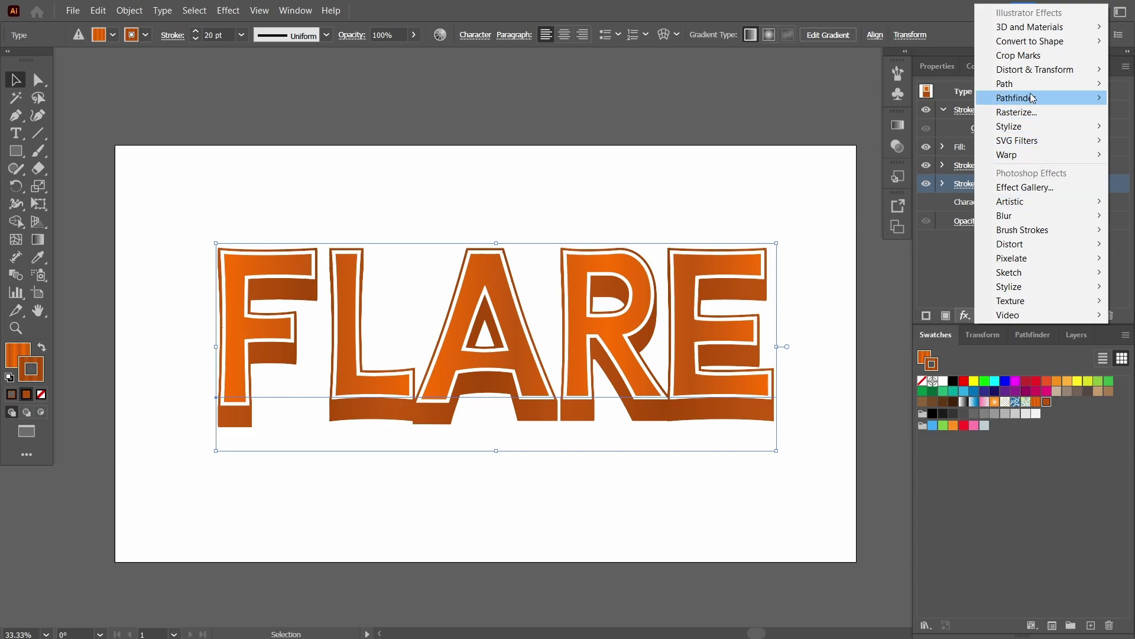
mouse_move(1034, 83)
click(928, 85)
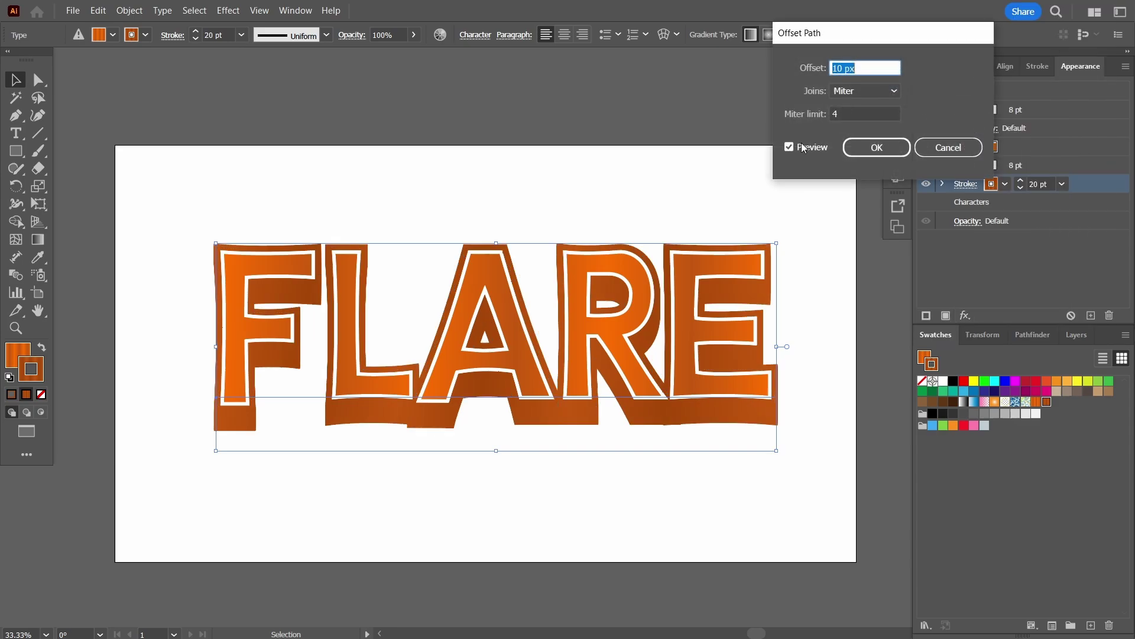
click(864, 90)
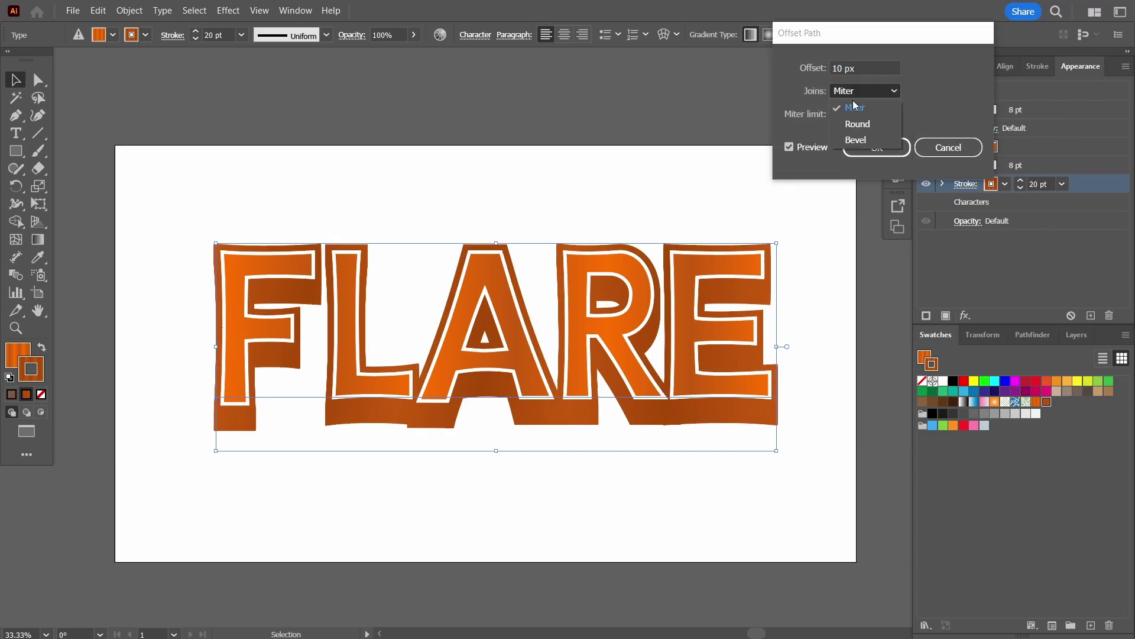
click(858, 130)
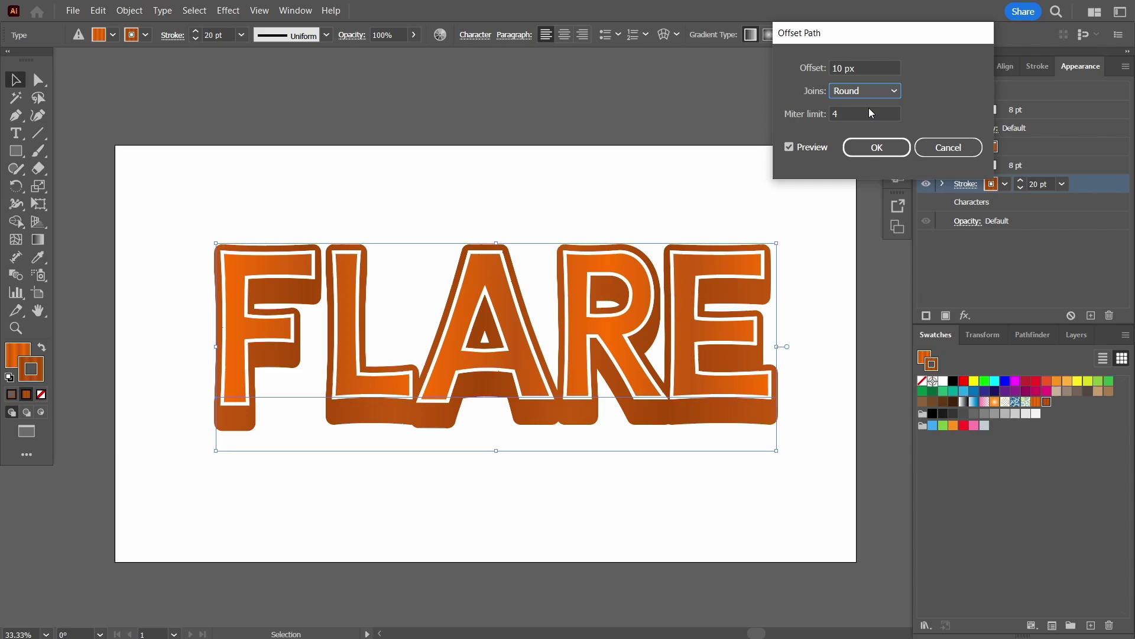
double_click(842, 68)
text(8)
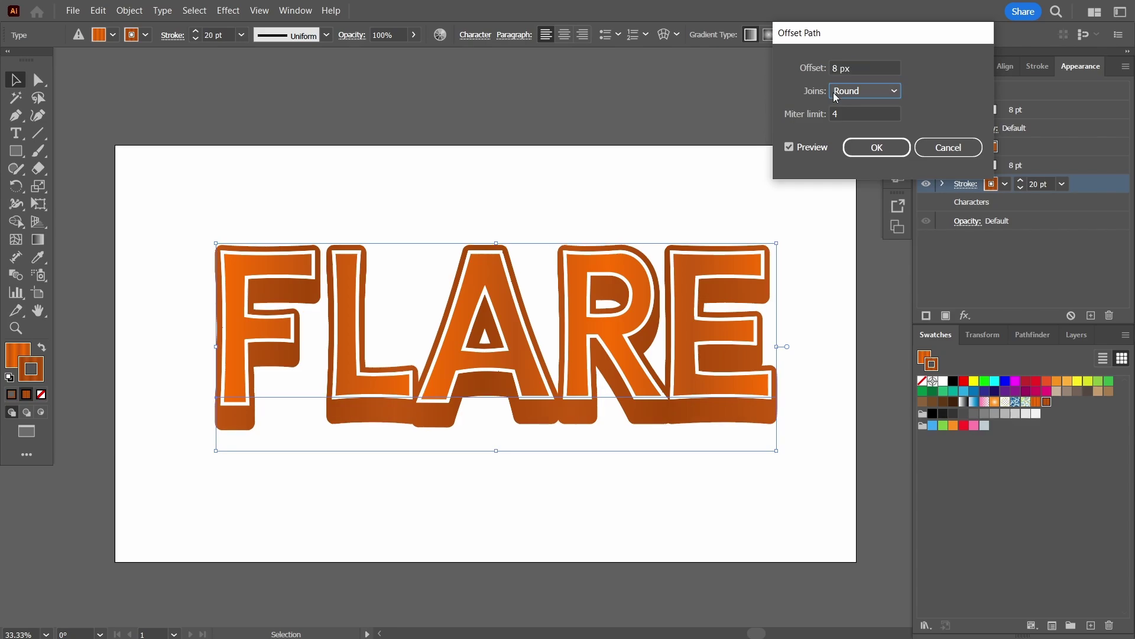
click(876, 147)
click(981, 251)
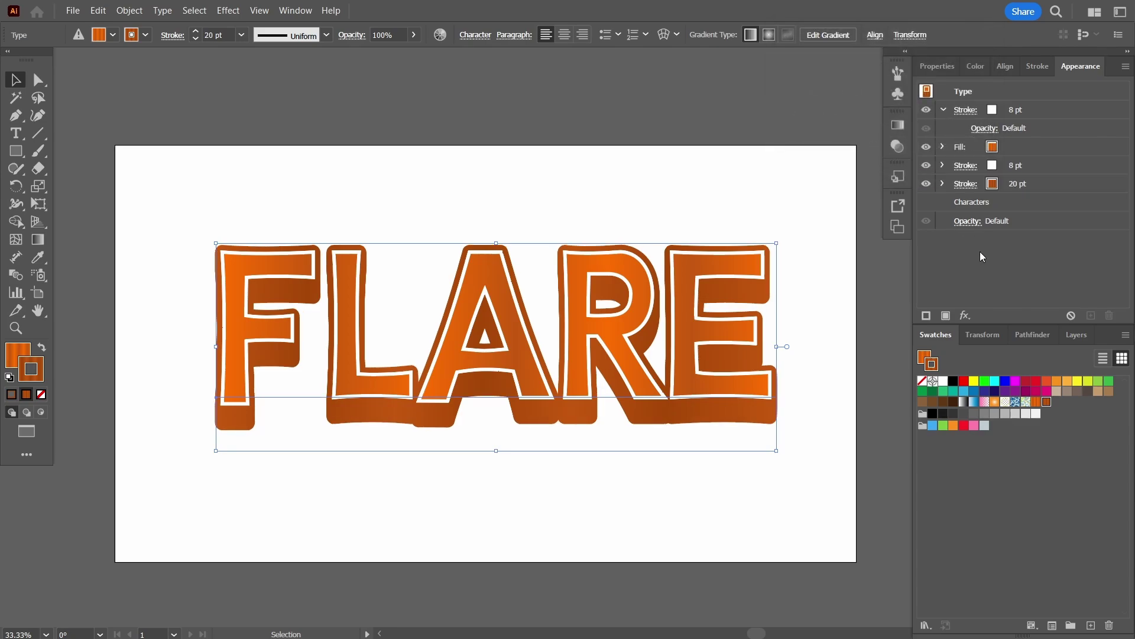
Step: Attempt a drop shadow with nothing selected, then cancel it
click(1046, 182)
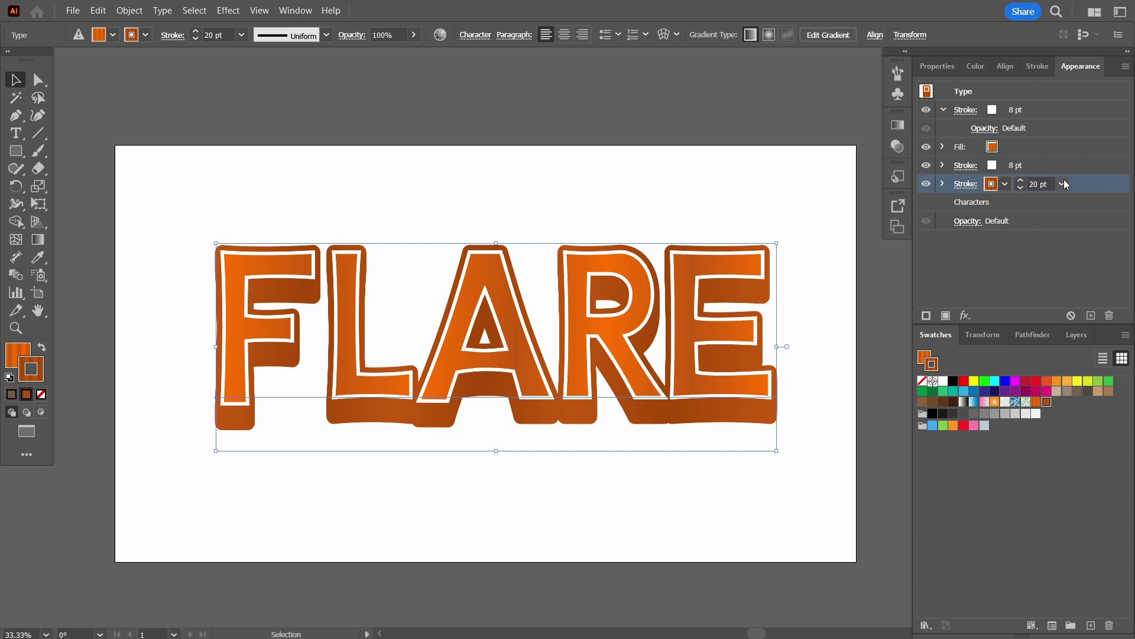
key(ctrl+shift+a)
click(966, 314)
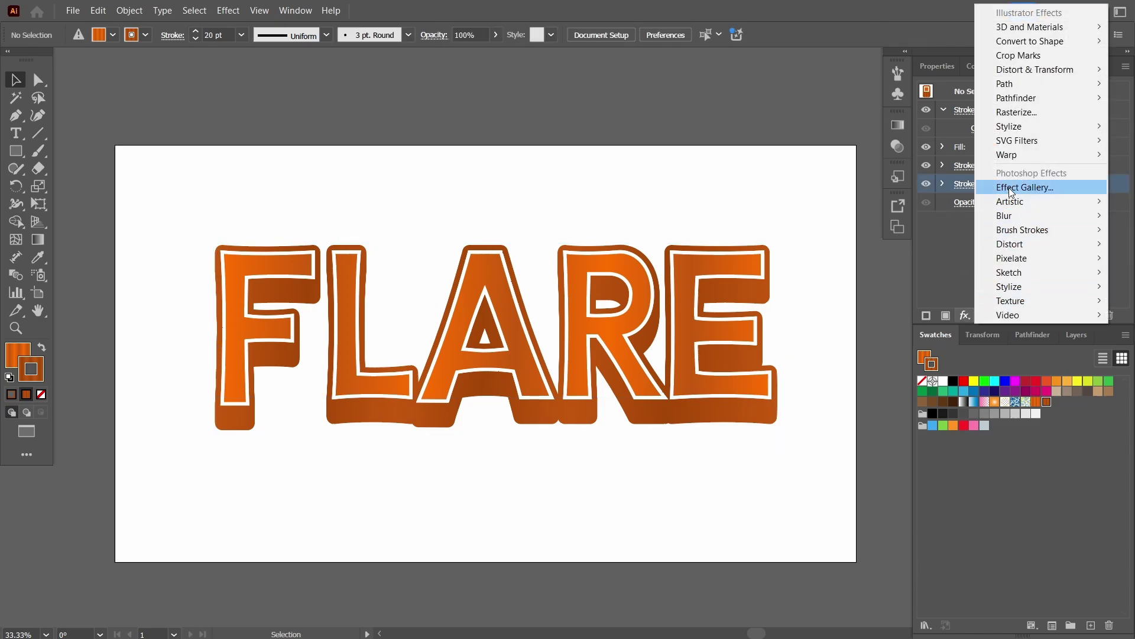
mouse_move(1026, 128)
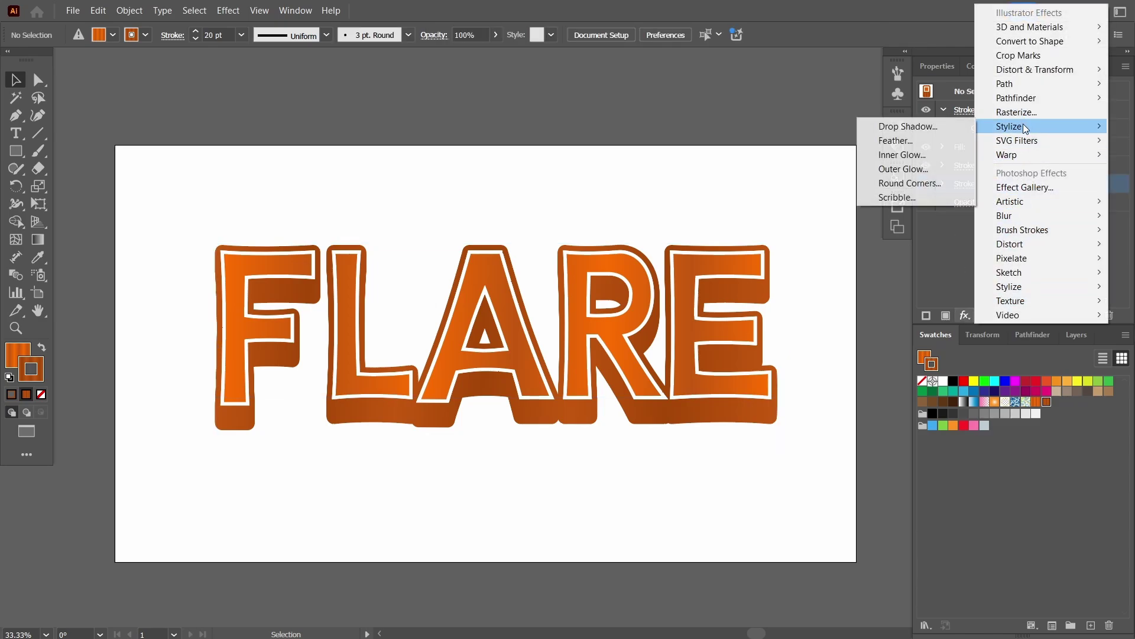
click(946, 127)
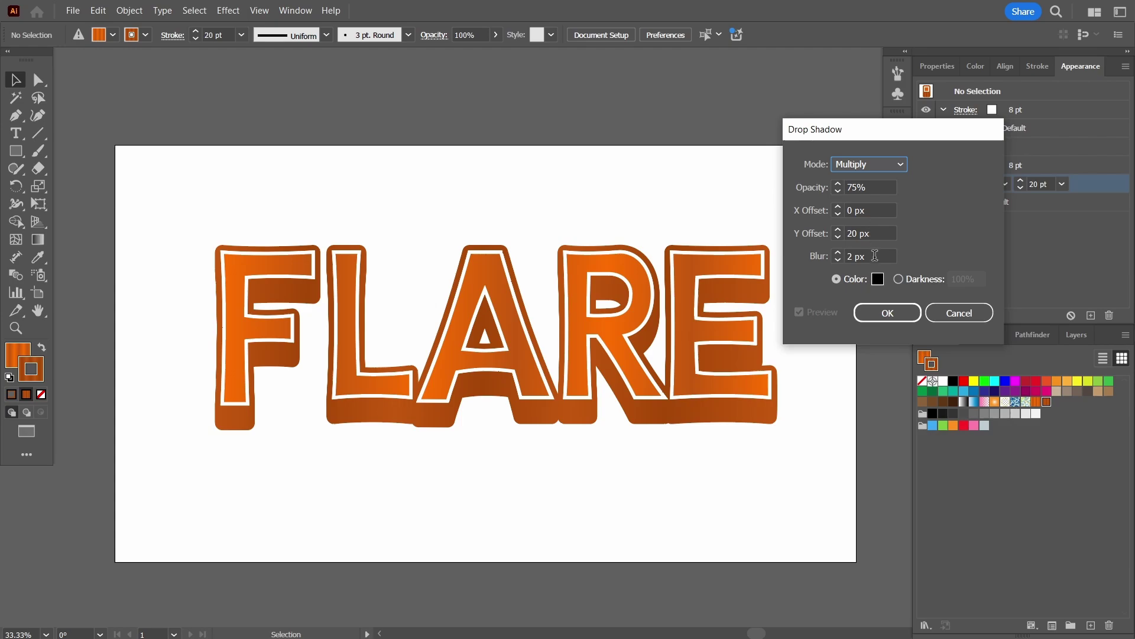
click(838, 253)
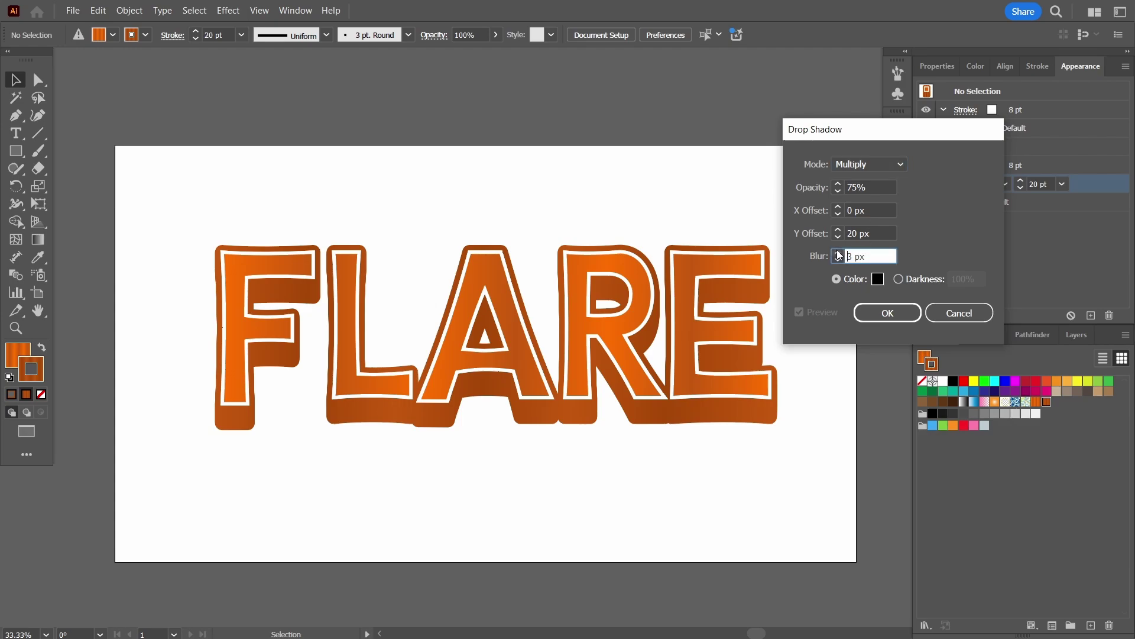
click(838, 260)
click(967, 309)
Step: Reselect FLARE and add a Drop Shadow to the dark stroke with 1 px blur
click(757, 266)
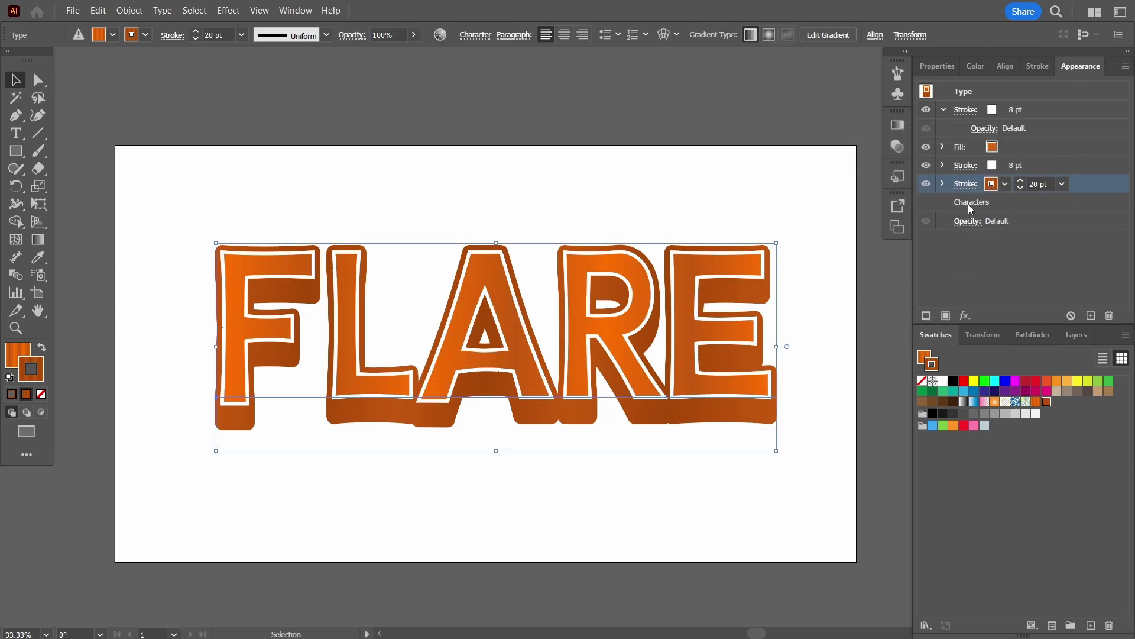
click(942, 183)
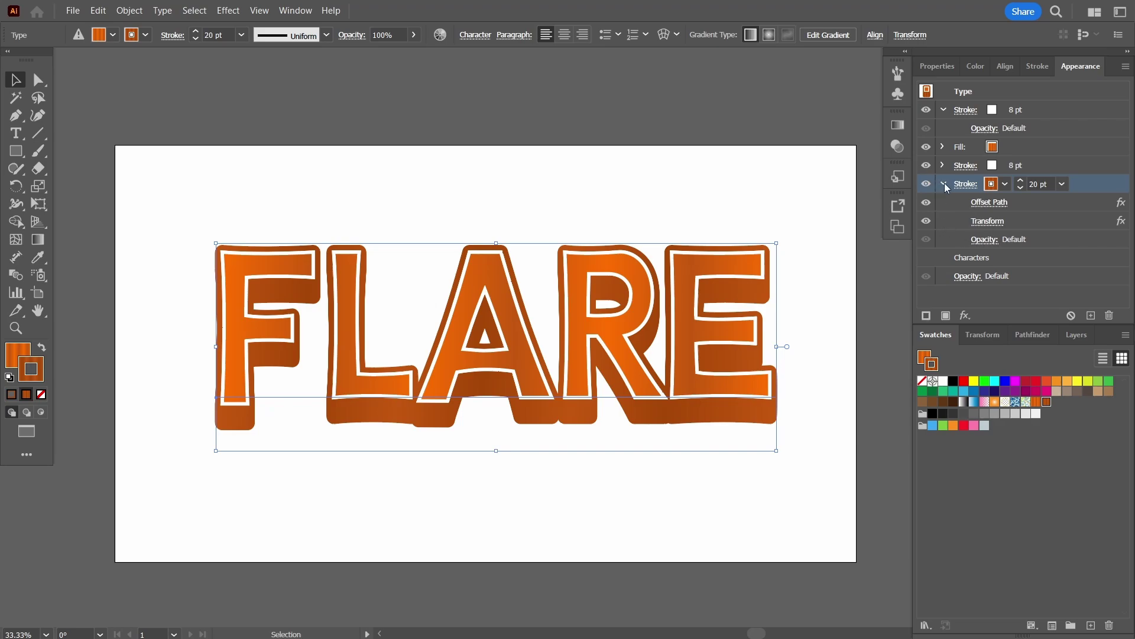
click(944, 184)
click(965, 315)
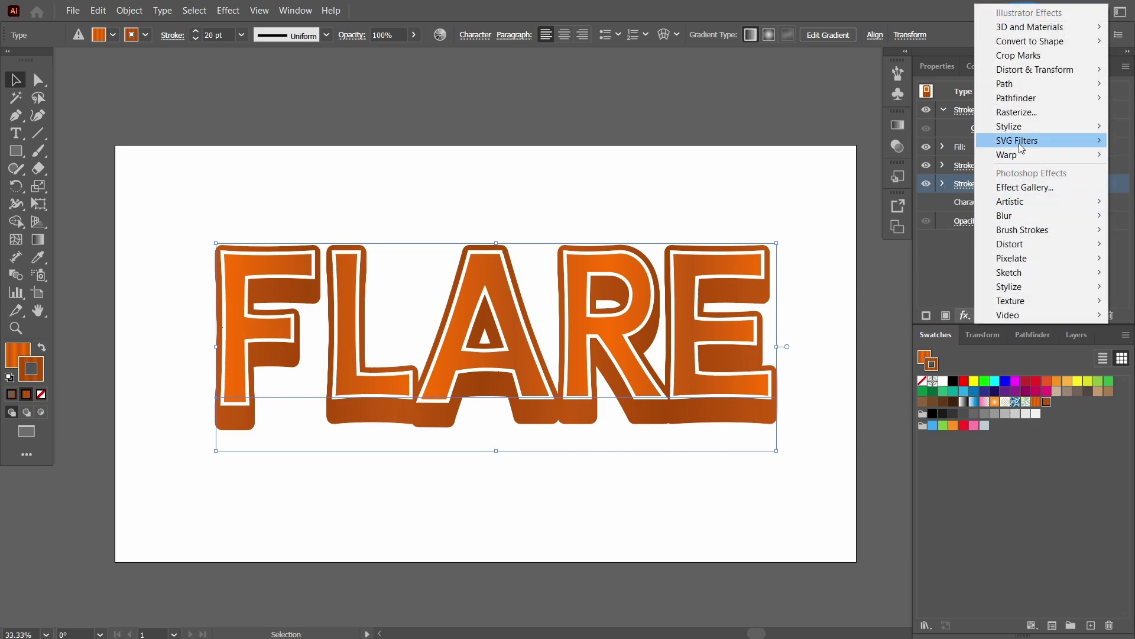
mouse_move(1025, 87)
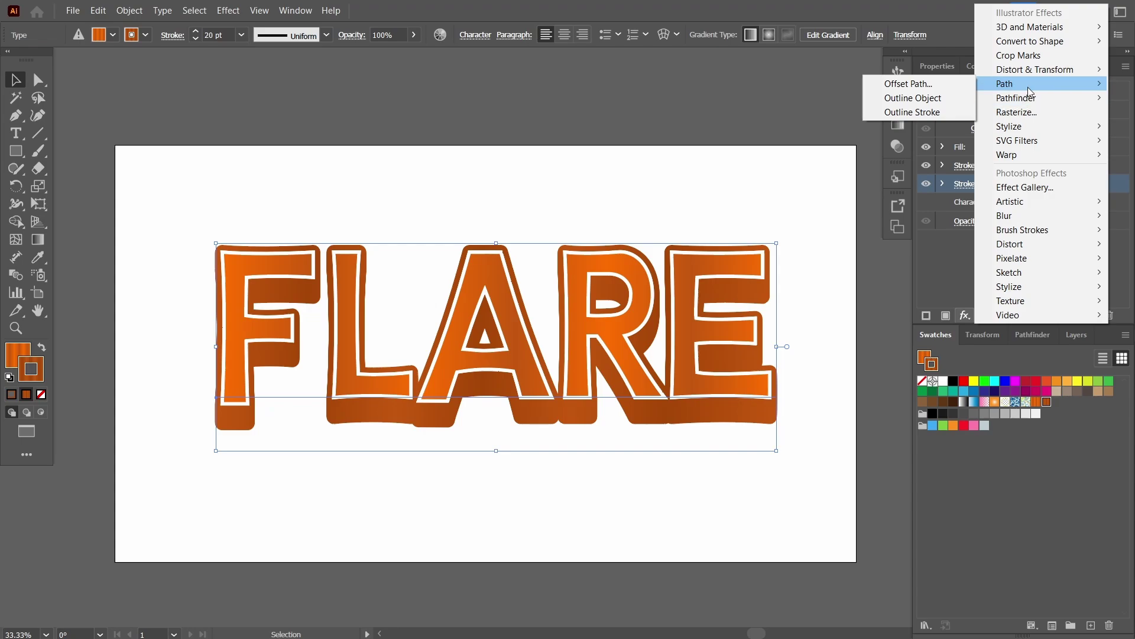
mouse_move(1038, 126)
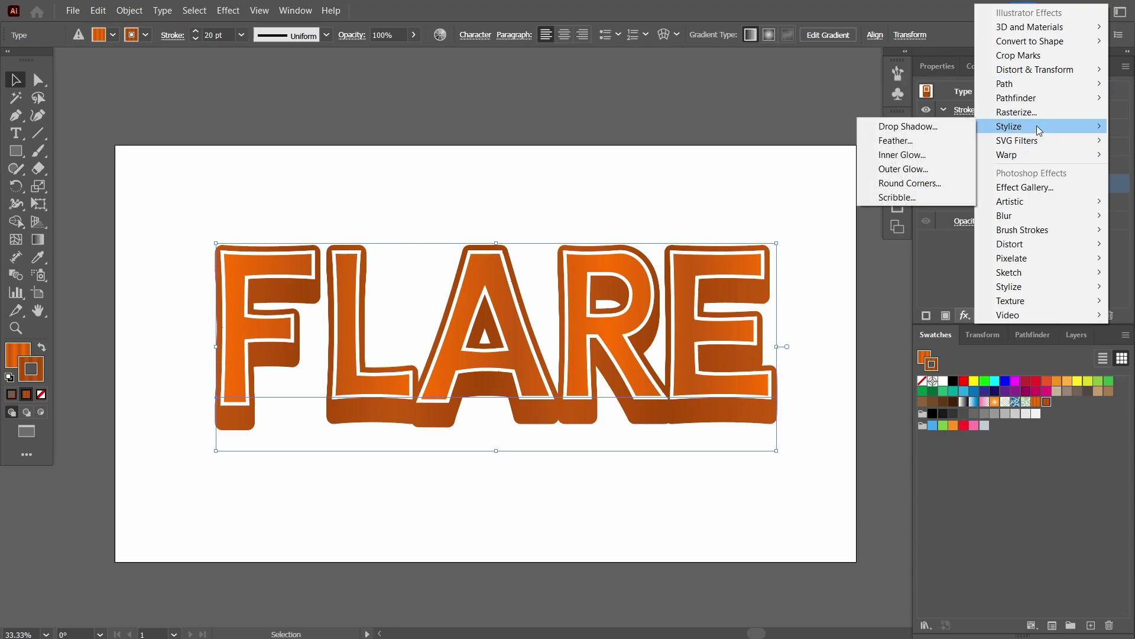
click(915, 128)
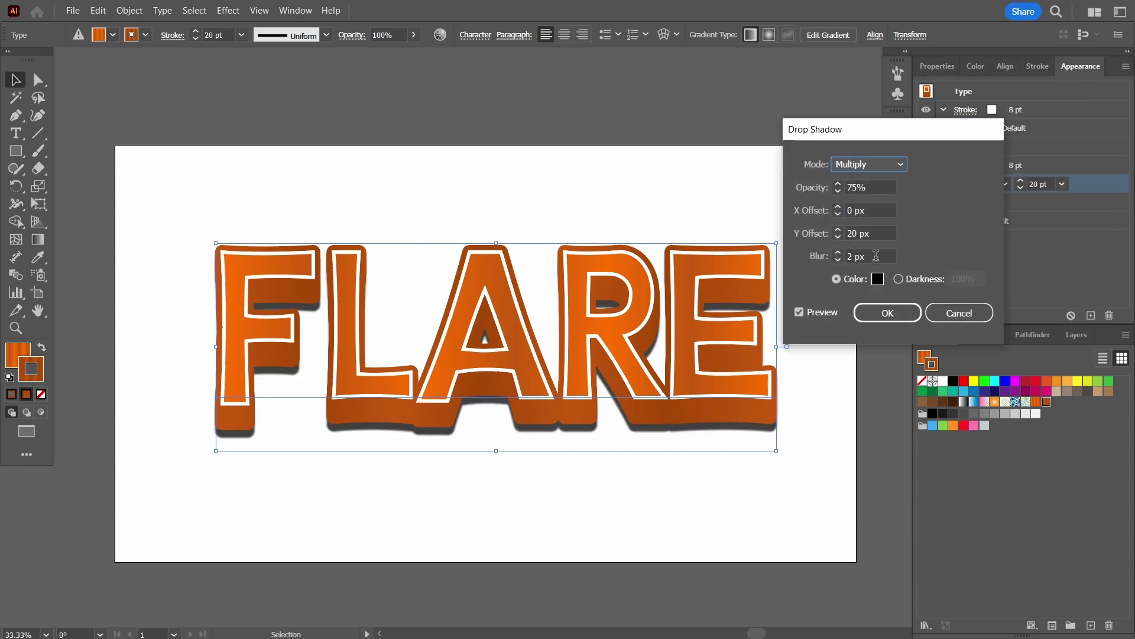
click(847, 261)
key(Down)
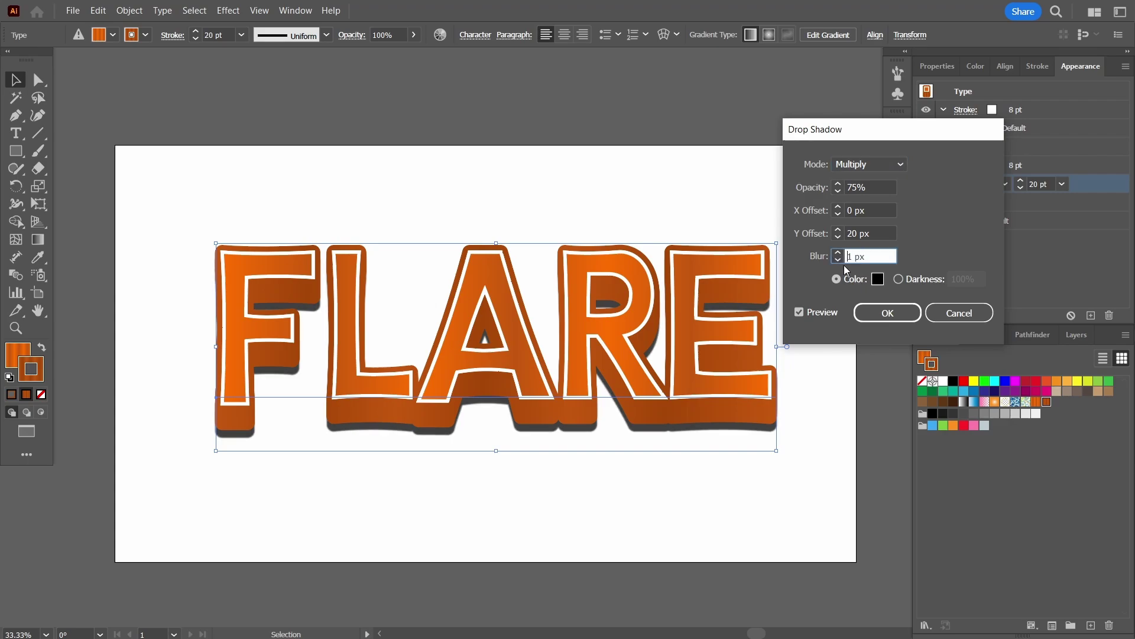
click(842, 254)
click(838, 252)
click(838, 259)
Step: Keep the shadow at Multiply 75%, set Y offset to 15 px, and apply it
click(894, 165)
click(874, 182)
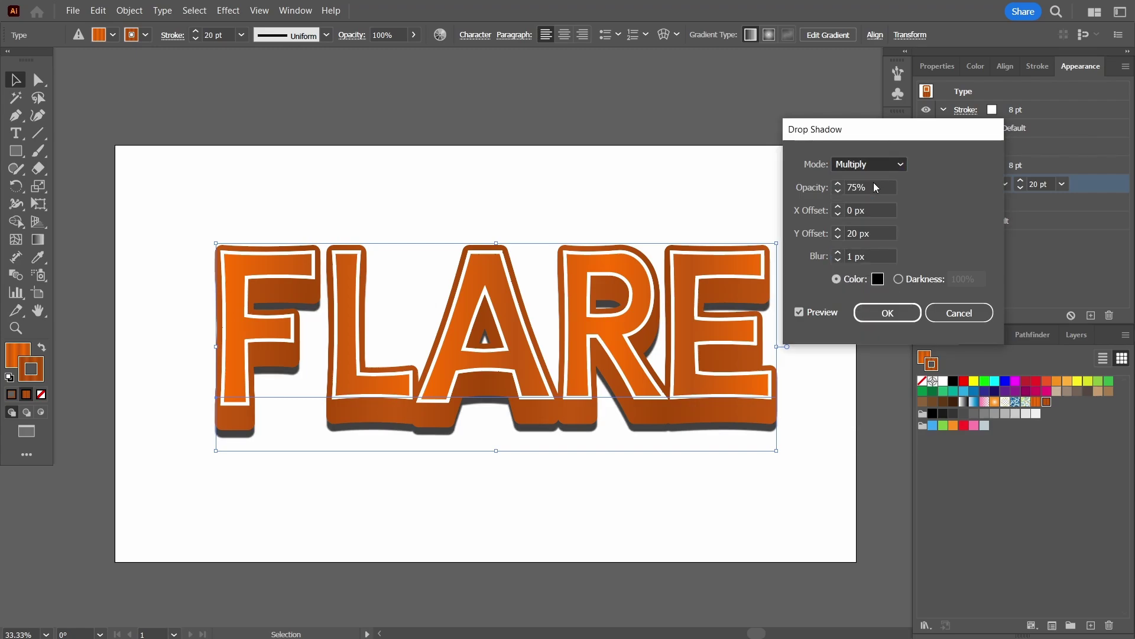
click(889, 160)
click(871, 200)
click(839, 235)
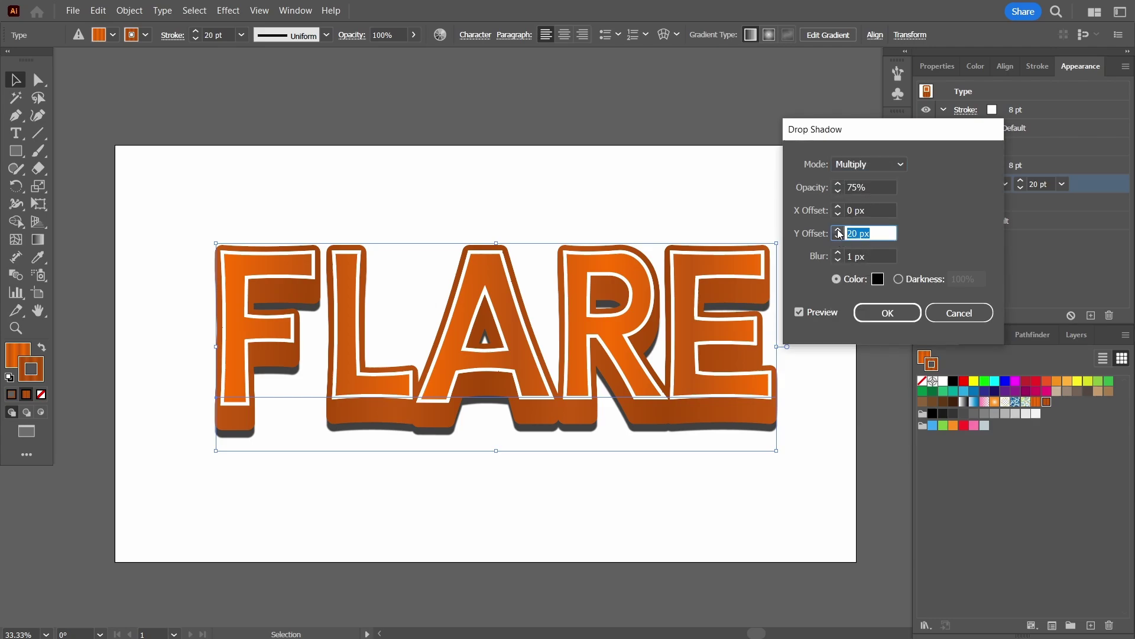
text(15)
key(Tab)
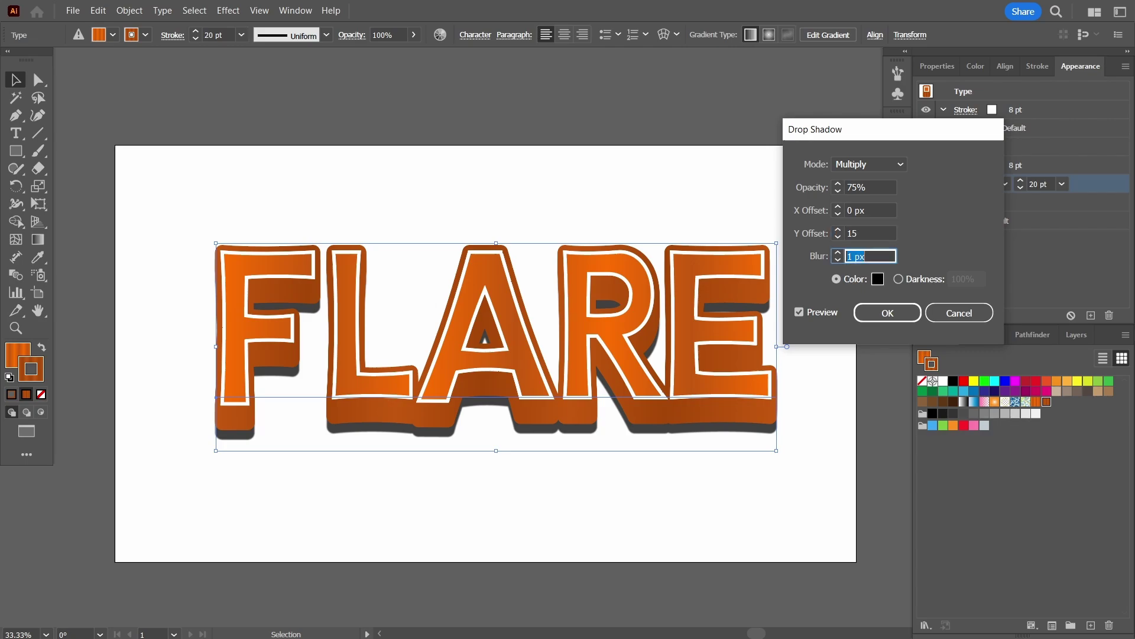
click(898, 312)
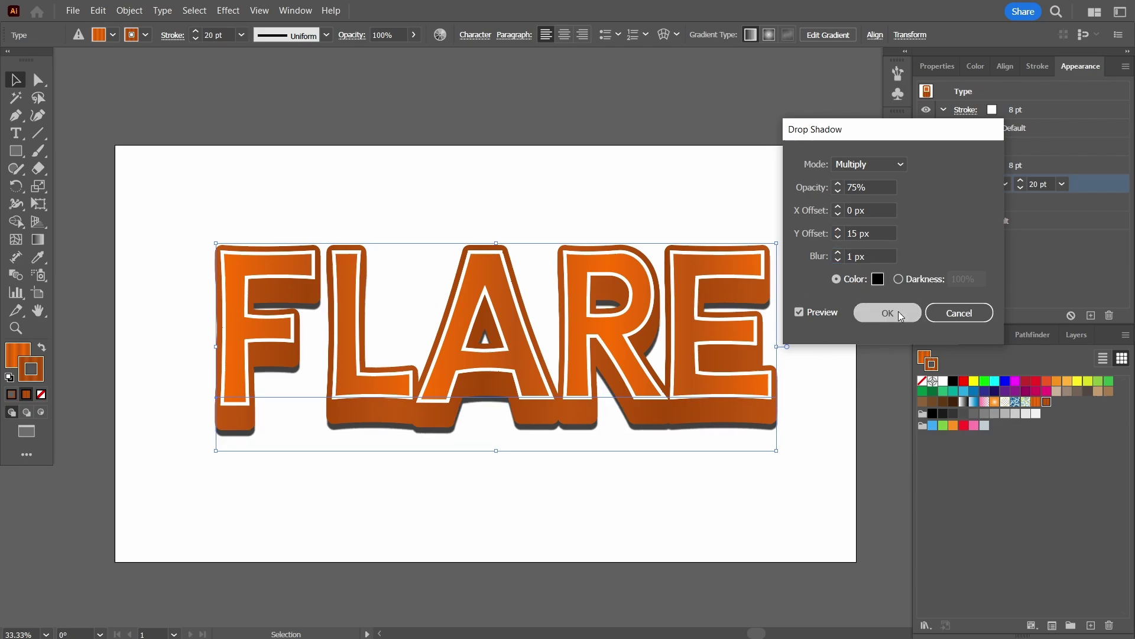
Step: Undo the last change and delete the top white 8 pt stroke
key(ctrl+z)
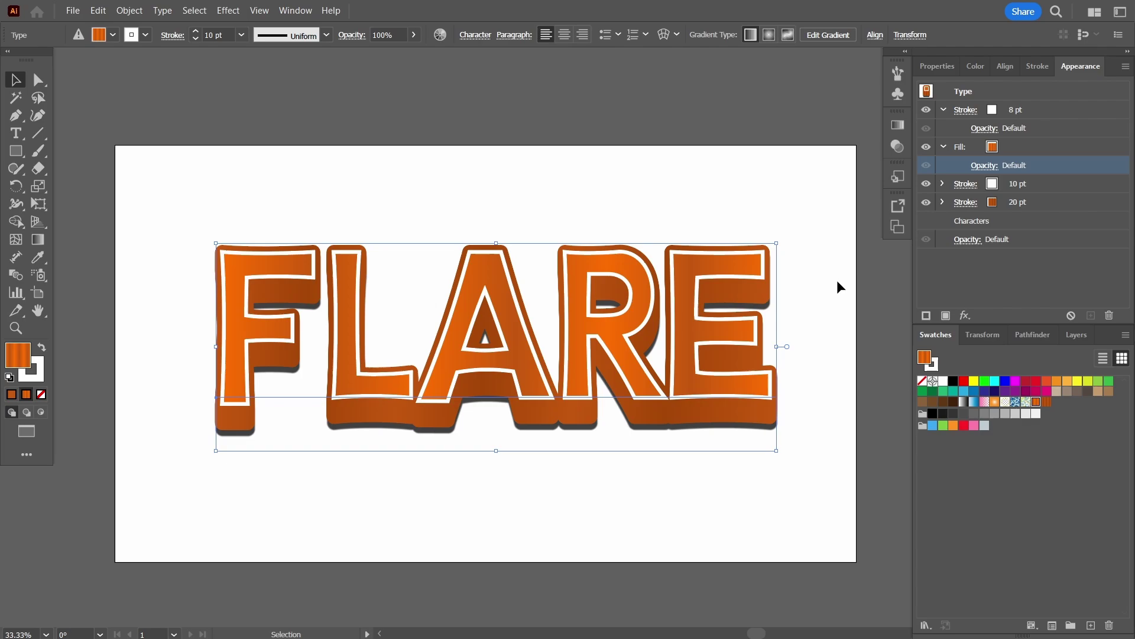
click(1018, 113)
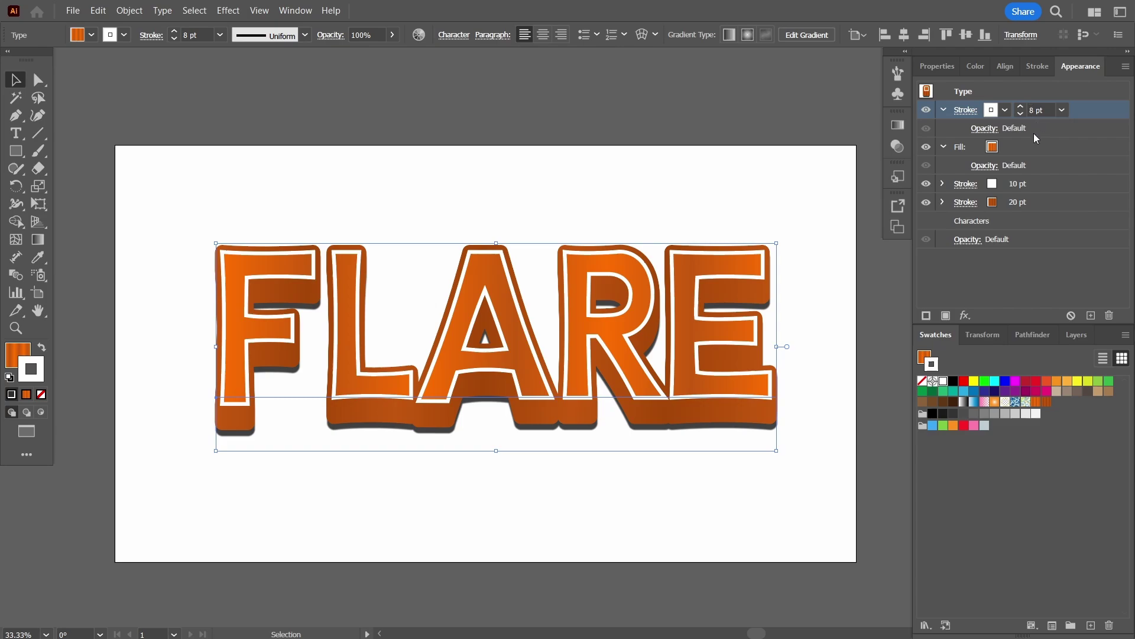
mouse_move(1087, 109)
mouse_down()
mouse_move(1117, 276)
mouse_move(1107, 315)
mouse_up()
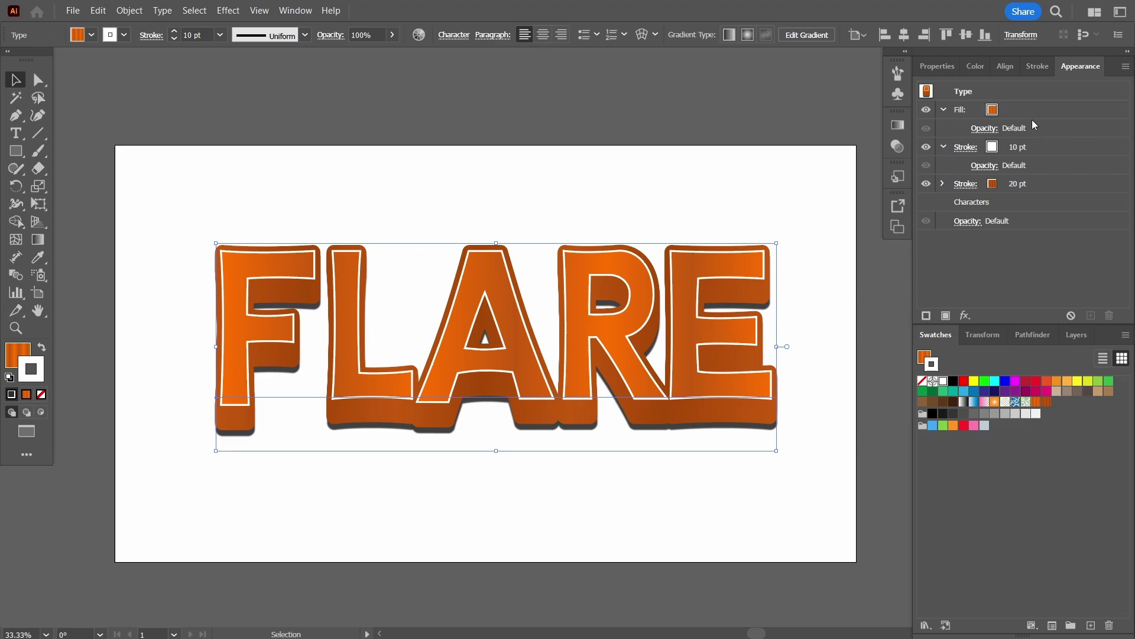
Step: Raise the remaining white outline stroke from 10 pt to 15 pt
click(1021, 145)
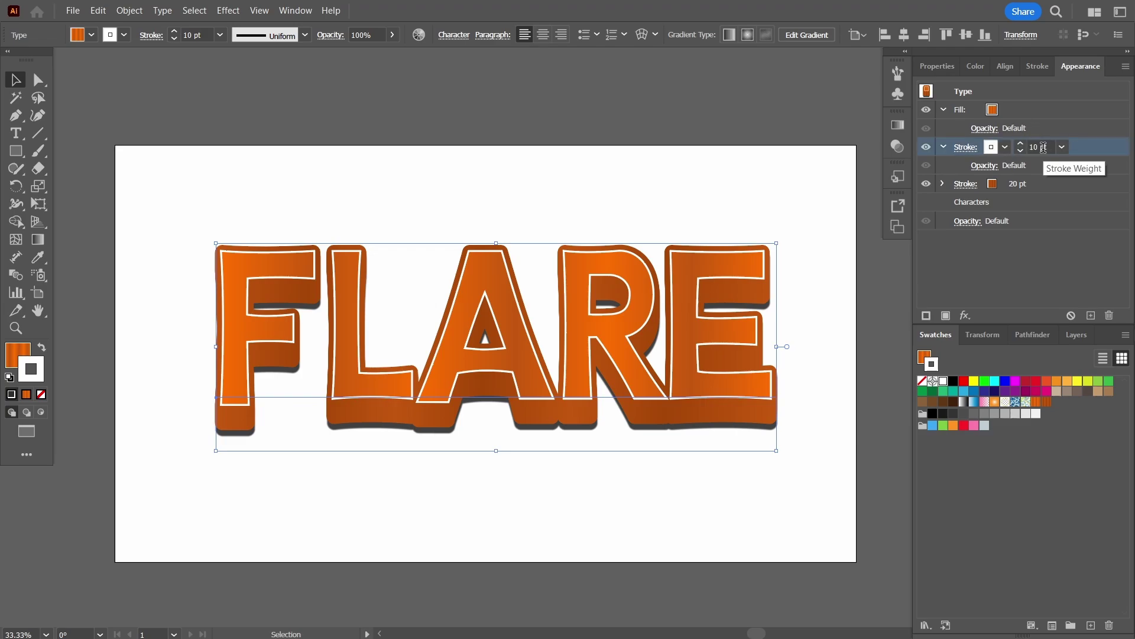
click(1047, 147)
text(15)
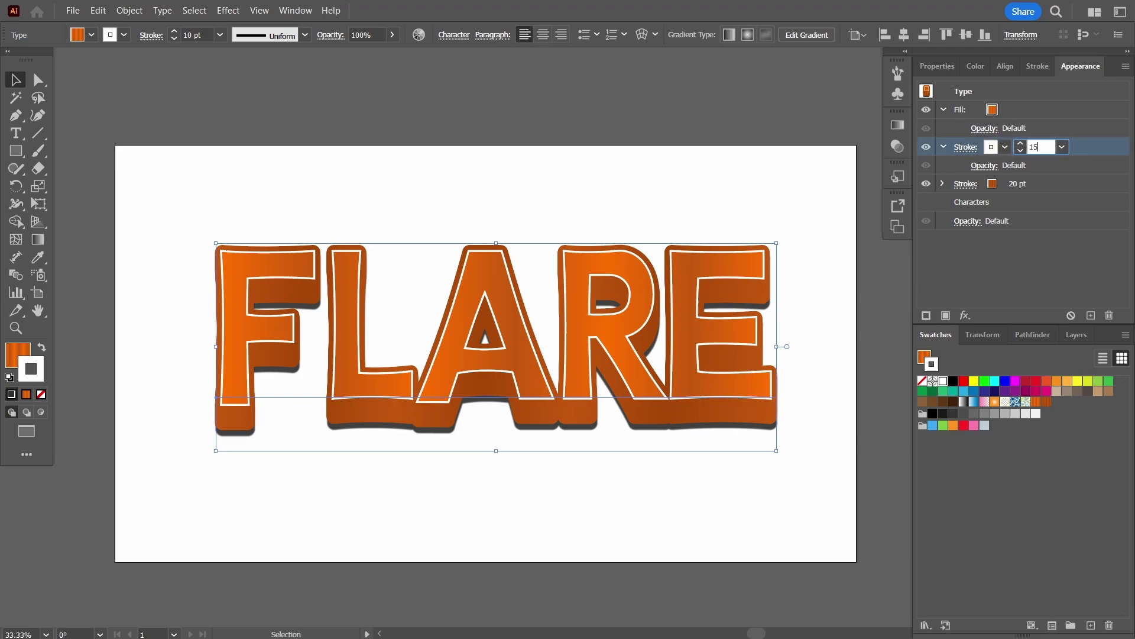
key(Return)
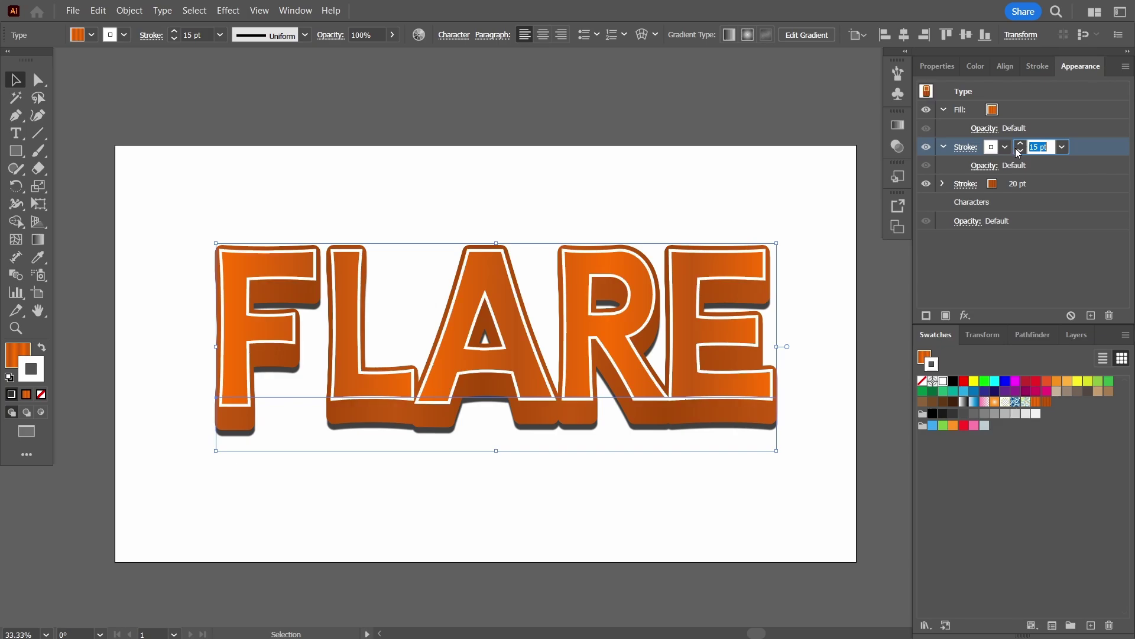
click(1012, 107)
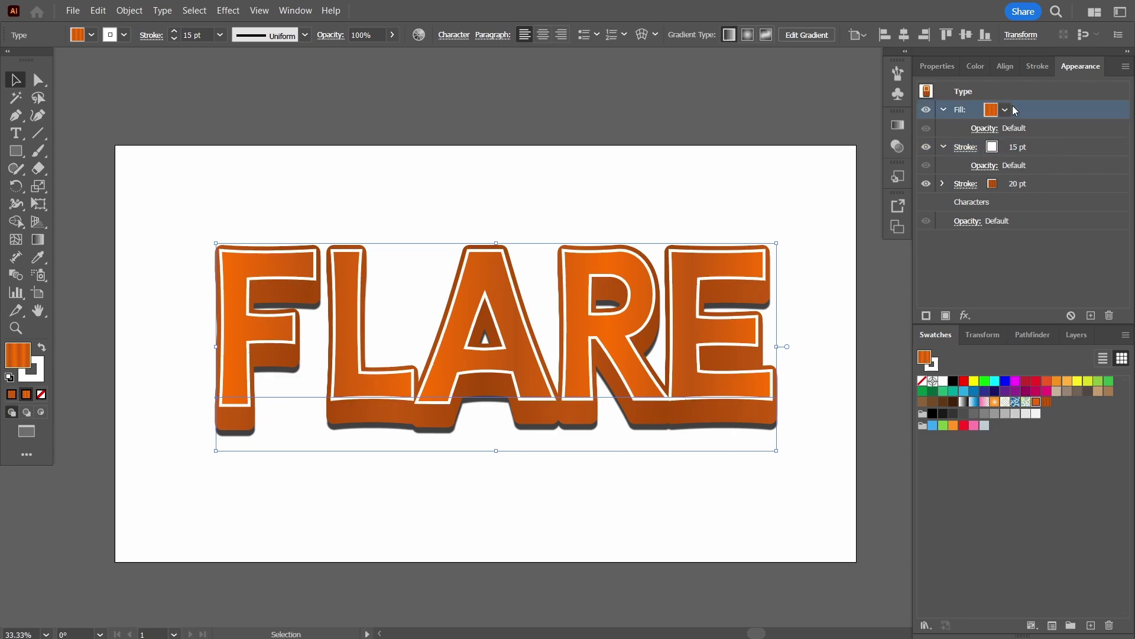
Step: Add a 75% Multiply drop shadow to the letter fill: X -2 px, Y 2 px, blur 2 px
click(965, 316)
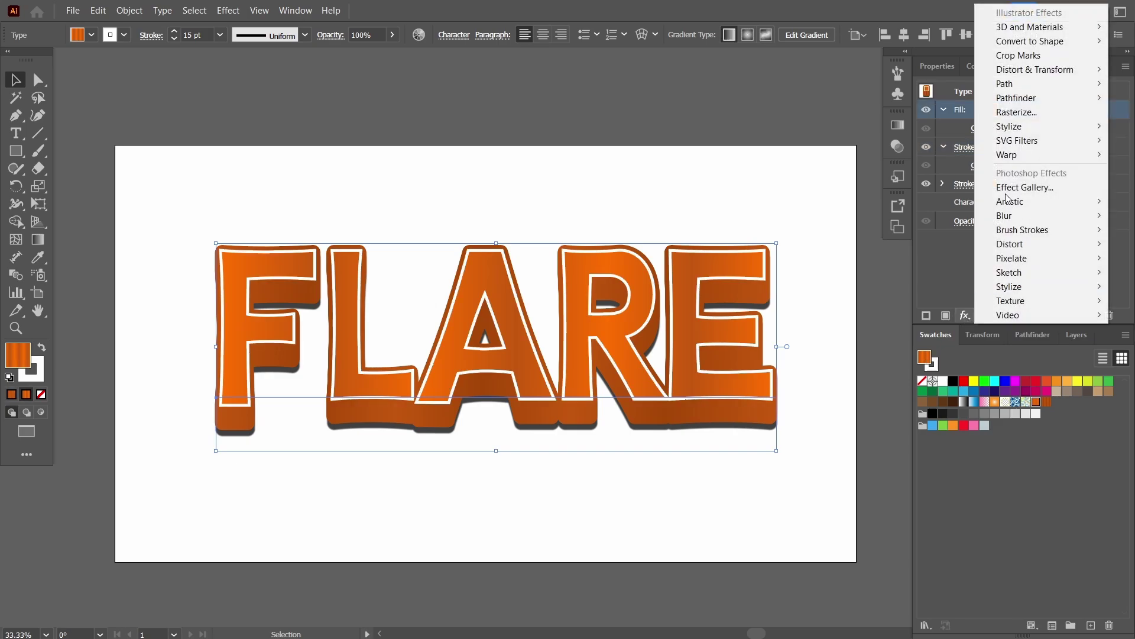
mouse_move(1013, 101)
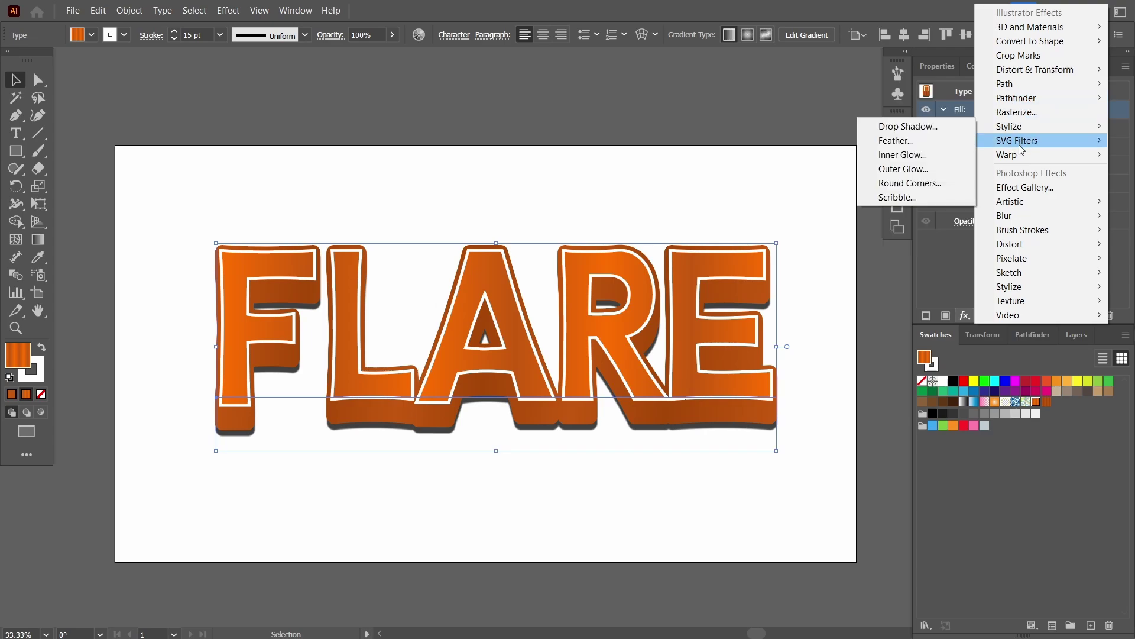
mouse_move(1025, 134)
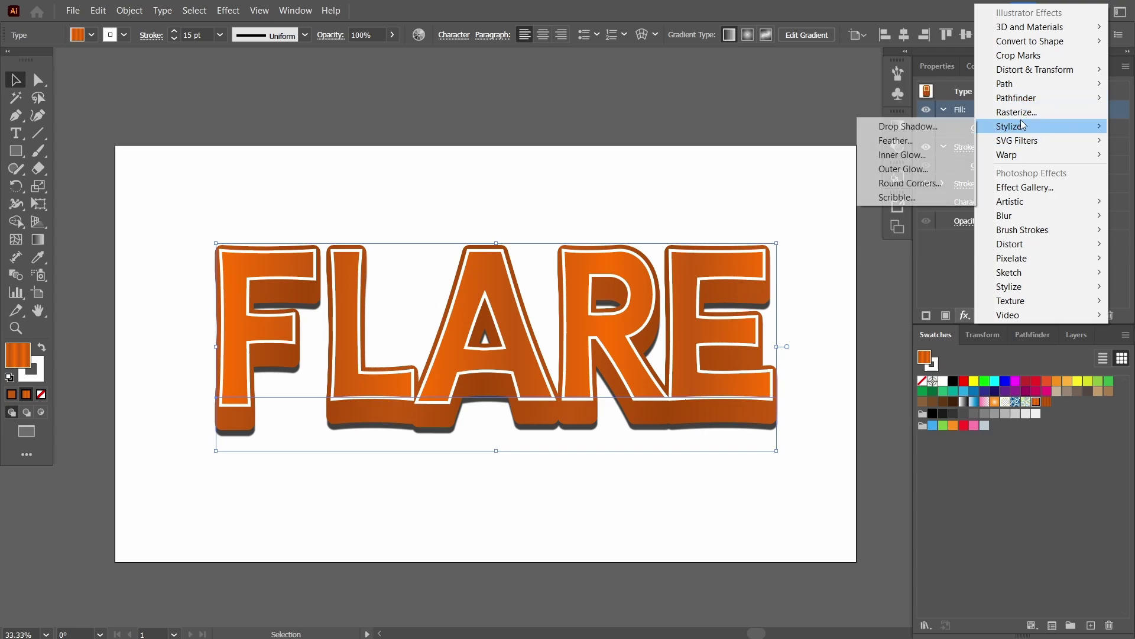
click(941, 123)
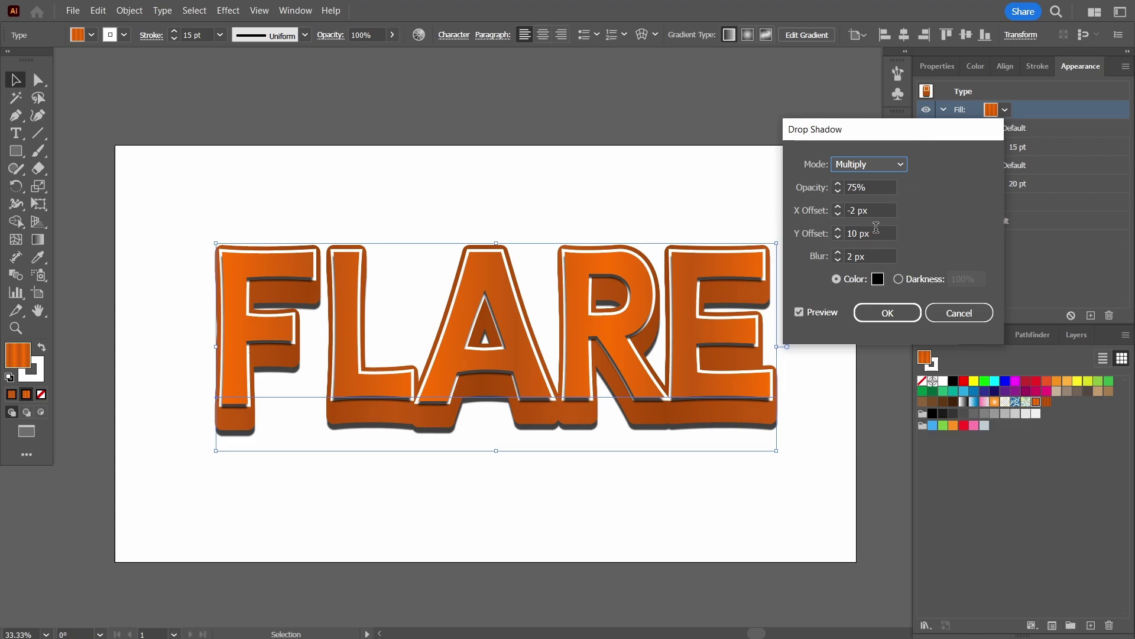
double_click(857, 234)
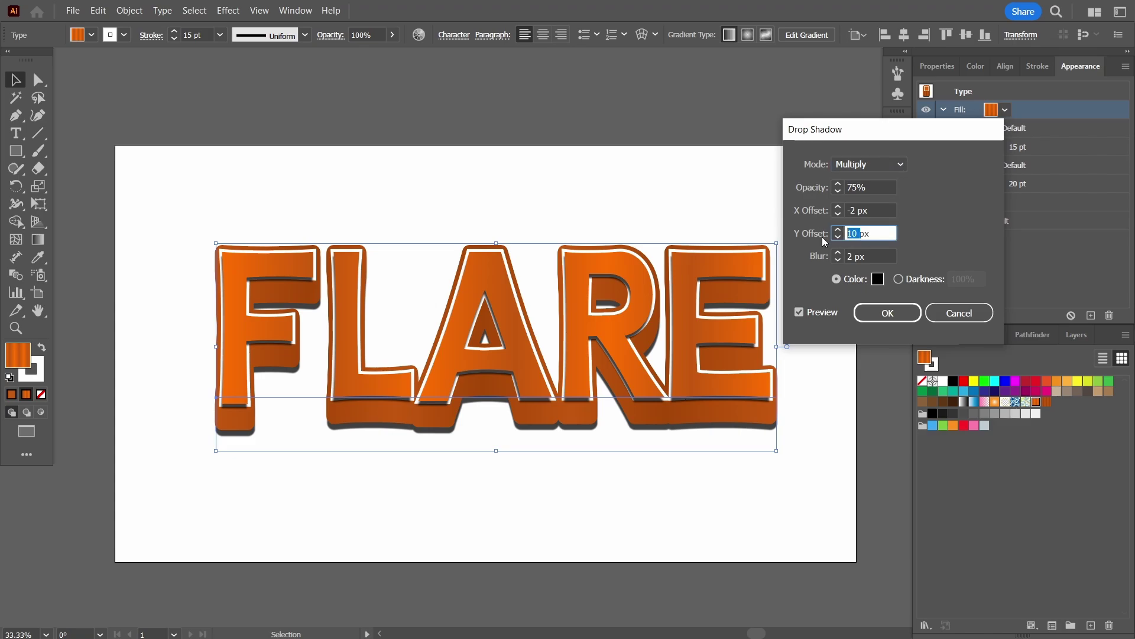
text(2)
key(Tab)
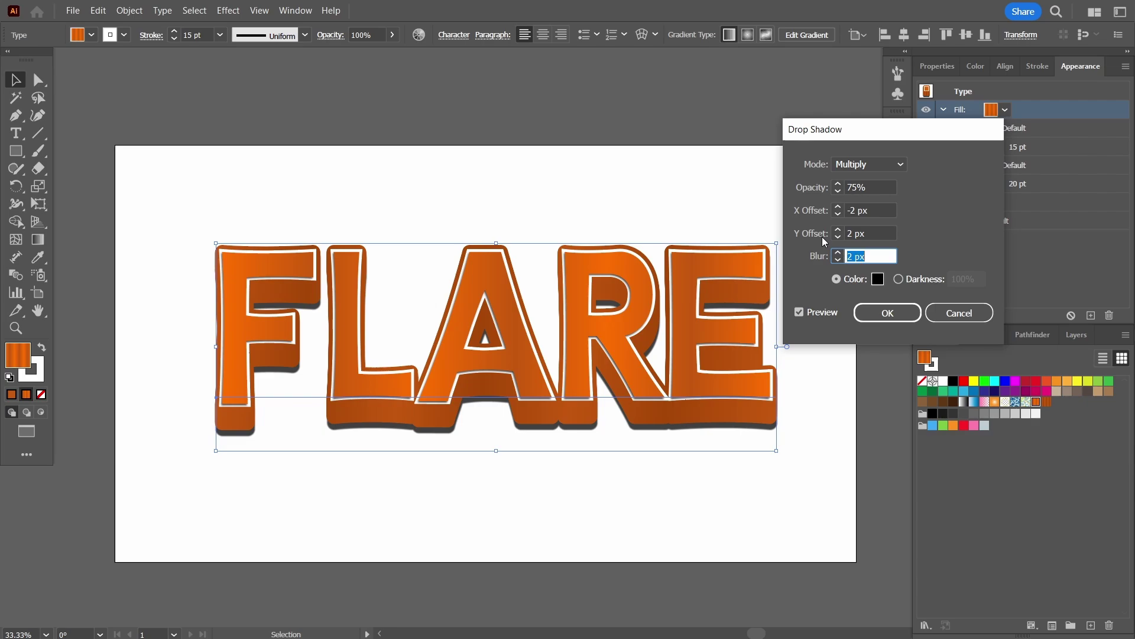
click(895, 317)
click(865, 321)
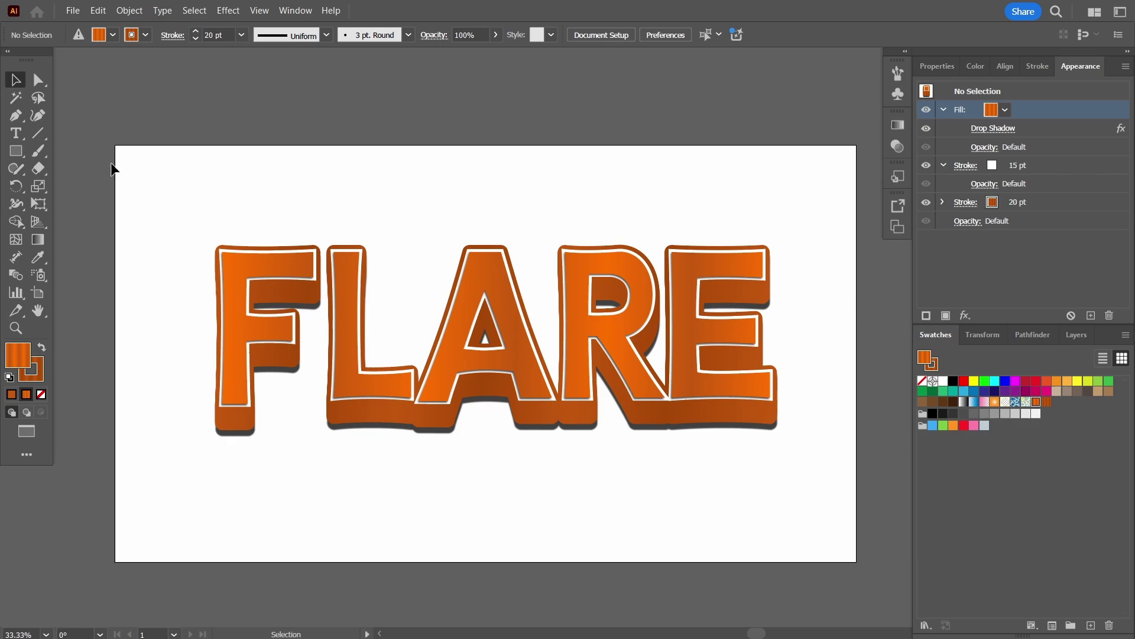
Step: Create a 1920 × 1080 px rectangle with the Rectangle tool
click(16, 151)
click(193, 197)
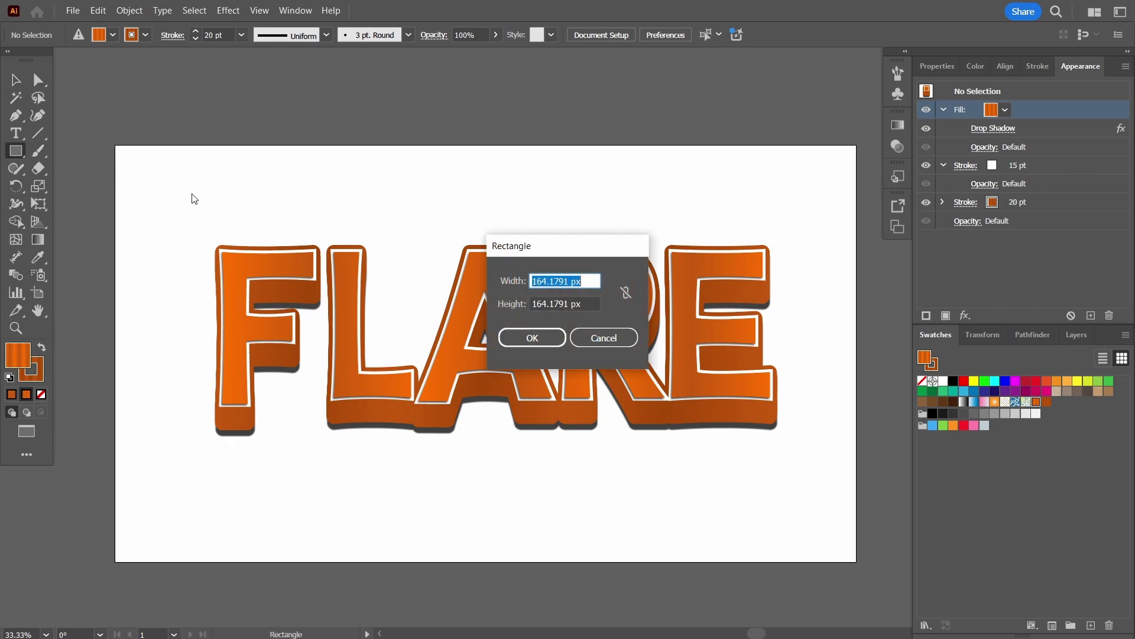
text(1920)
key(Tab)
text(1)
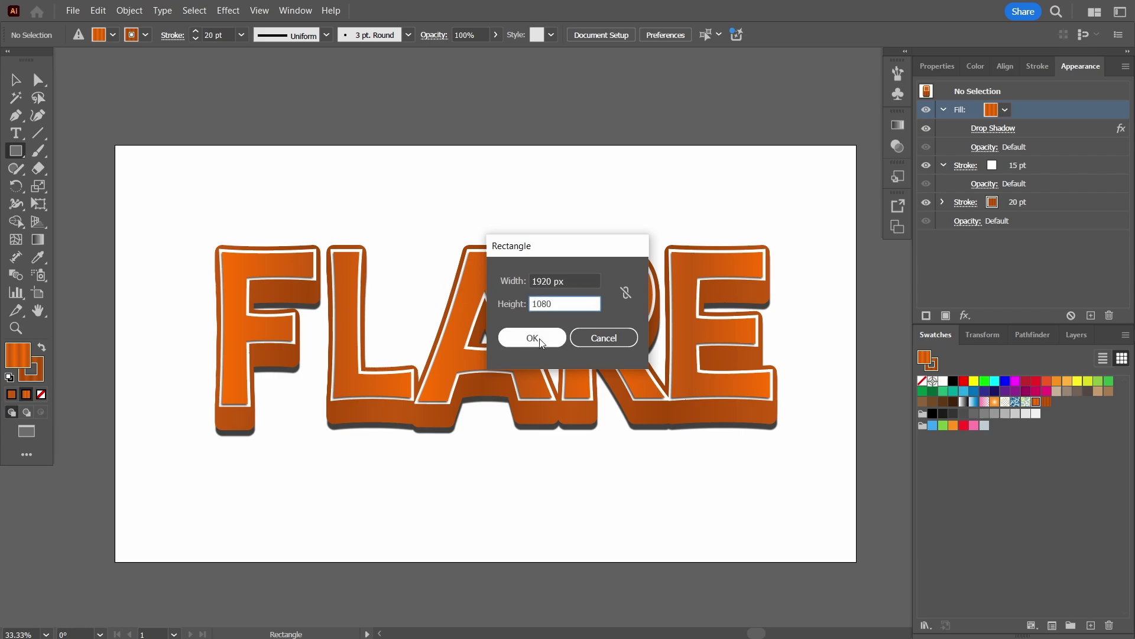
click(539, 337)
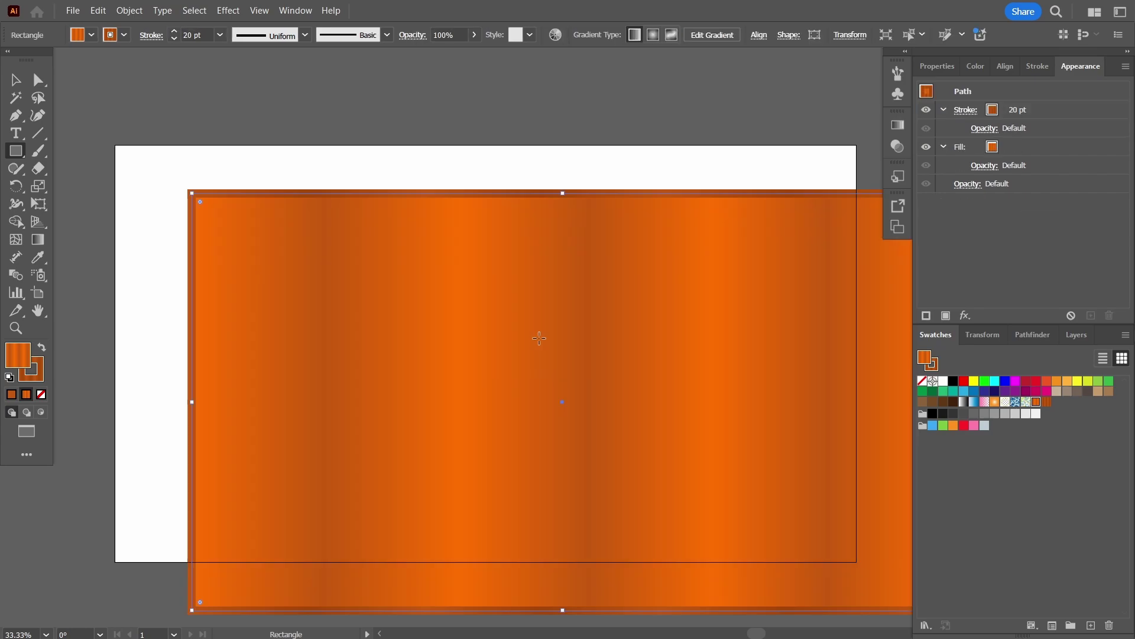
Step: Fill the rectangle light grey-blue with no stroke and move it over the artboard
click(40, 394)
click(38, 372)
click(41, 394)
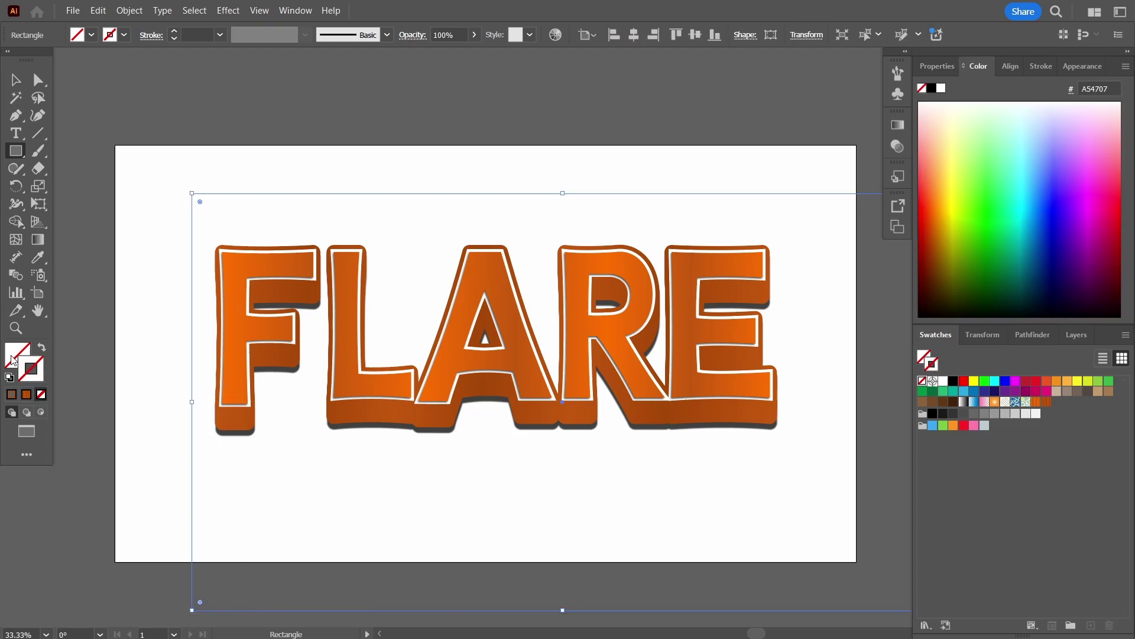
click(13, 360)
click(985, 426)
click(15, 79)
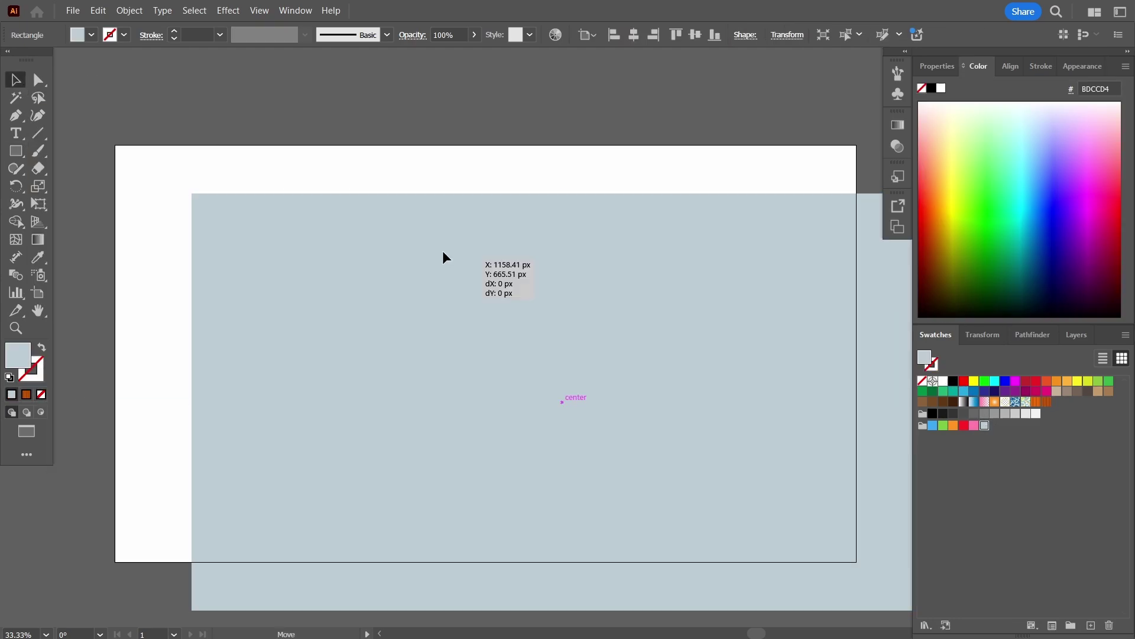
drag(442, 250, 366, 203)
click(1010, 66)
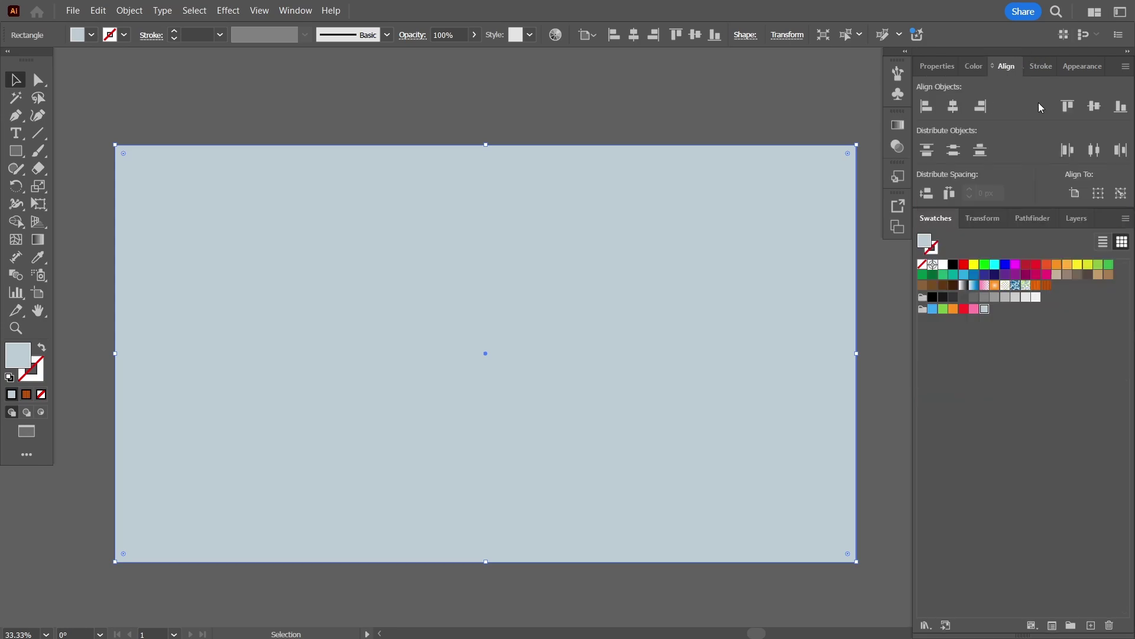
Step: Set the background gradient's centre stop to pale teal
click(665, 96)
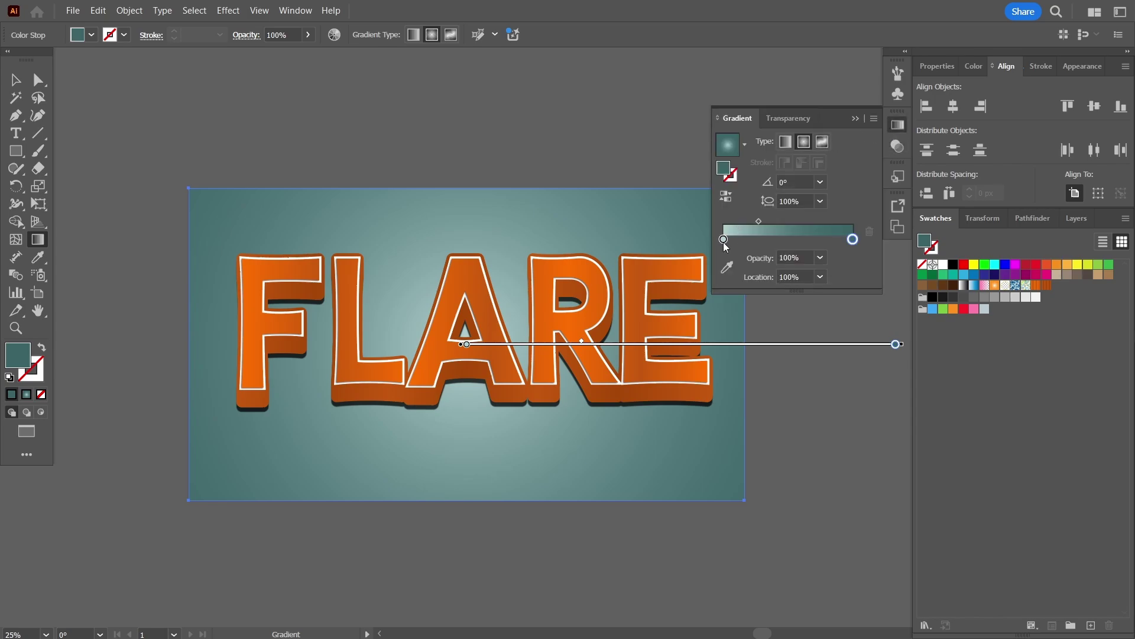
click(724, 240)
double_click(723, 168)
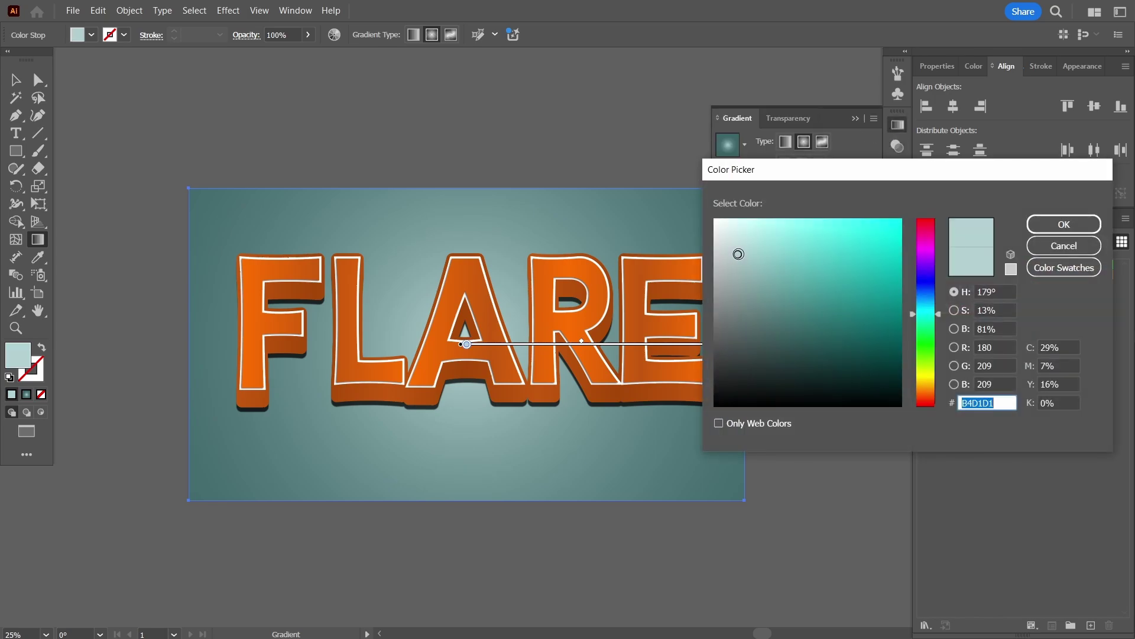
click(1044, 224)
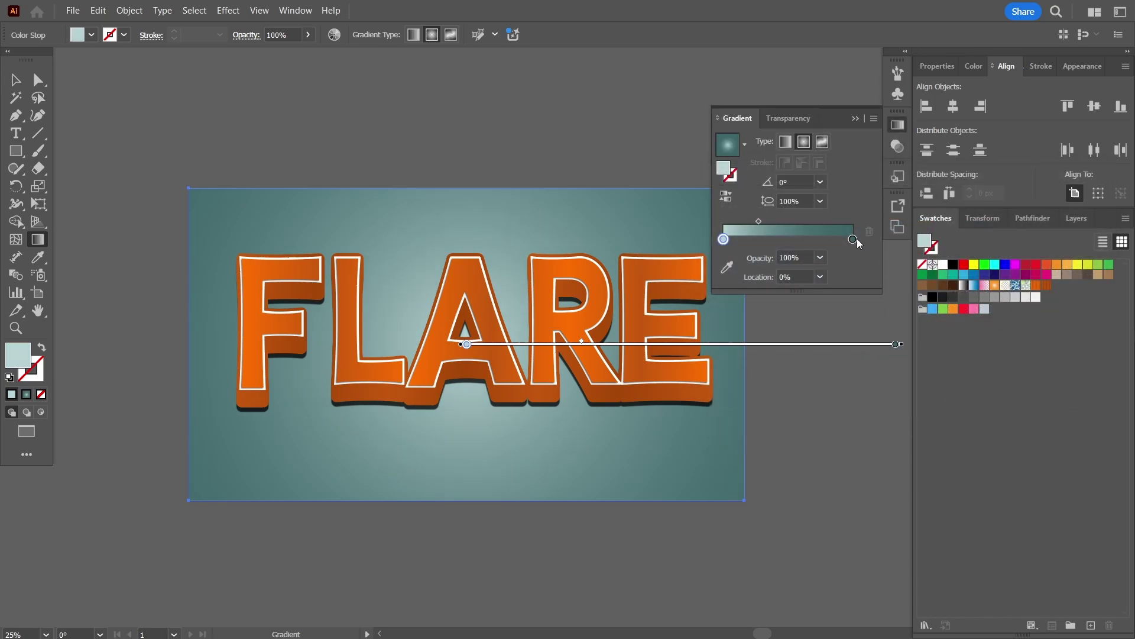
Step: Make the outer gradient stop turquoise 40D0D3 and shorten the radial gradient toward the centre
click(852, 239)
double_click(723, 168)
text(24CDD1)
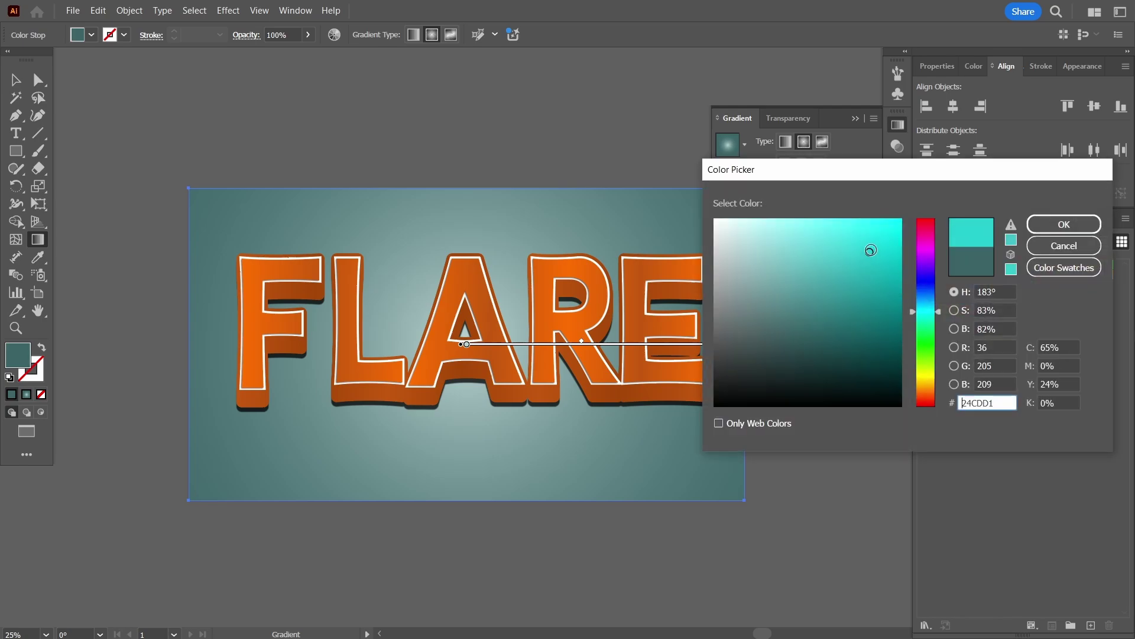
click(1056, 224)
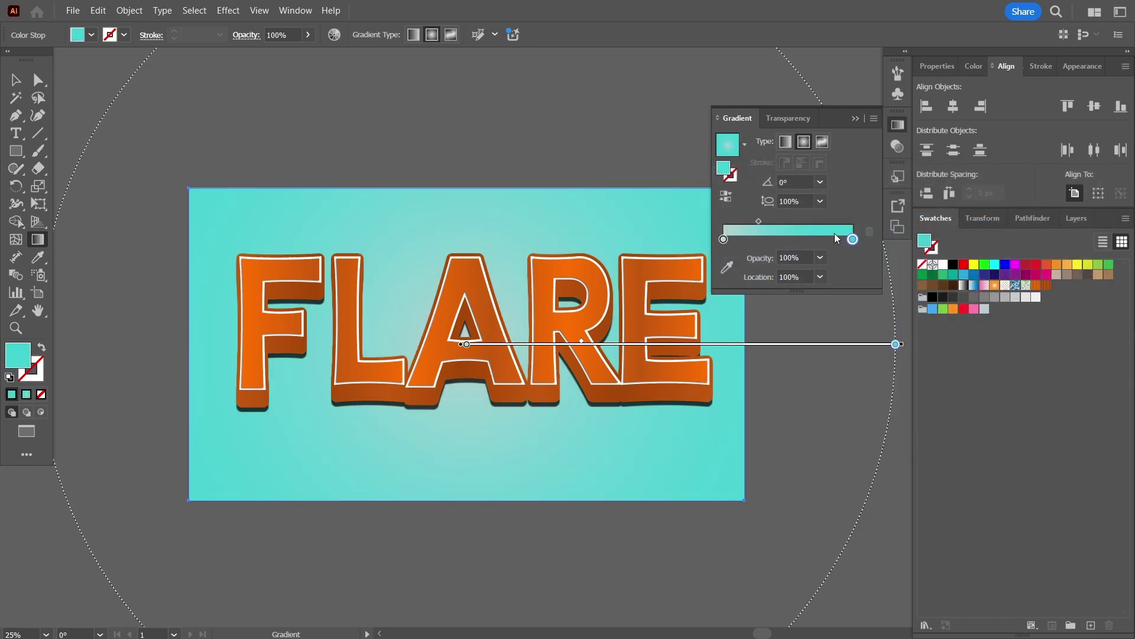
double_click(723, 168)
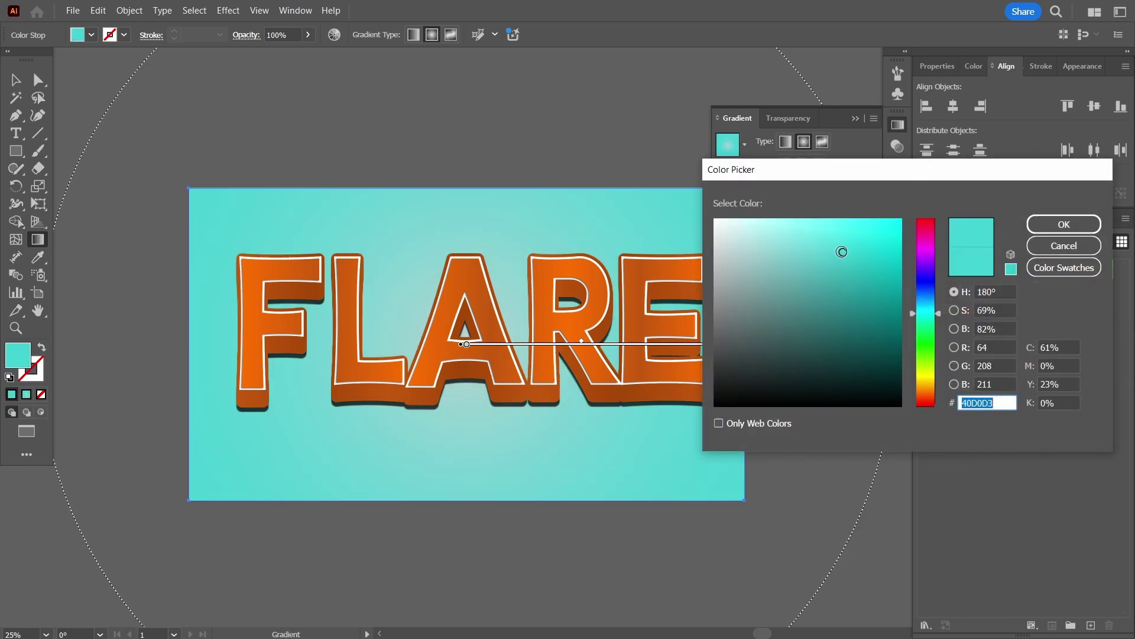
text(24CDD1)
click(1059, 224)
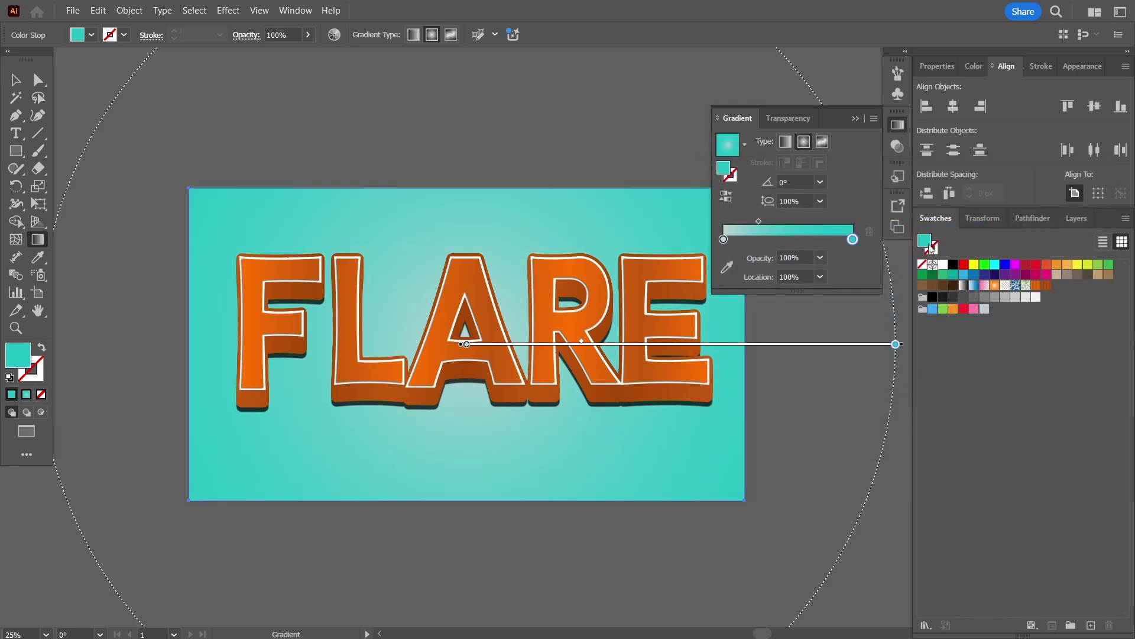
click(858, 123)
drag(897, 343, 789, 344)
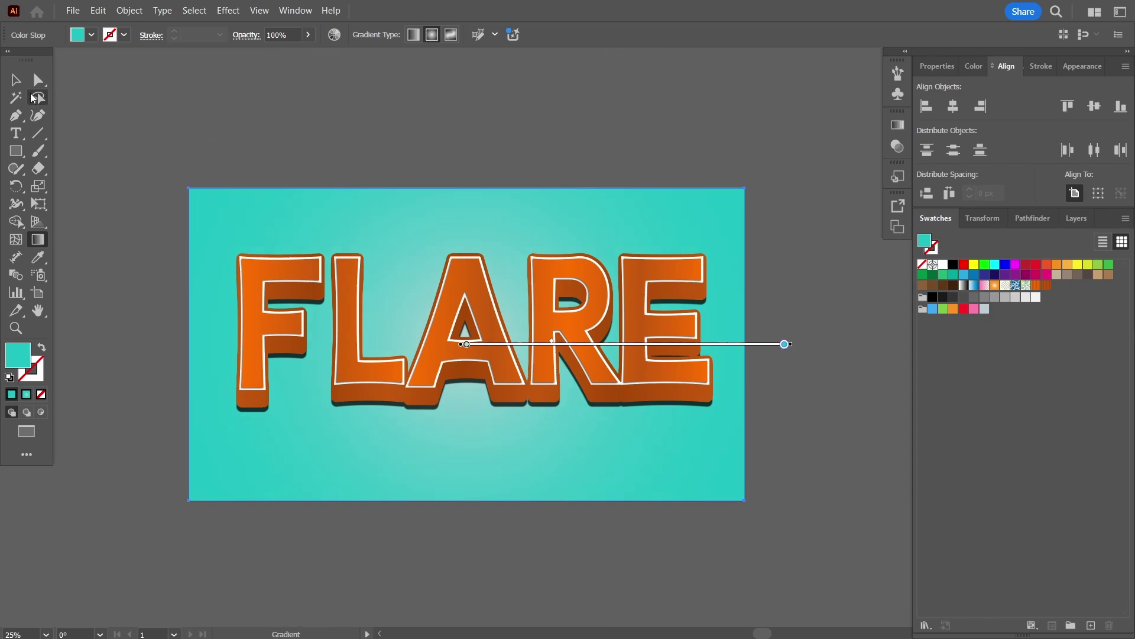
Step: Deselect the background, hide all panels and fit the FLARE artboard on screen
click(15, 79)
click(251, 112)
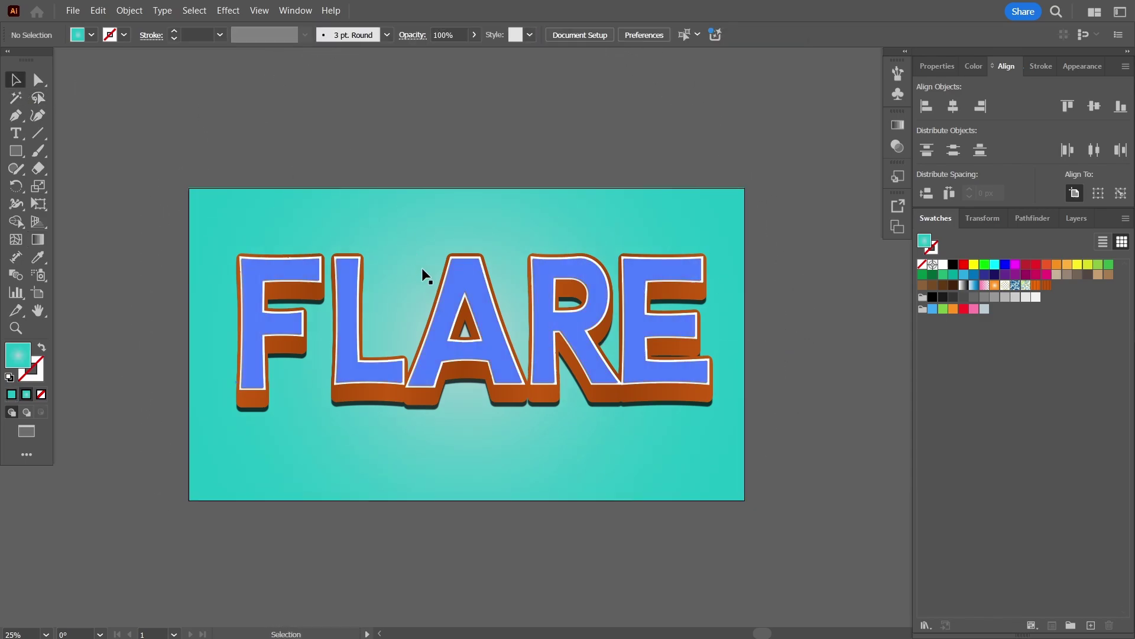
key(f)
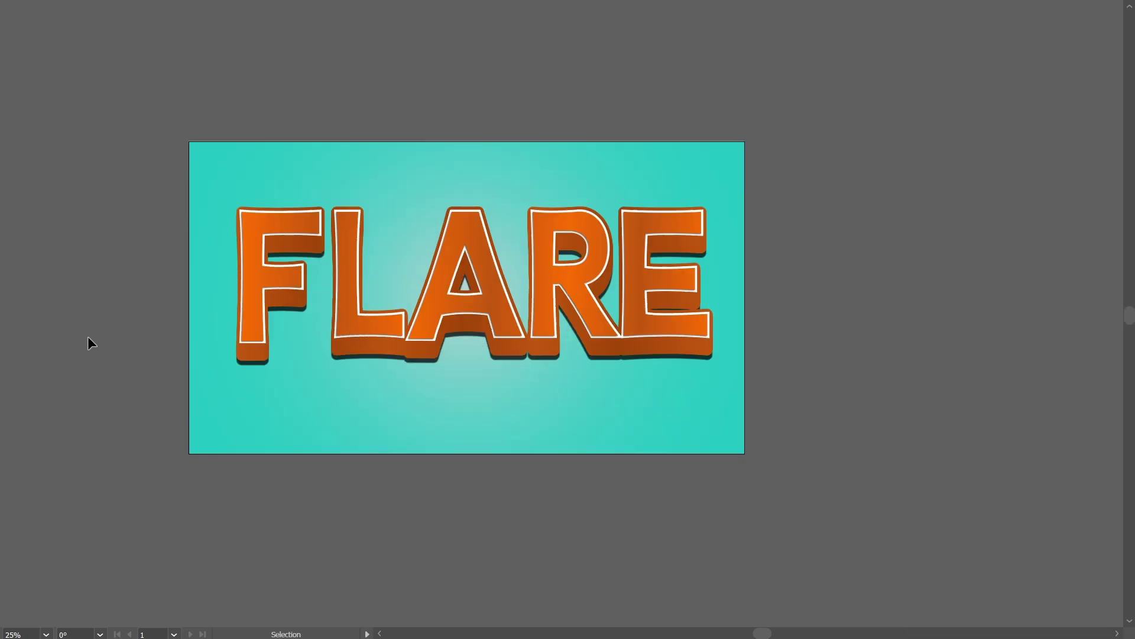
click(45, 633)
click(65, 618)
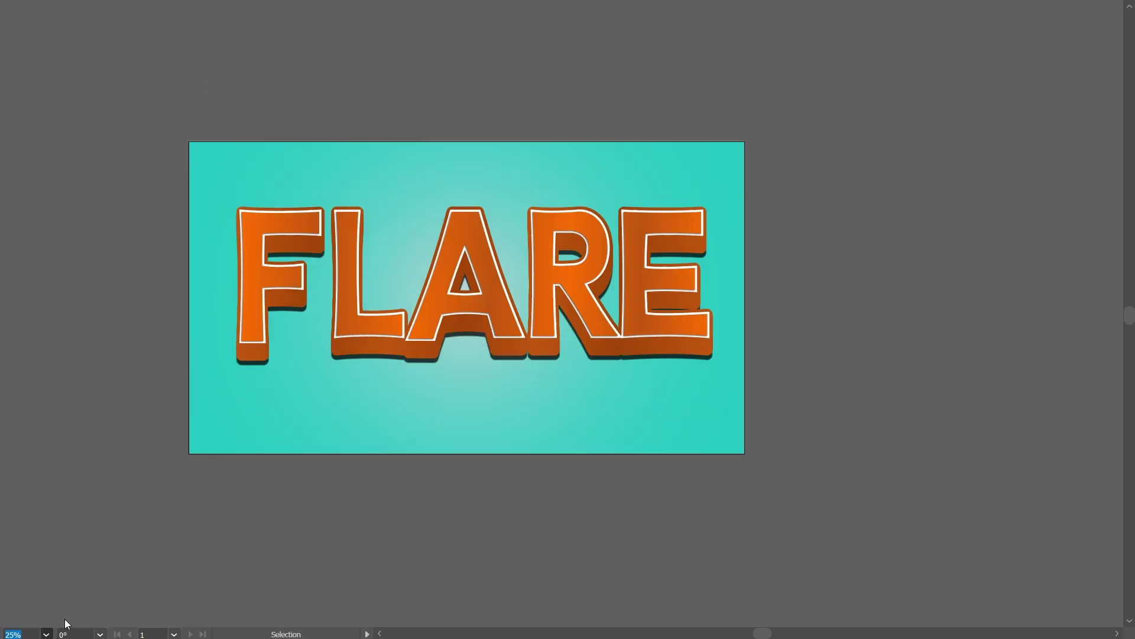